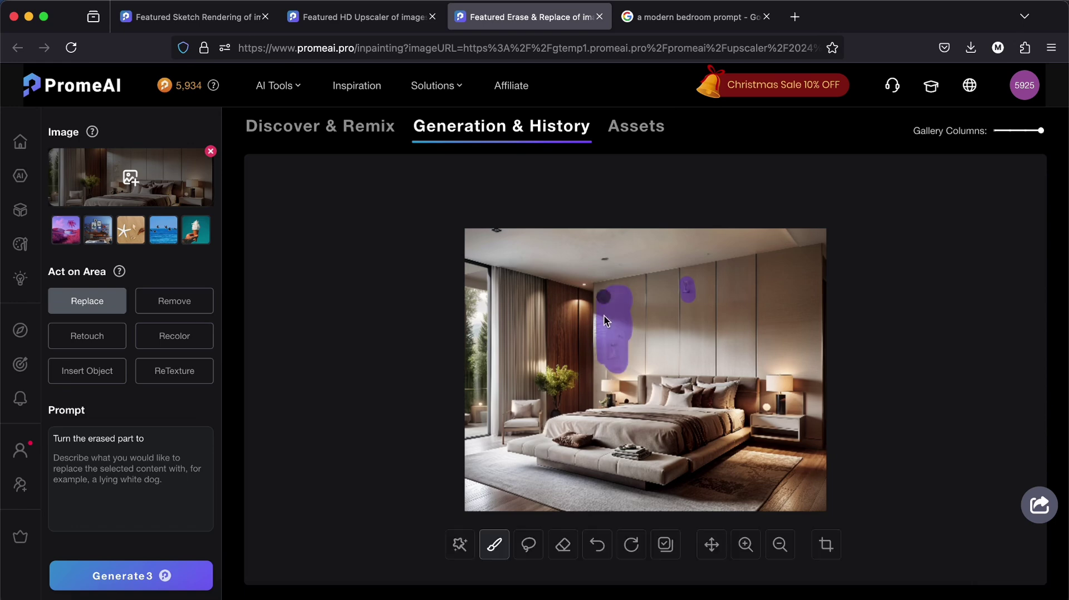
Brush a mask across part of the bedroom render's back wall in Erase & Replace
left_click_drag(779, 237, 800, 235)
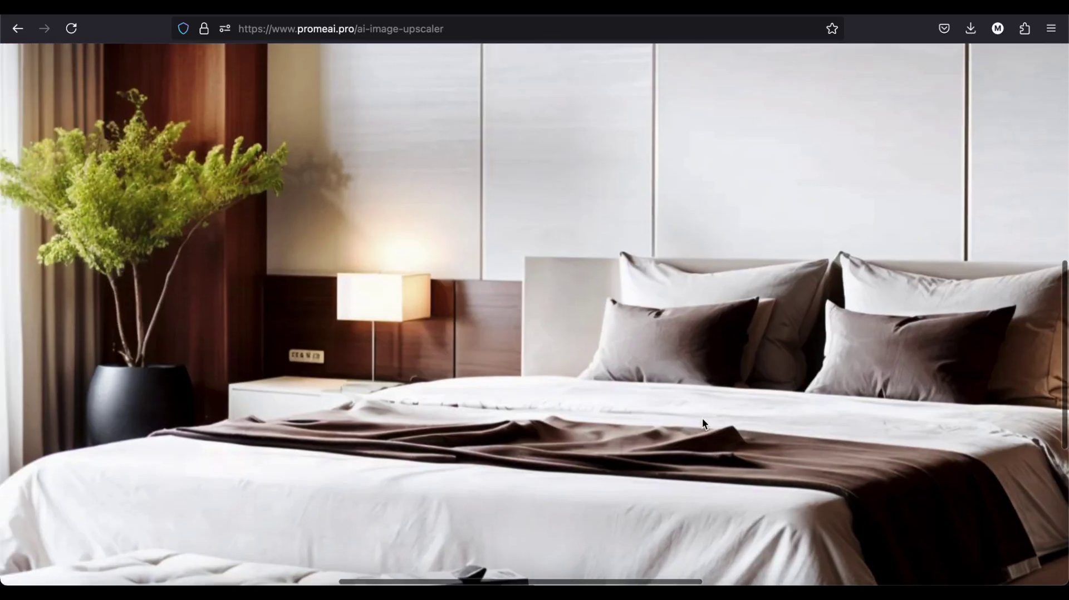
Search 'prome ai' in Firefox and scroll the results to reach promeai.pro
type("prom")
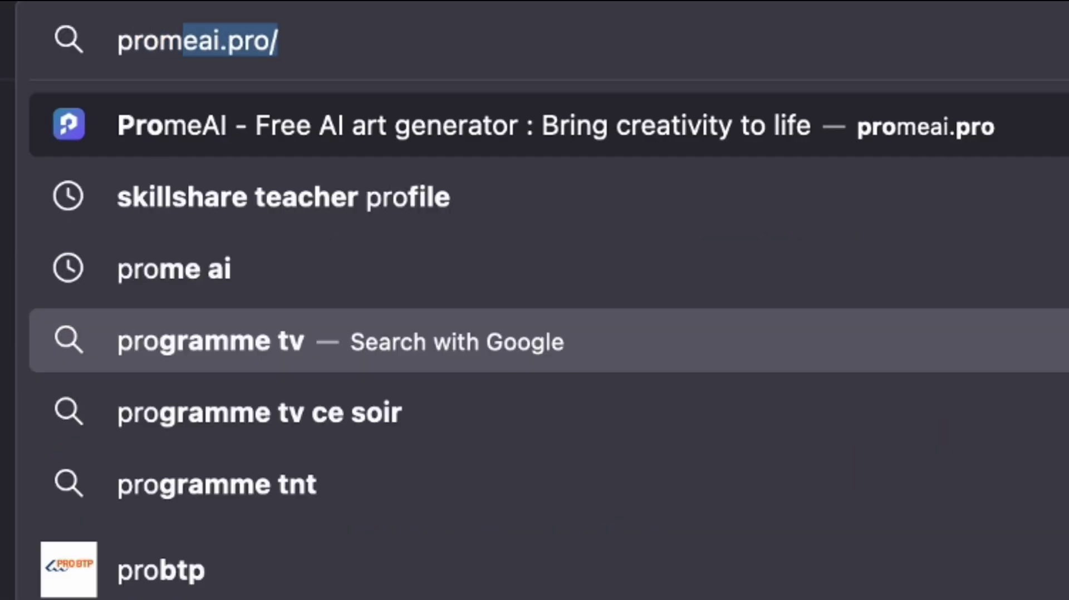
type("e ai")
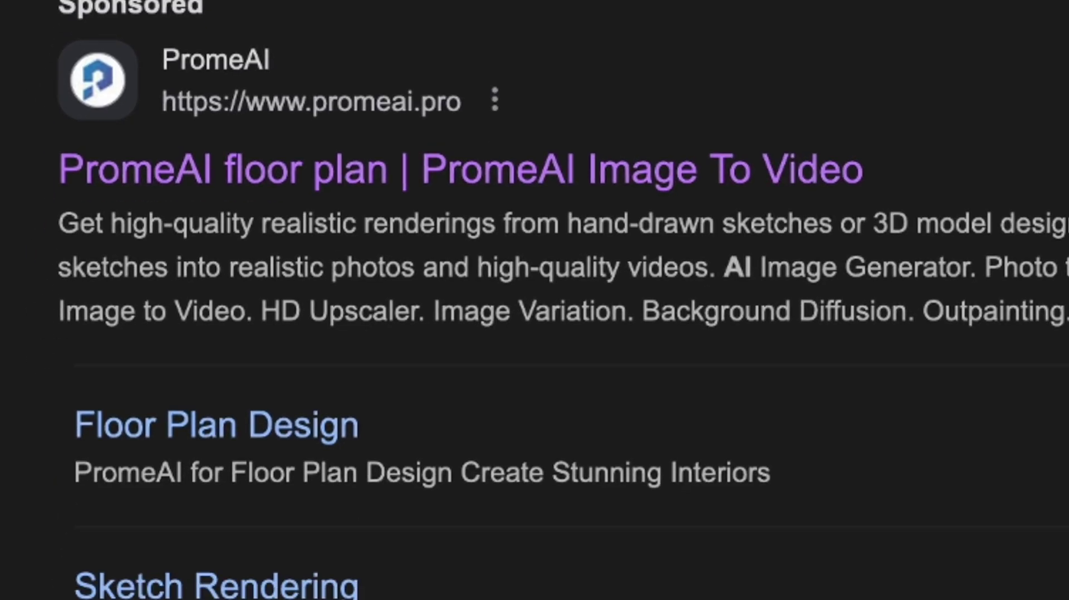
scroll(484, 234, "down", 2)
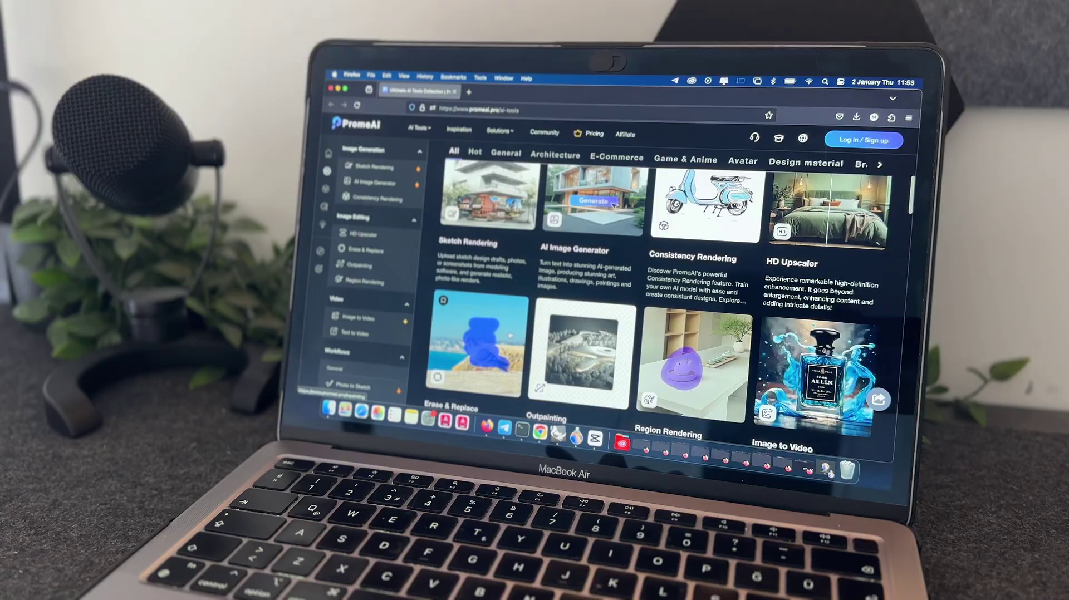
scroll(485, 234, "down", 5)
scroll(484, 234, "down", 3)
scroll(484, 234, "down", 3)
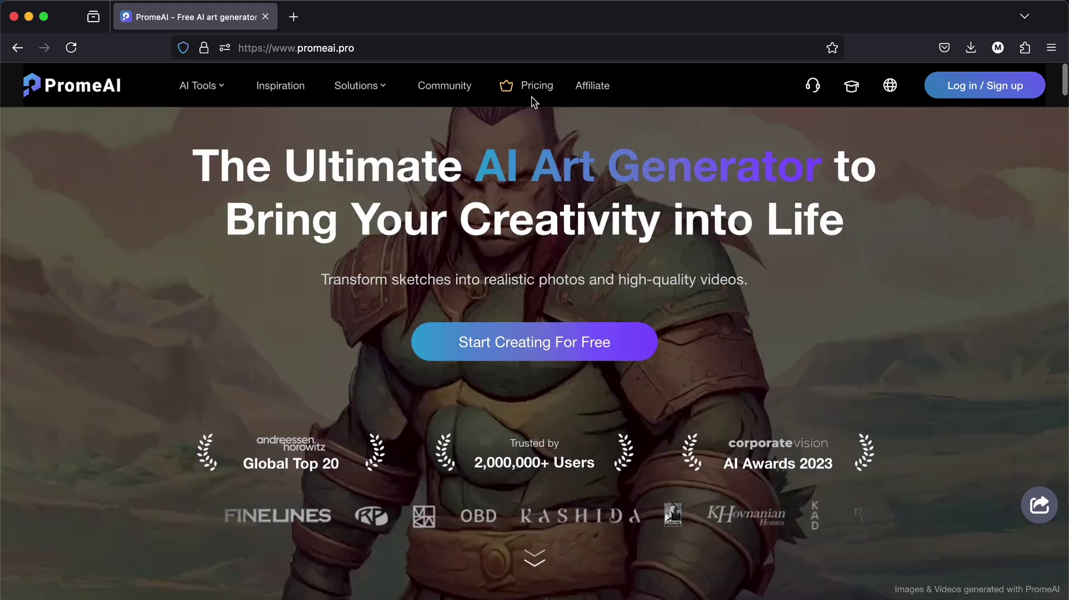
Review the yearly membership plans on the Pricing page, then return to the homepage
left_click(530, 95)
scroll(441, 385, "down", 5)
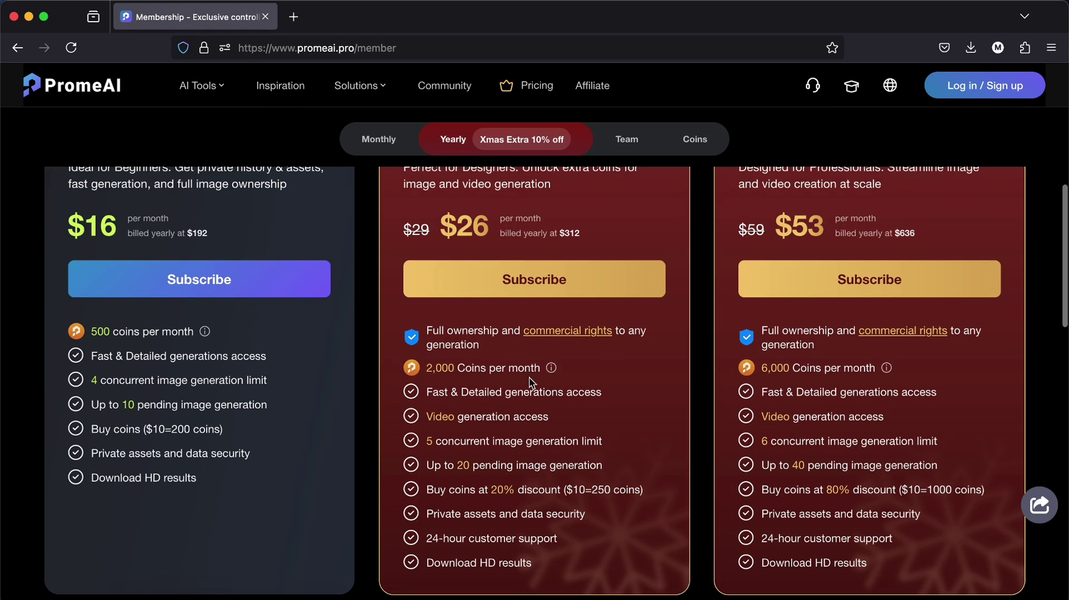
key("super+Left")
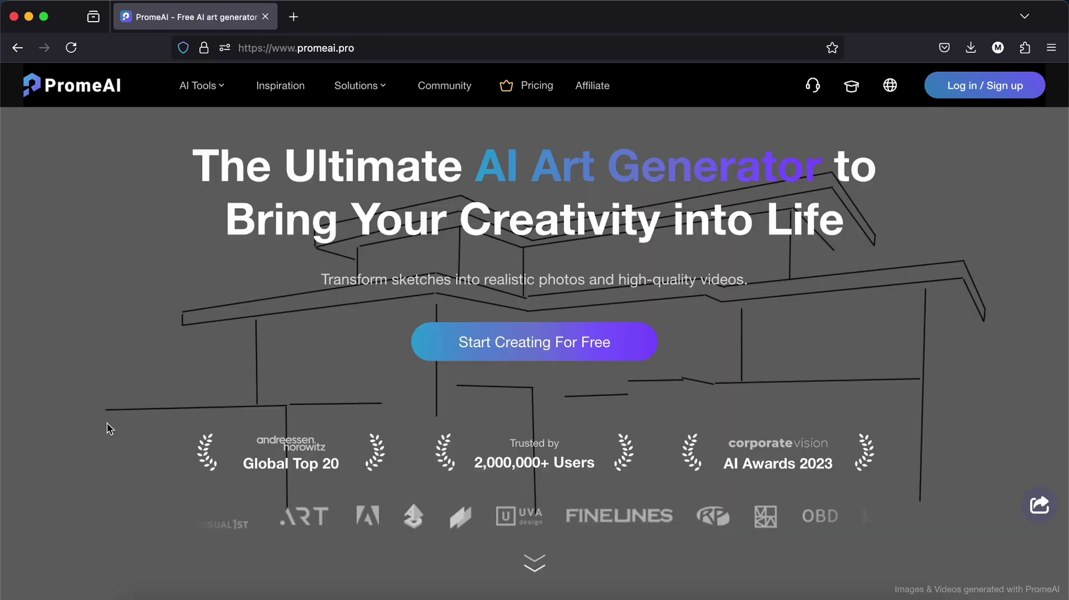
Browse the homepage's sketch-to-render galleries from Architecture down to Game
scroll(109, 427, "down", 3)
scroll(109, 429, "down", 5)
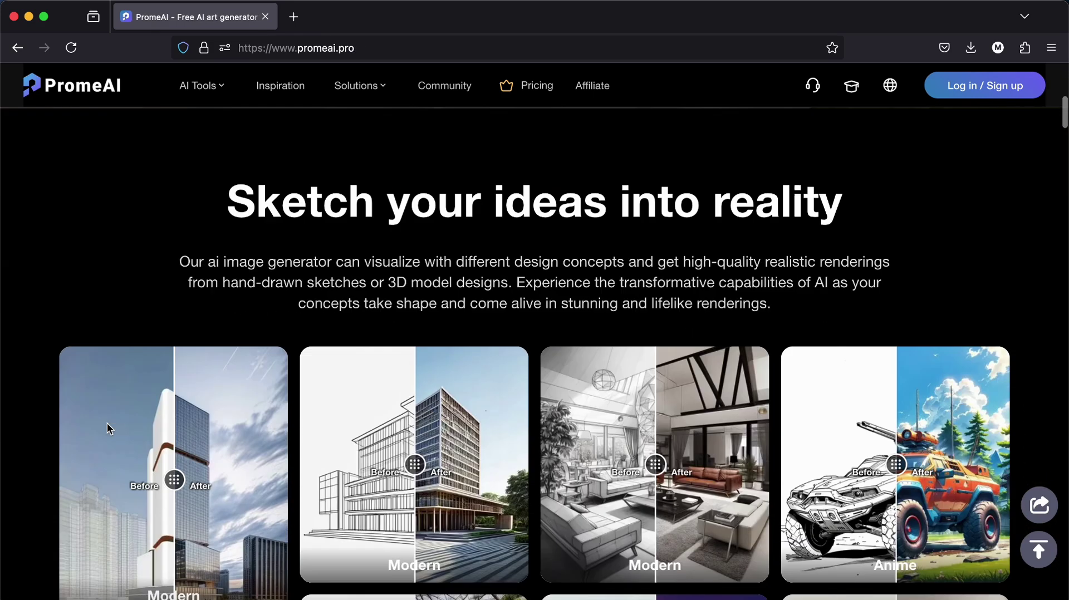
scroll(419, 339, "down", 10)
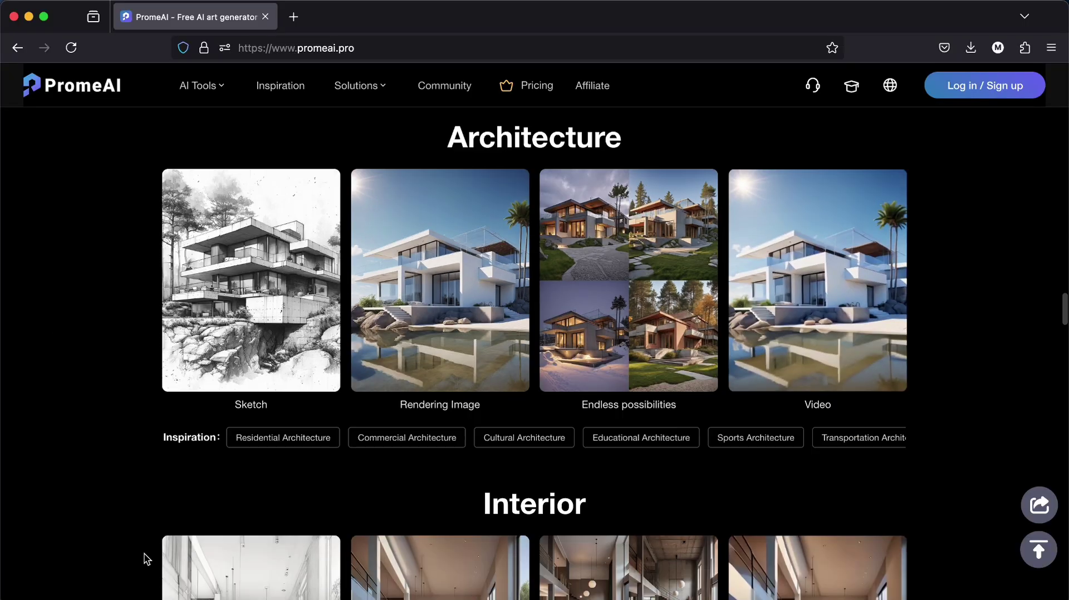
scroll(143, 558, "down", 5)
scroll(143, 558, "down", 2)
scroll(472, 486, "down", 3)
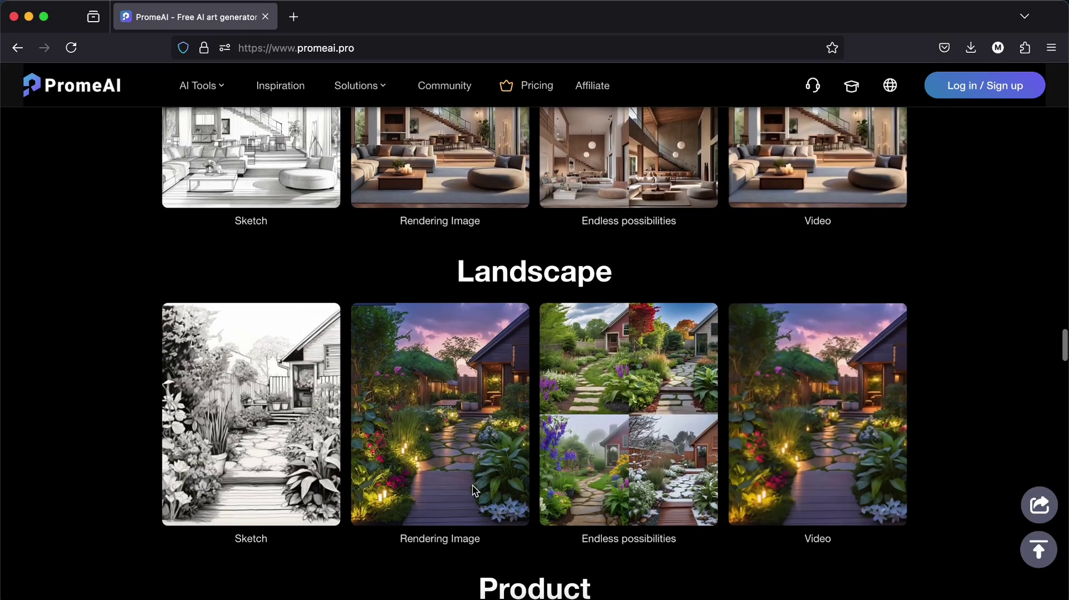
scroll(585, 473, "down", 3)
scroll(724, 451, "down", 4)
scroll(867, 426, "down", 5)
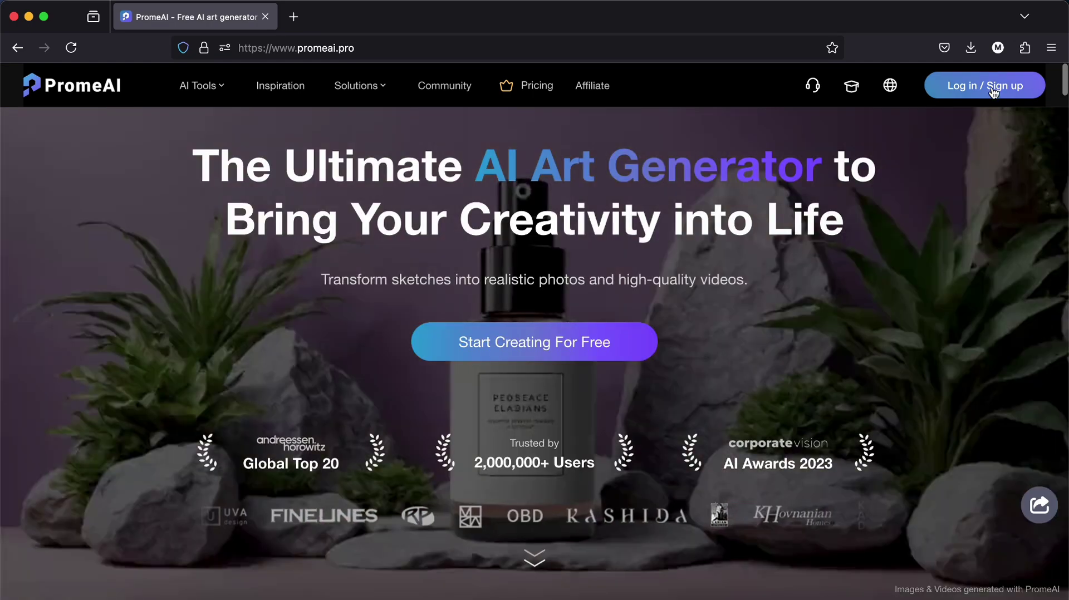
Sign in to the PromeAI account to reach the dashboard's AI Tools menu
left_click(995, 89)
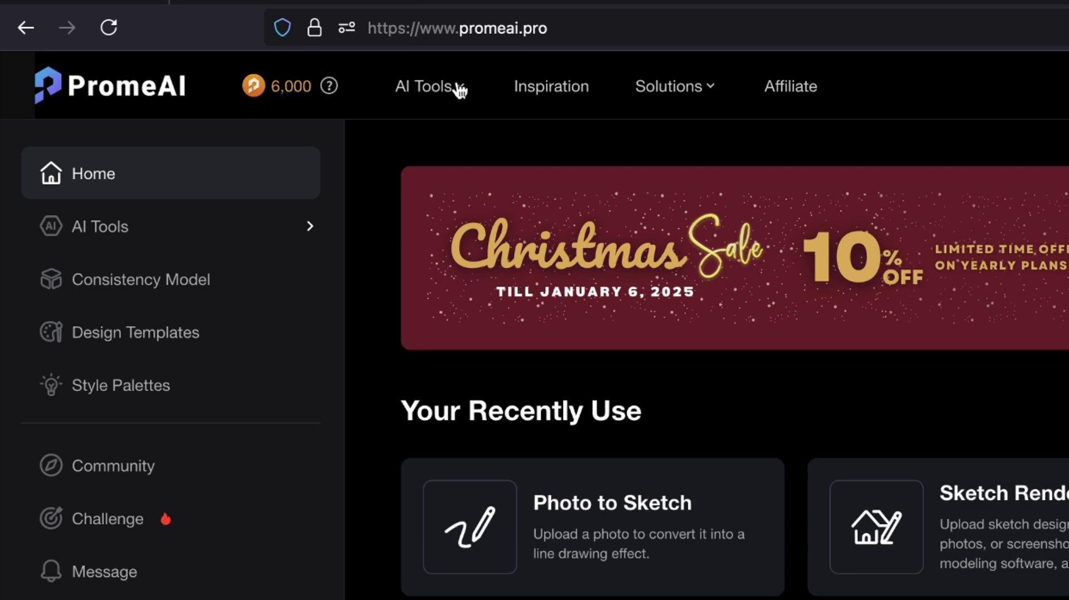
mouse_move(202, 86)
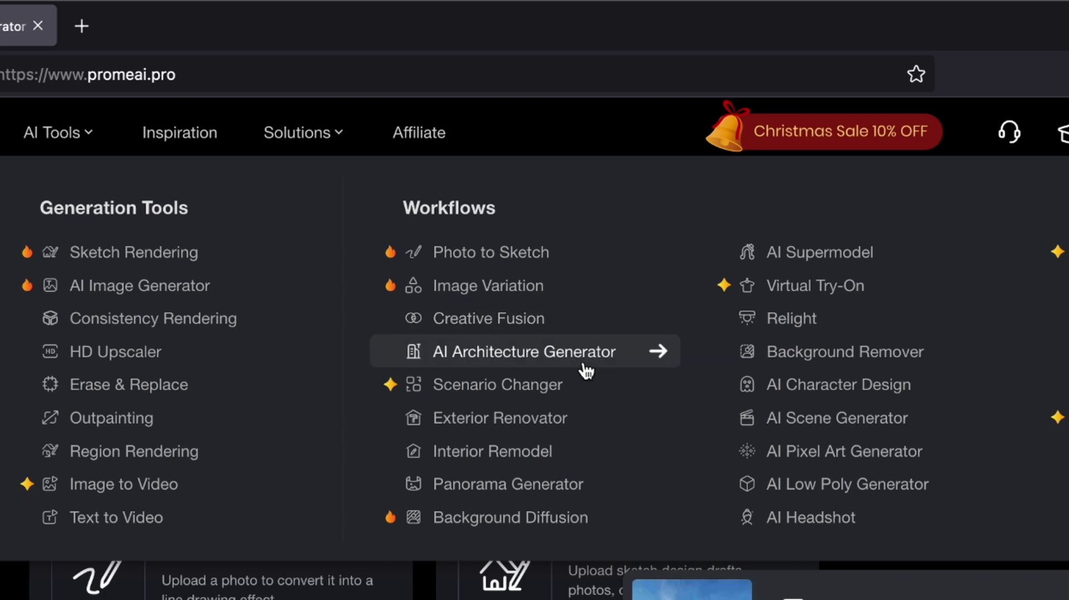
In AI Architecture Generator, prompt 'a beautiful modern house with big windows and cozy vibe looking at a forest-ringed lake'
left_click(626, 363)
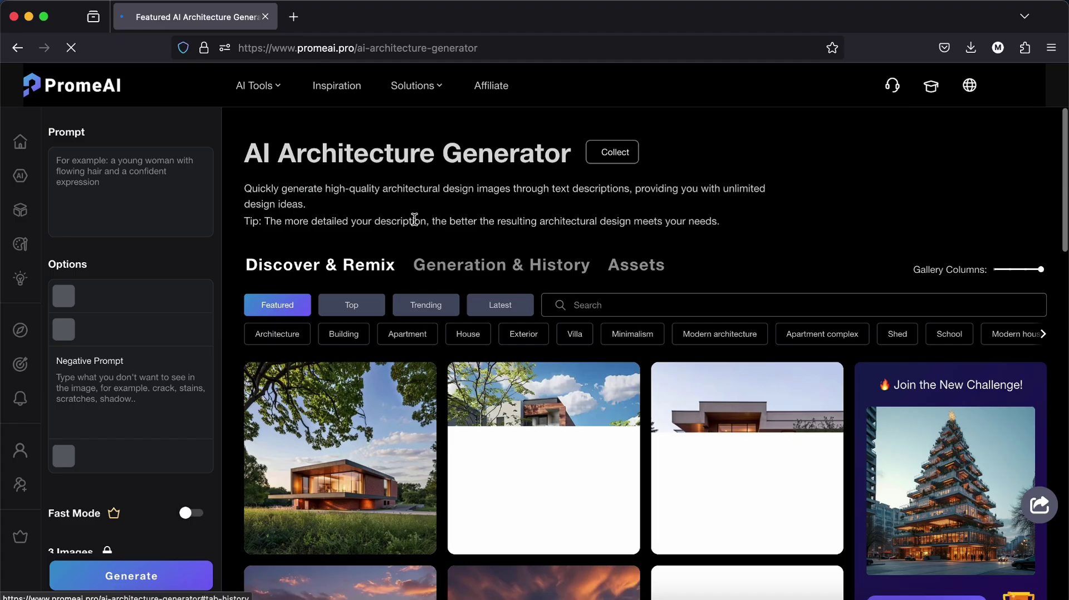
type("a beautiful")
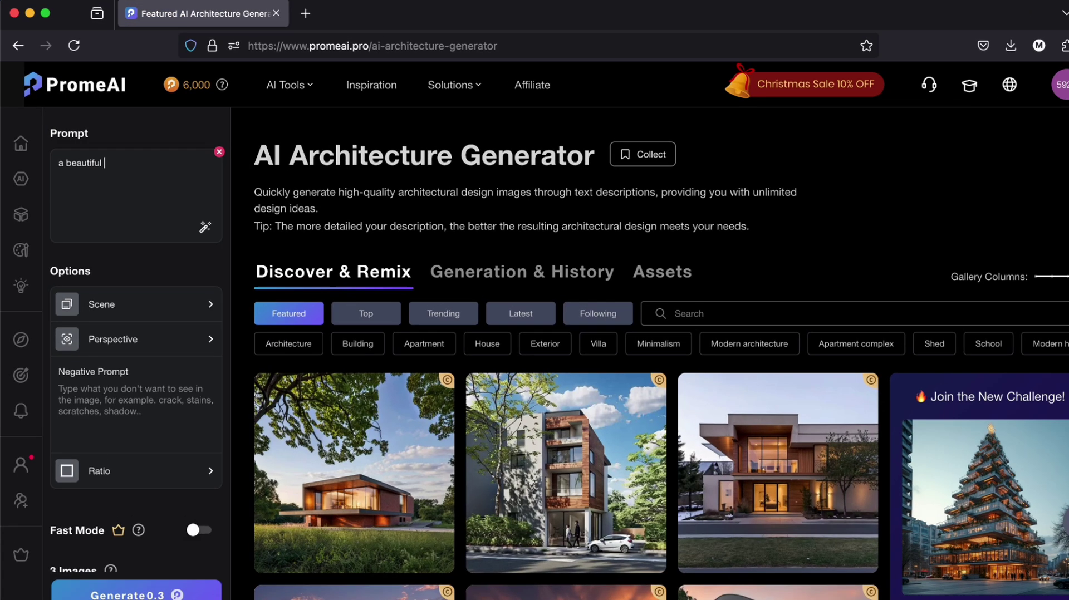
type(" modern house with looking at")
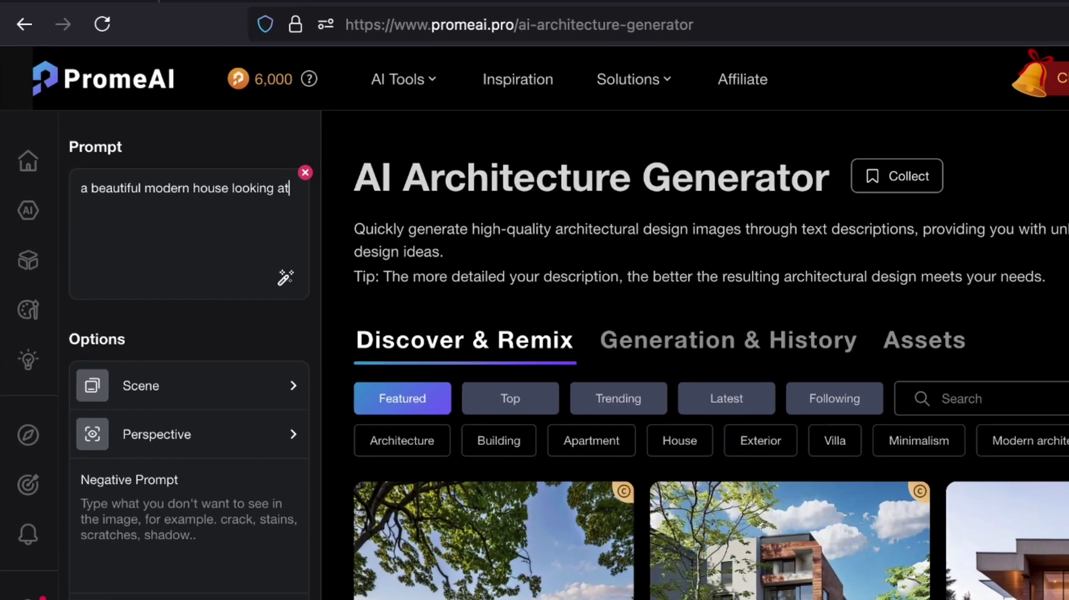
type(" a lake surrounded by a")
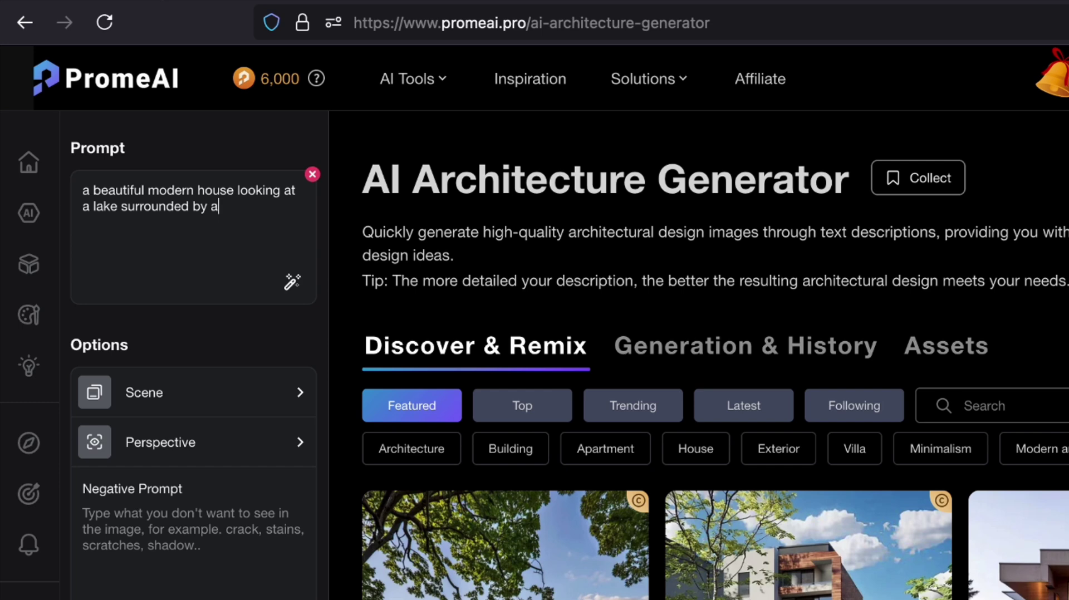
type(" forest")
key("ctrl+Left")
key("ctrl+Left")
key("ctrl+Left")
type("with big windo")
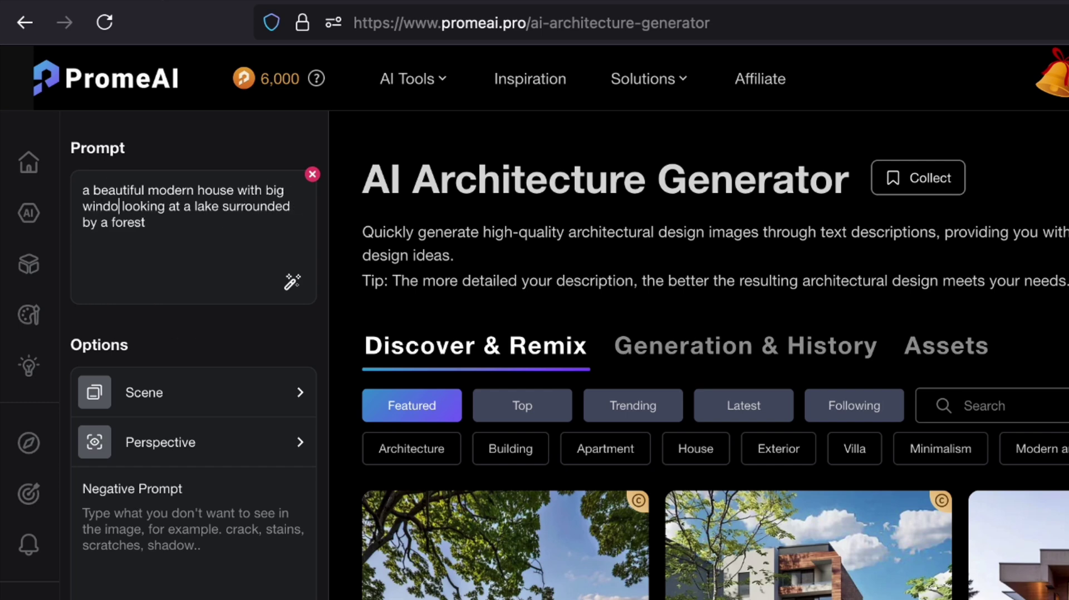
type("ws and cozy vibe")
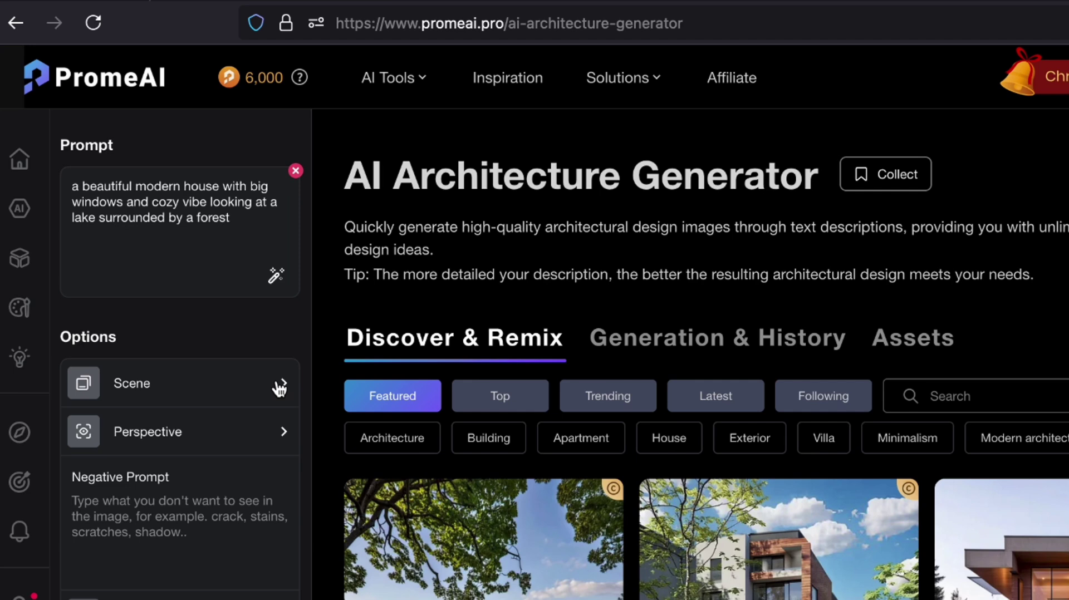
Choose Villa as the architecture scene and In The Cherry Blossom Grove as environment
left_click(298, 392)
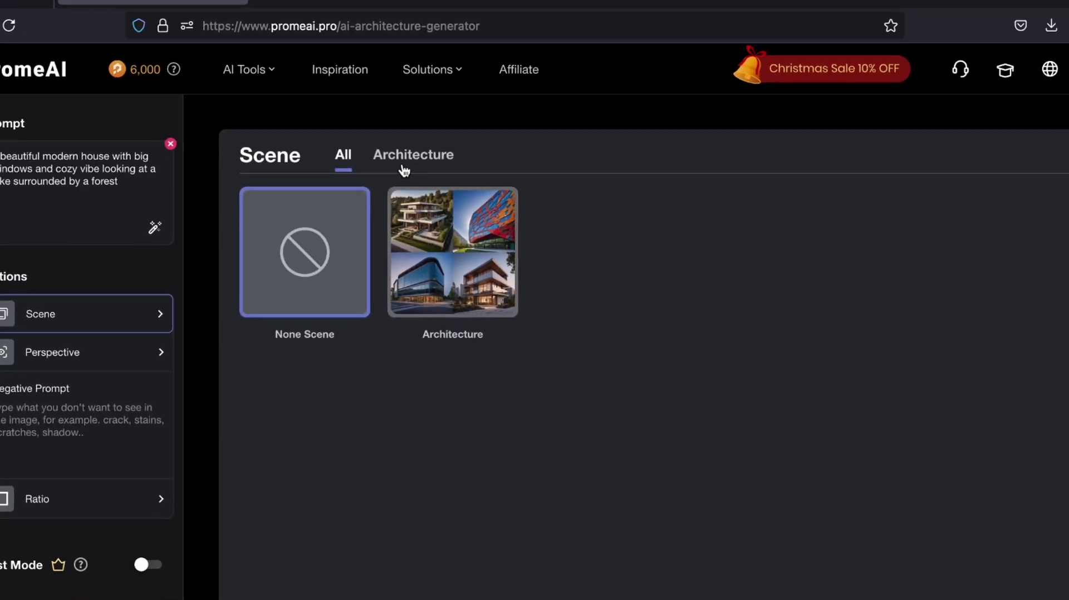
left_click(368, 158)
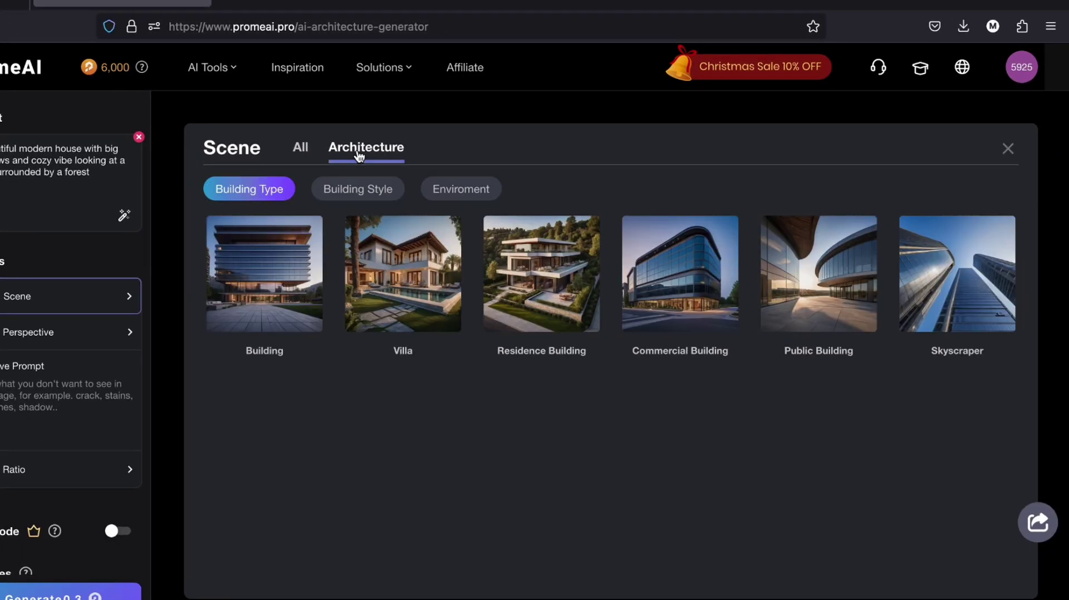
left_click(363, 286)
left_click(465, 192)
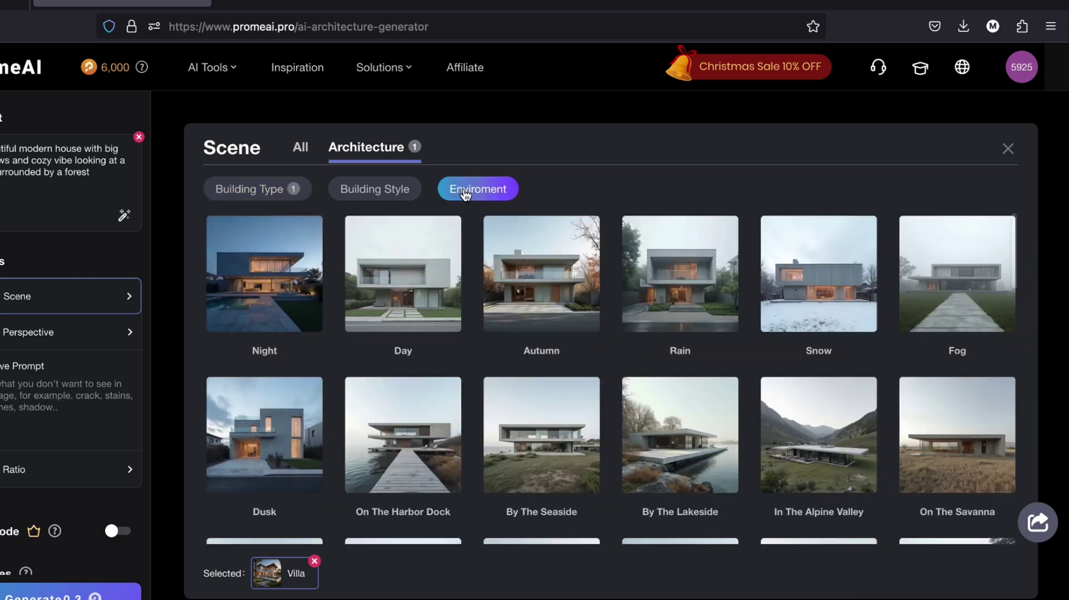
scroll(483, 342, "down", 2)
scroll(483, 342, "down", 3)
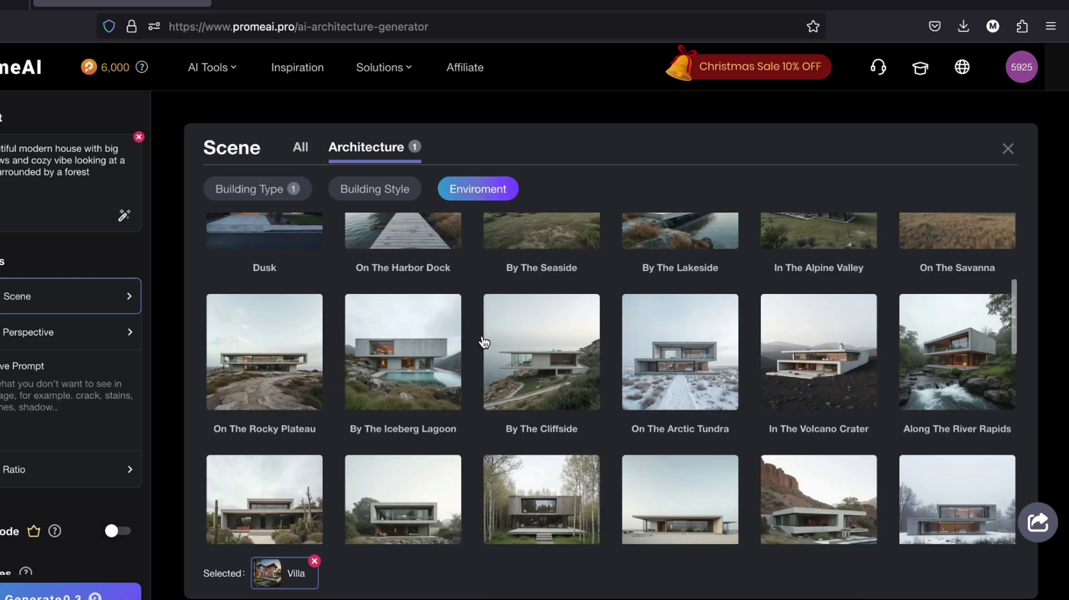
scroll(484, 342, "down", 3)
scroll(484, 341, "down", 3)
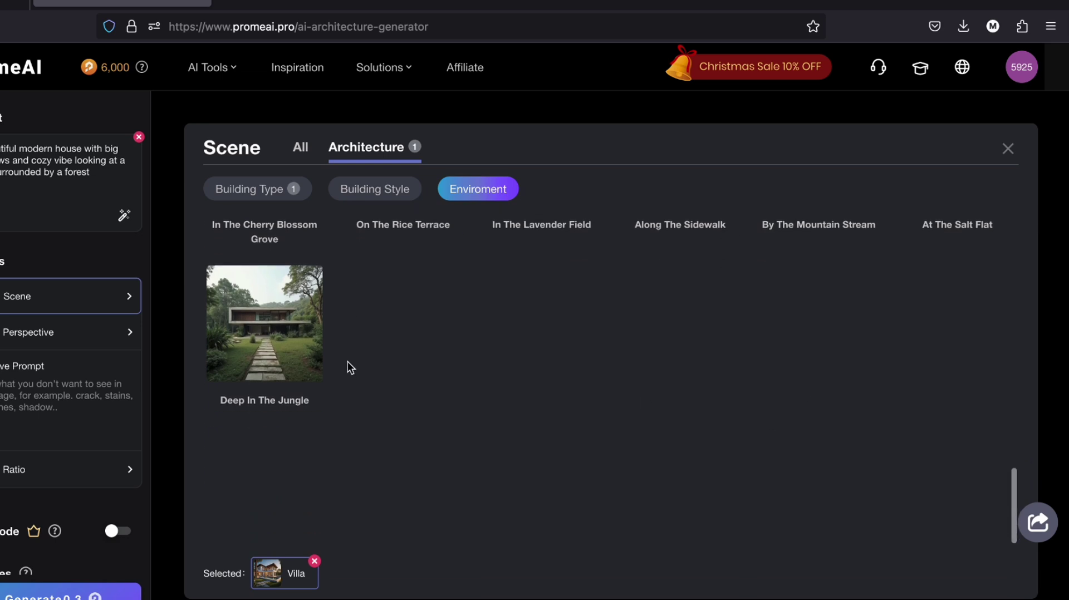
scroll(347, 362, "up", 2)
left_click(250, 328)
Set the building style to American Style > Rustic Contemporary
left_click(362, 186)
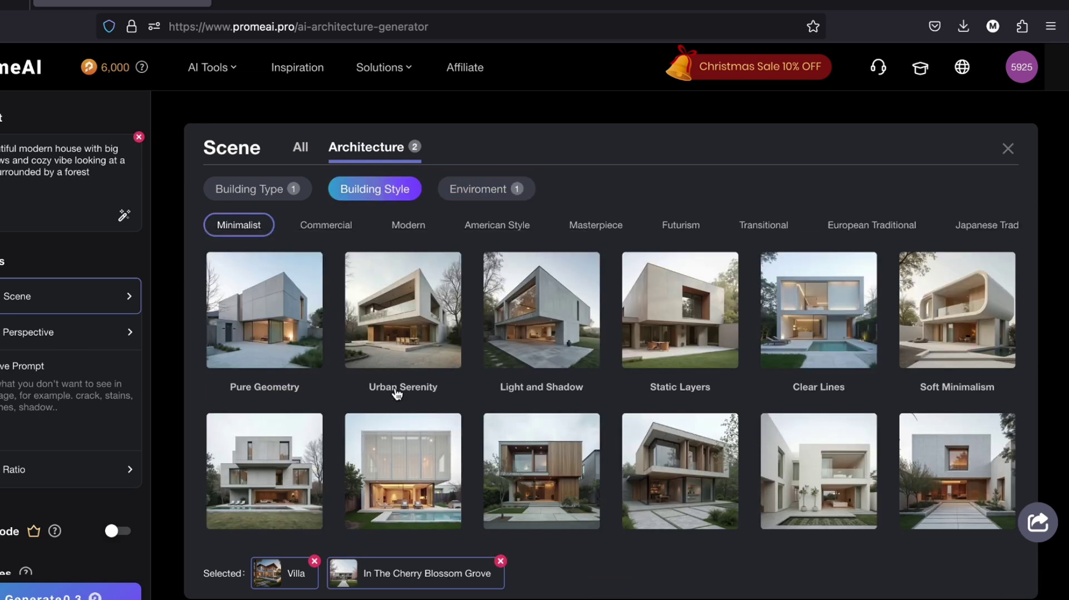
scroll(399, 394, "down", 3)
scroll(774, 316, "up", 3)
left_click(408, 225)
left_click(444, 228)
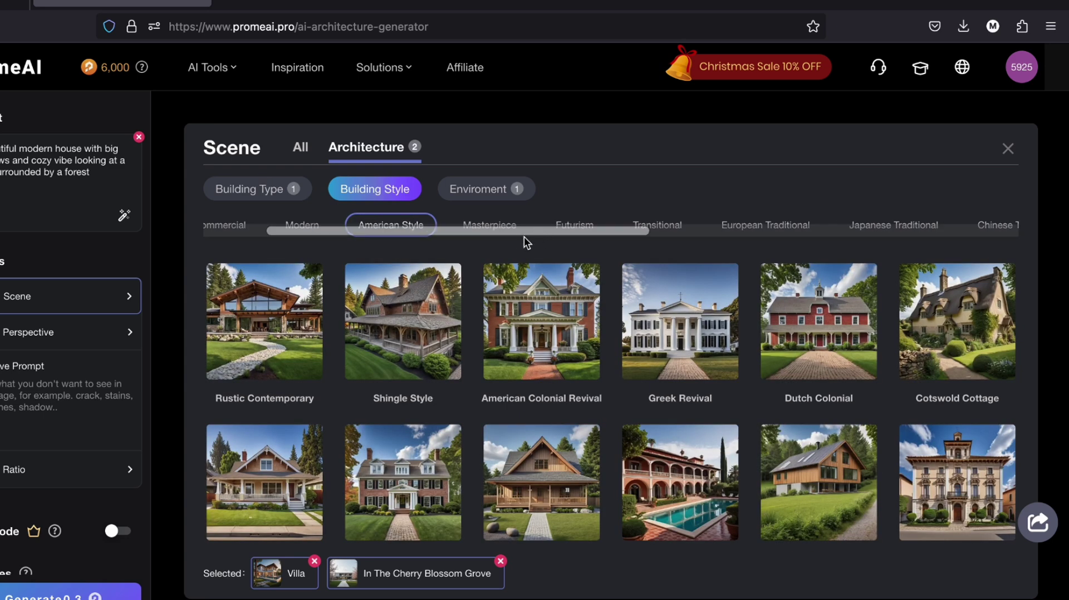
left_click(490, 225)
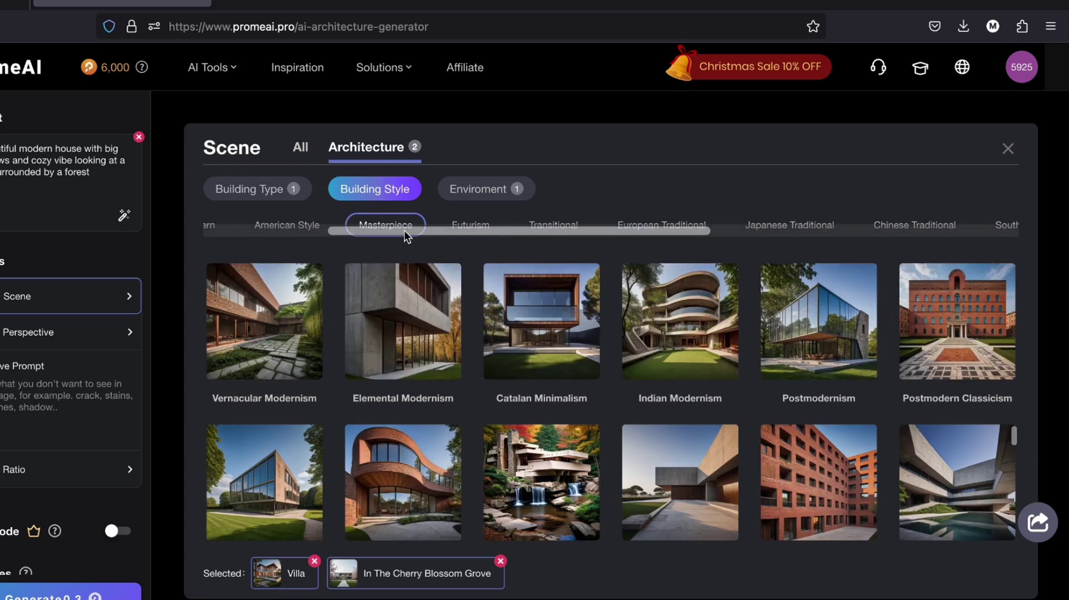
left_click(467, 225)
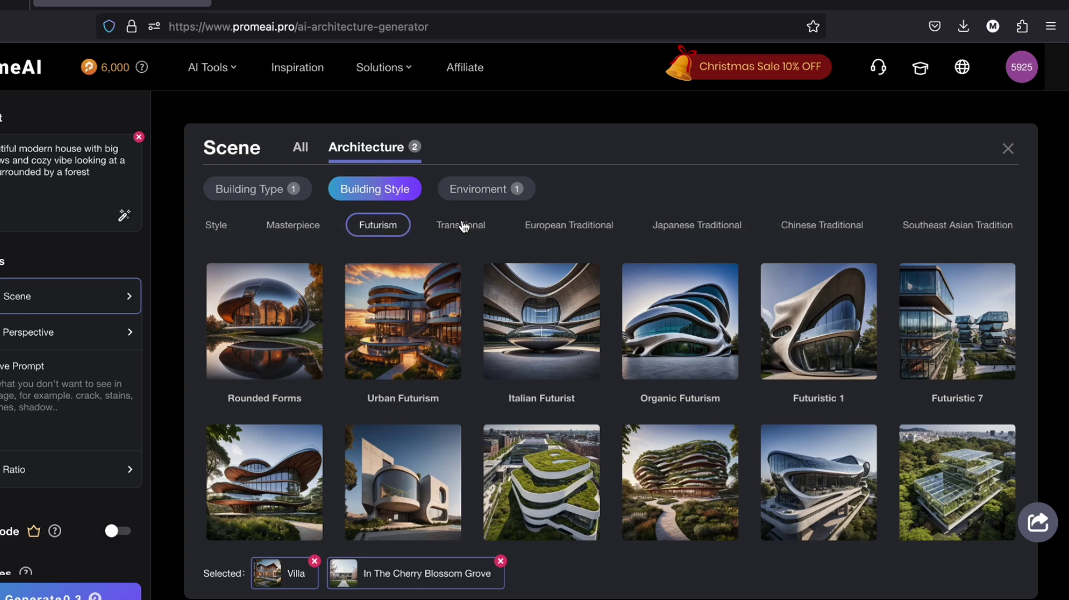
left_click(462, 225)
left_click(391, 225)
left_click(269, 348)
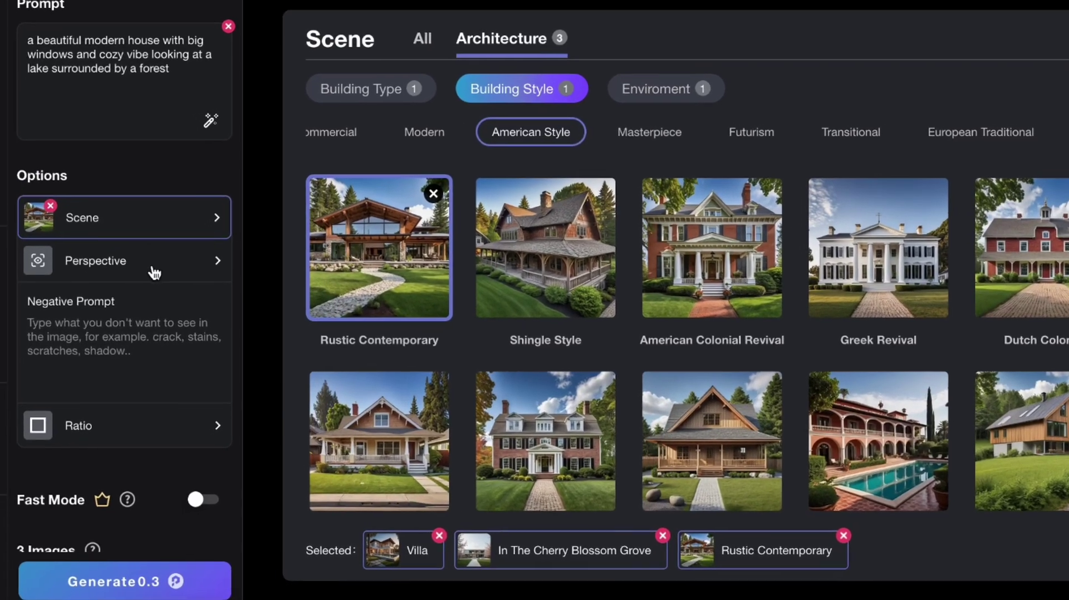
Set the perspective to Ultra Long Distance Wide Angle Lens and the ratio to 4:3 (1182x886)
left_click(211, 260)
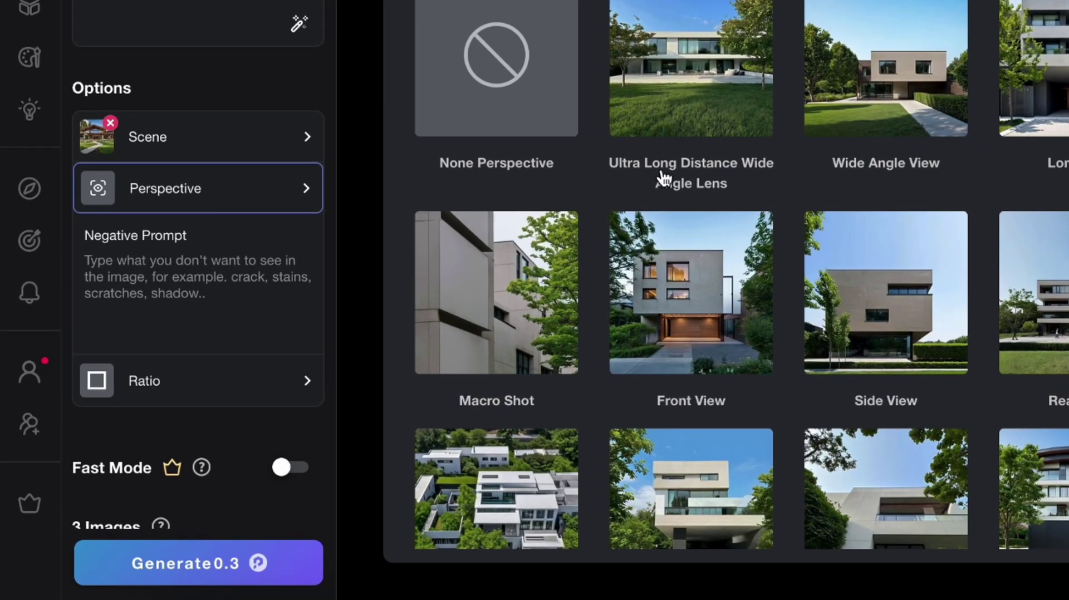
scroll(1046, 474, "down", 5)
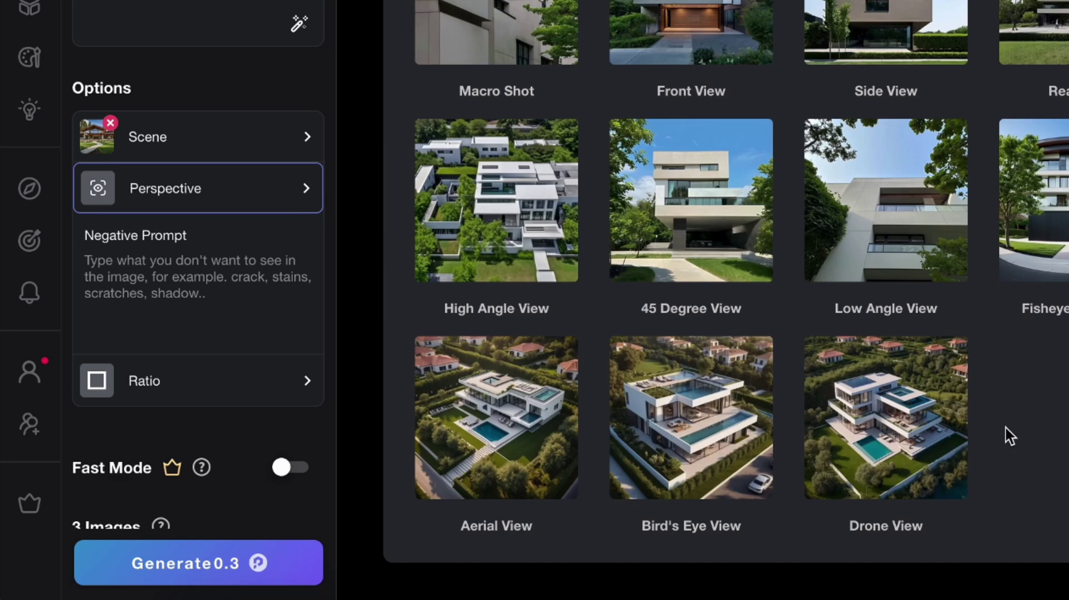
scroll(675, 193, "up", 5)
left_click(676, 192)
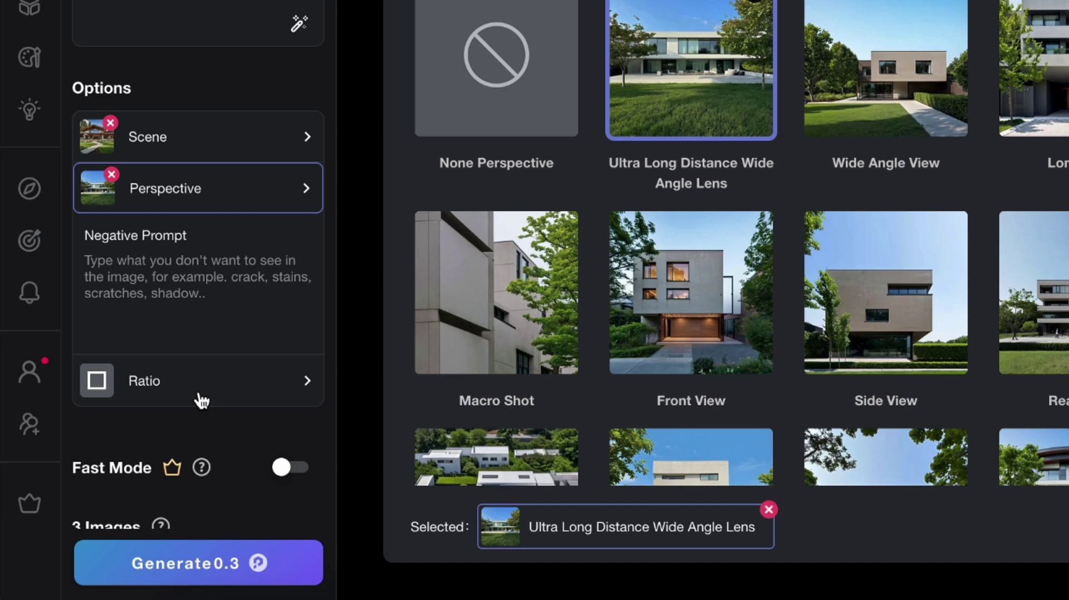
left_click(217, 397)
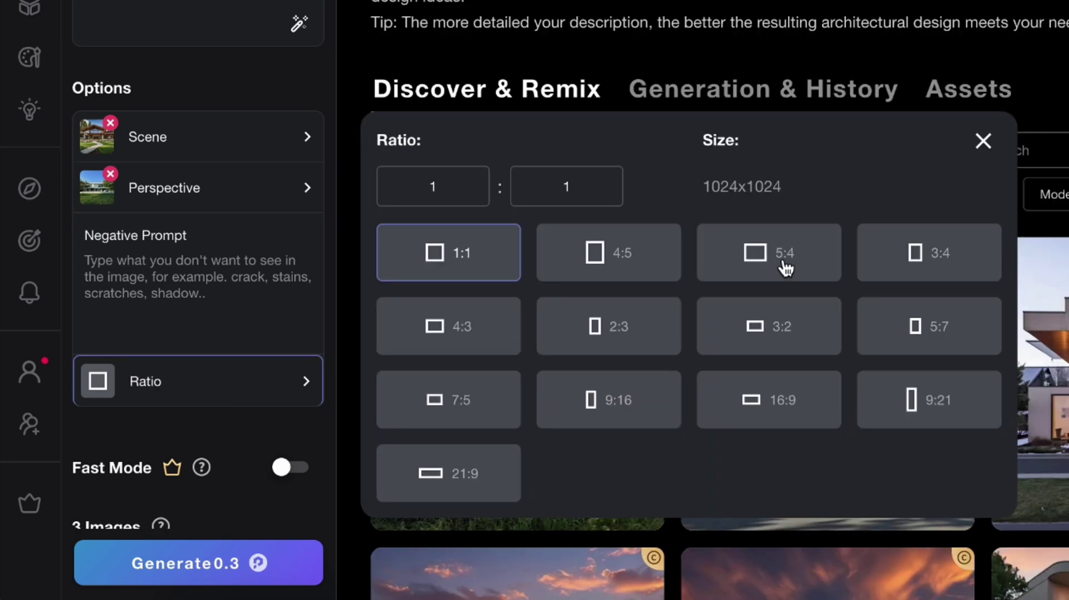
left_click(456, 328)
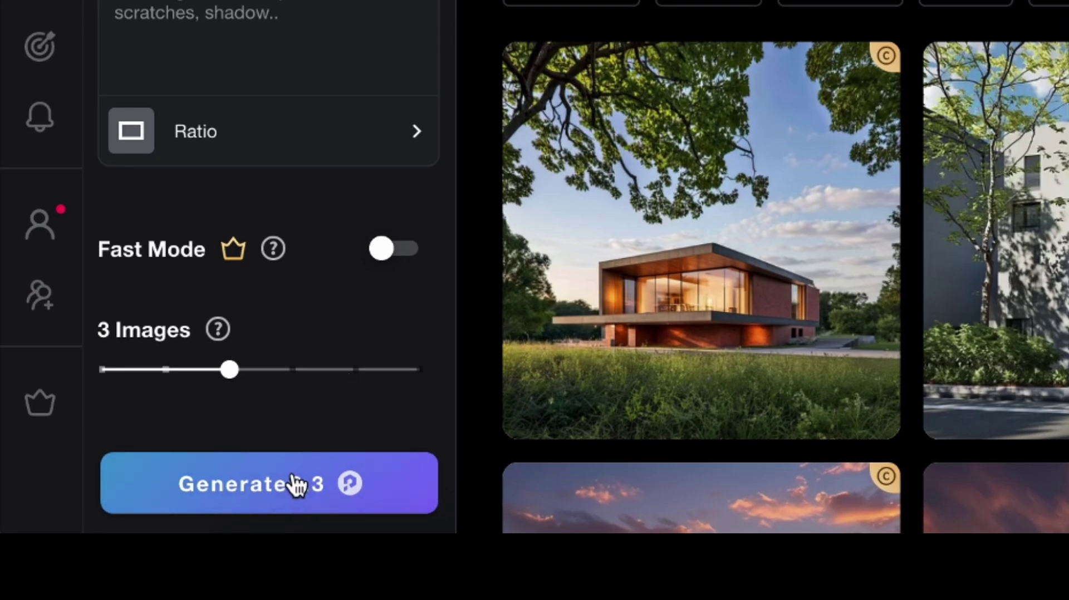
Generate three cherry-blossom lakeside house renders and page through them full size
left_click(292, 472)
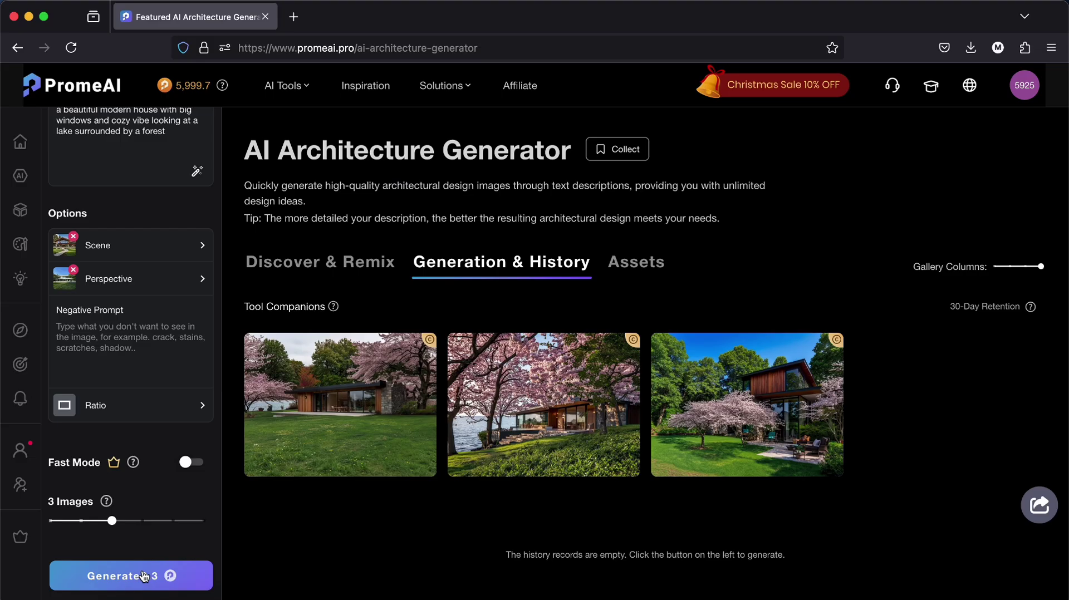
left_click(501, 434)
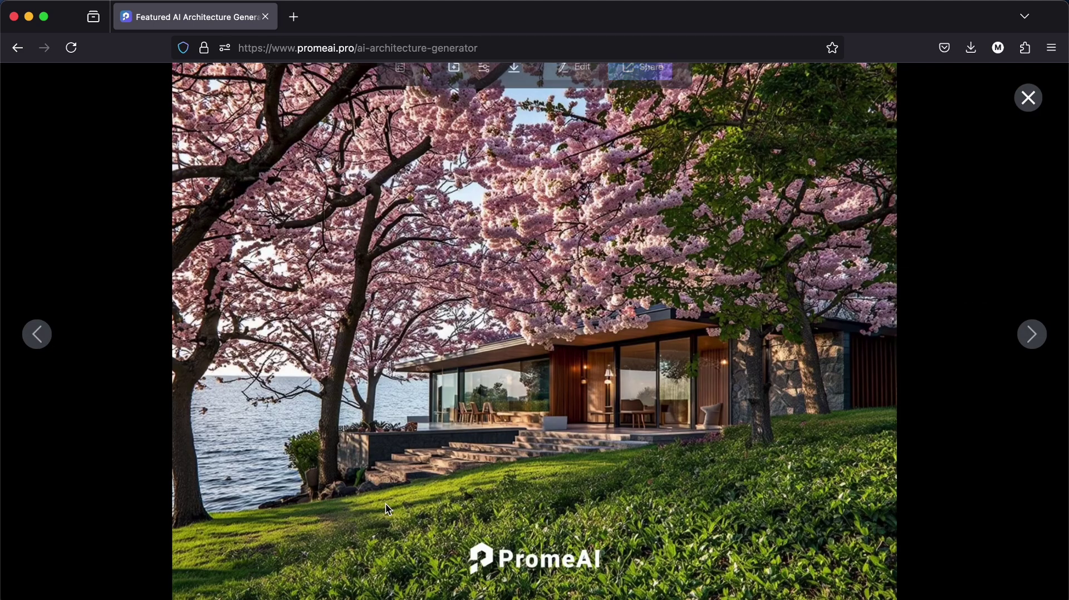
left_click(45, 347)
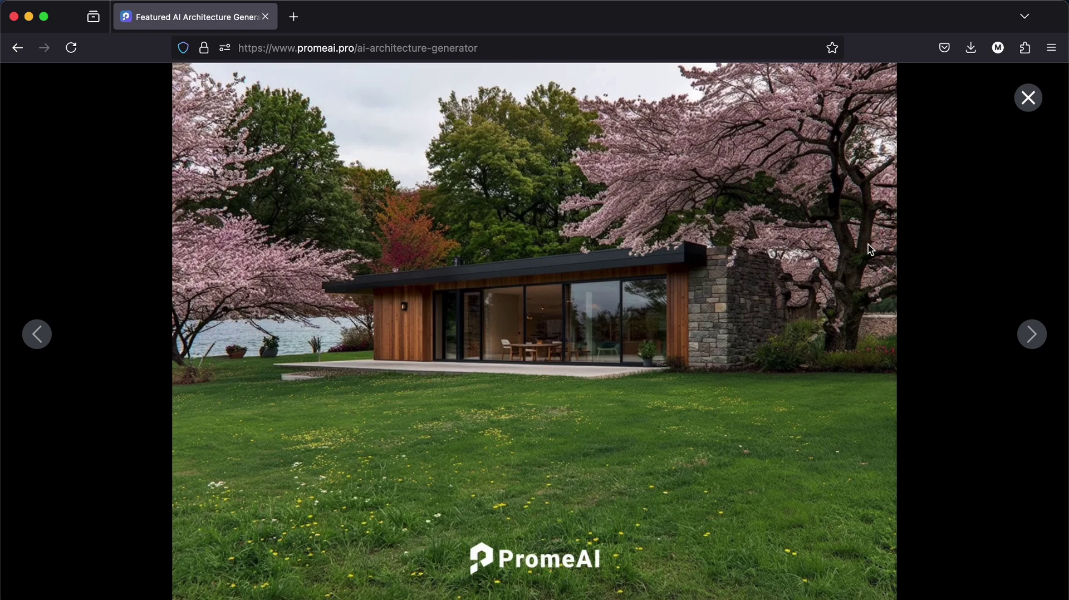
Replace the Cherry Blossom Grove environment with Autumn and review the perspective options
key("Escape")
left_click(128, 246)
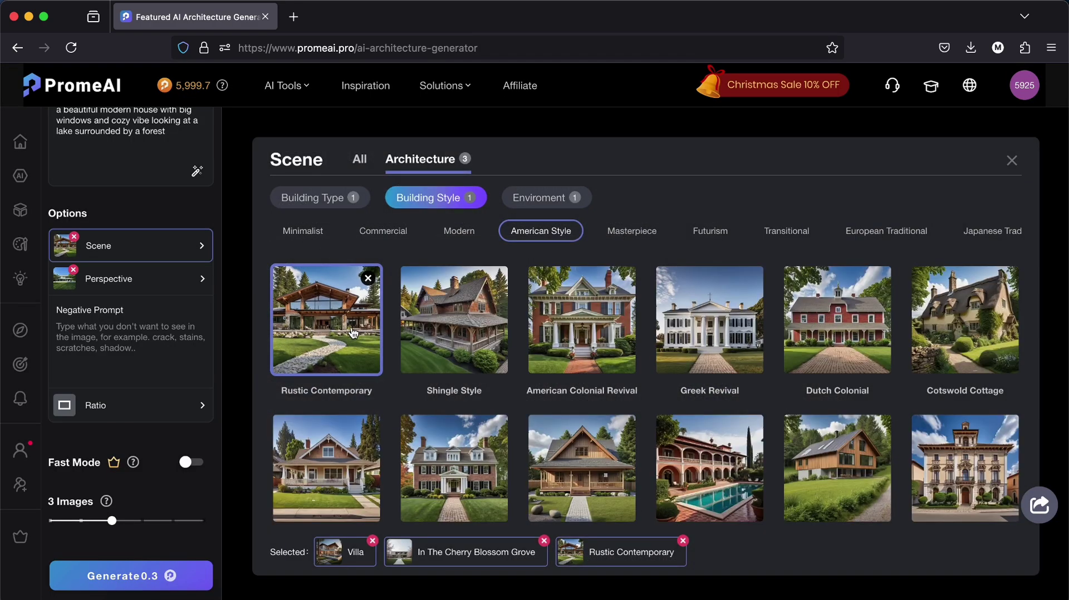
left_click(308, 200)
left_click(564, 196)
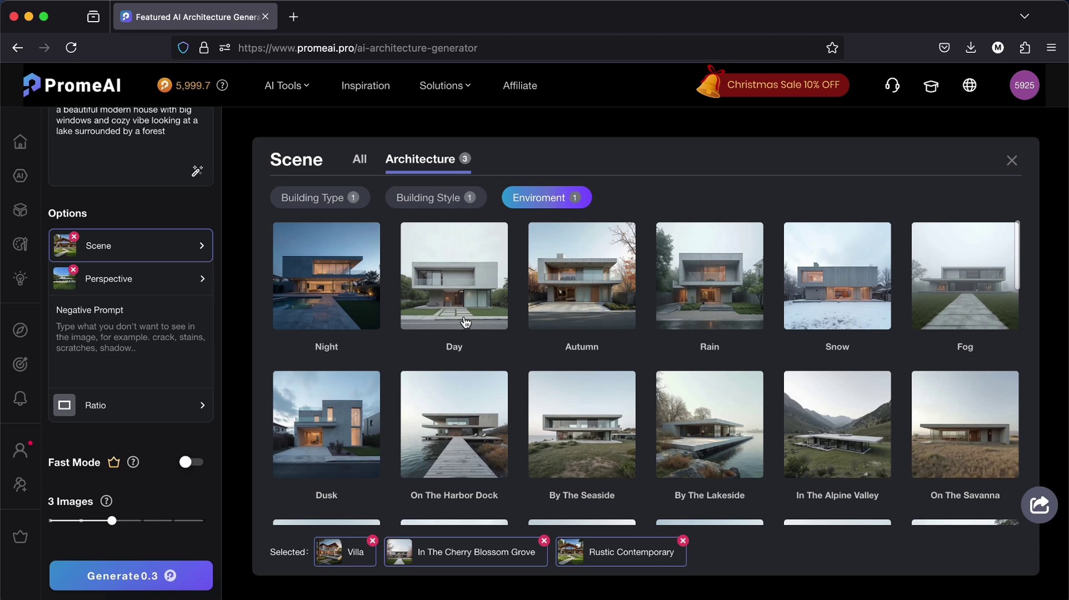
left_click(554, 333)
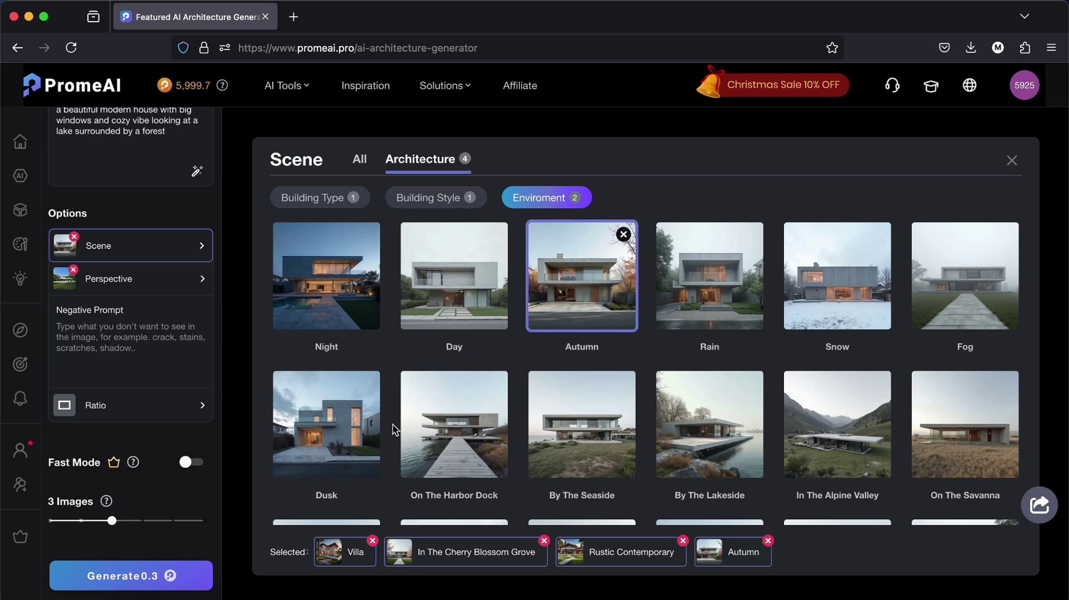
left_click(545, 541)
left_click(200, 281)
scroll(128, 251, "up", 2)
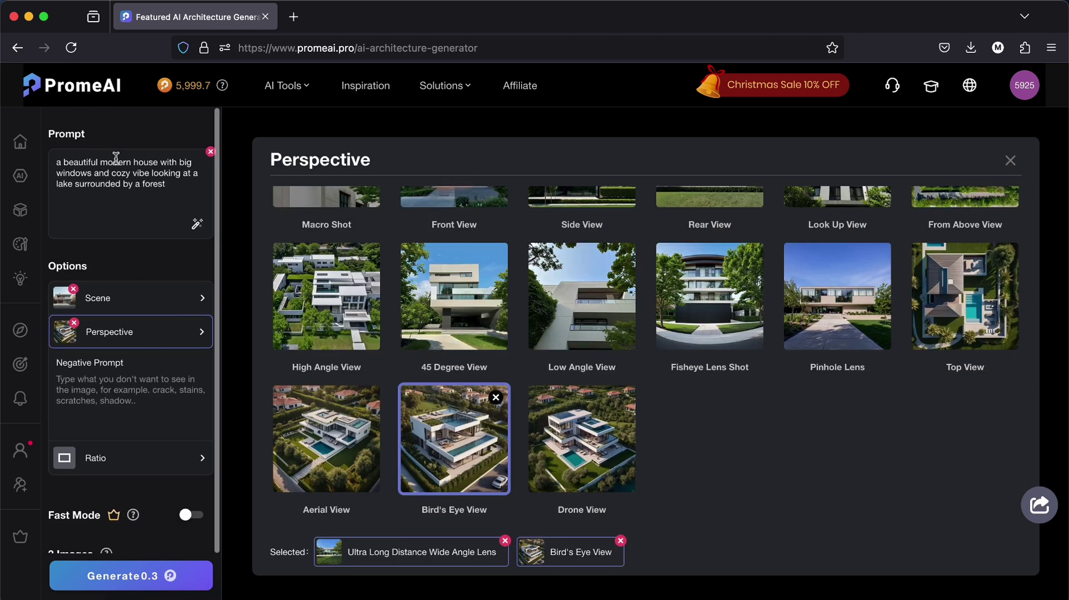
left_click(104, 173)
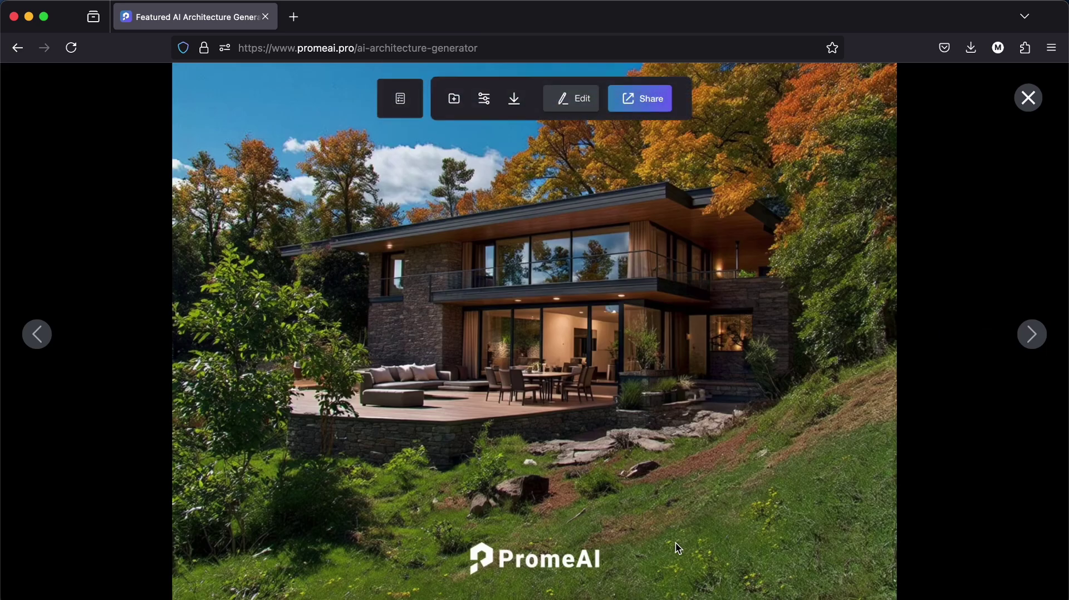
Full-download the single-storey autumn lakeside render and bring up its Edit tools
left_click(1027, 337)
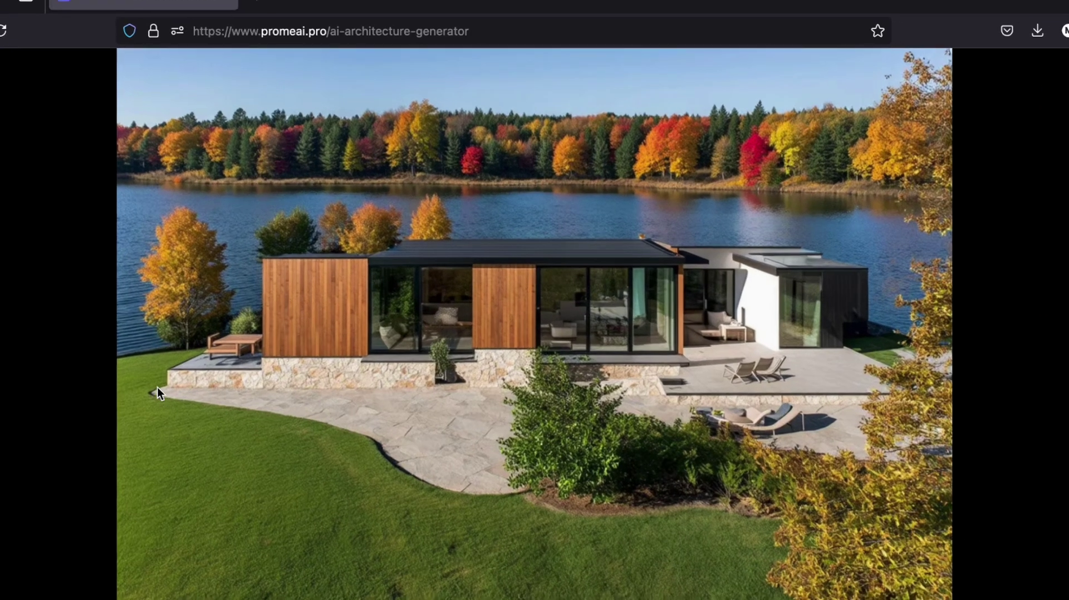
left_click(520, 99)
left_click(445, 223)
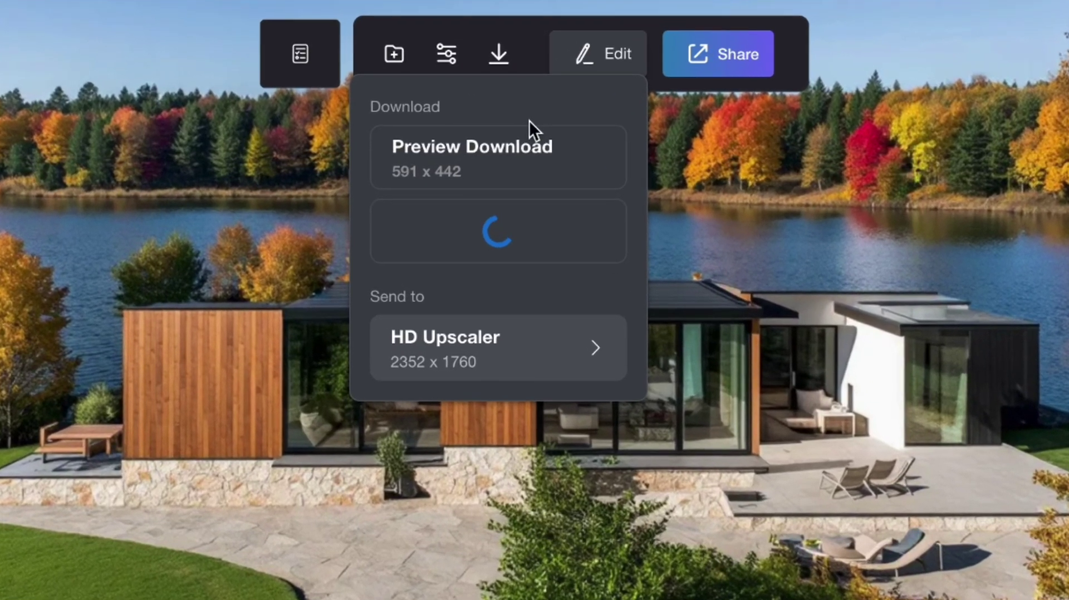
left_click(610, 63)
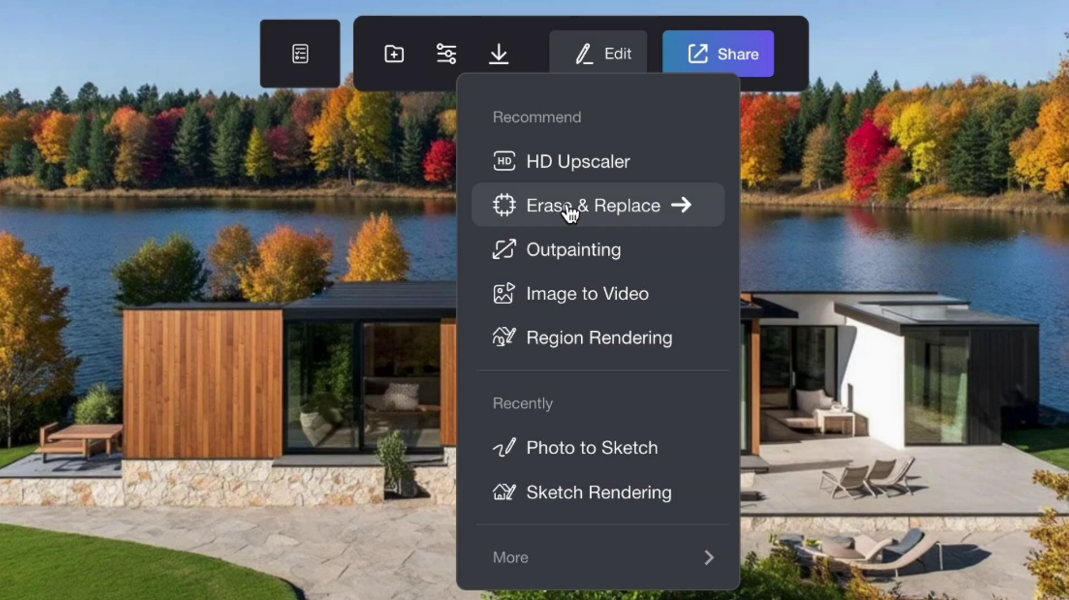
In Erase & Replace, brush the lawn strip and regenerate it as 'garden flowers and roads'
left_click(568, 211)
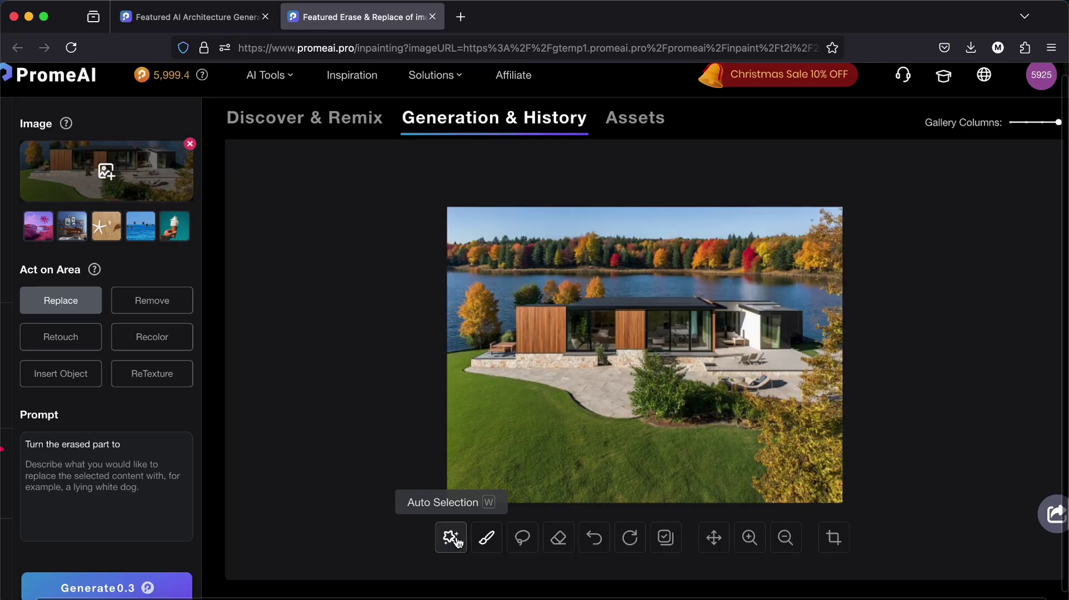
left_click(485, 543)
left_click_drag(633, 416, 763, 430)
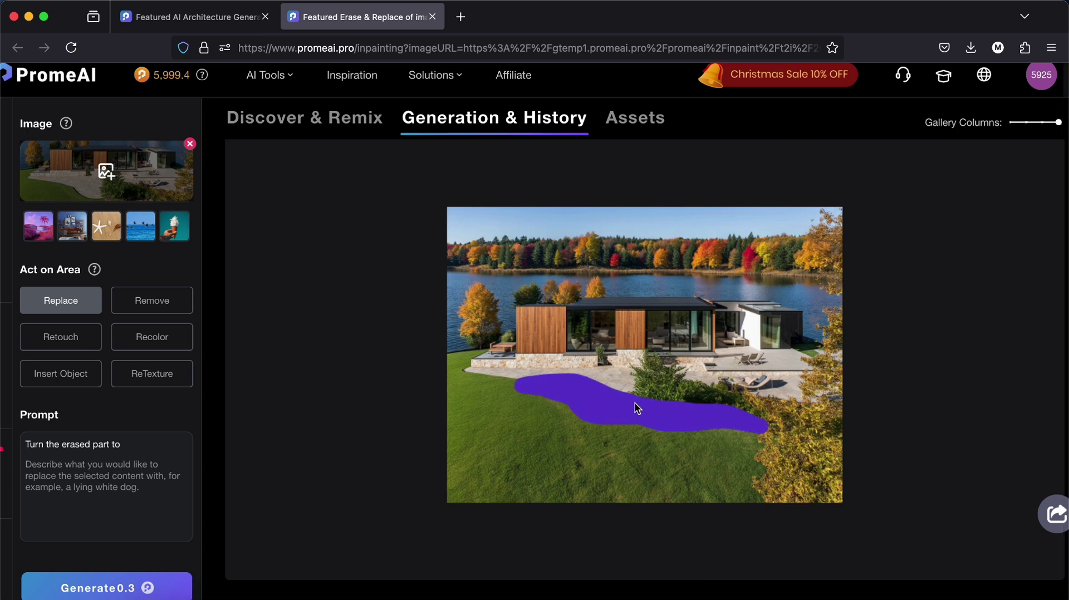
type("garden")
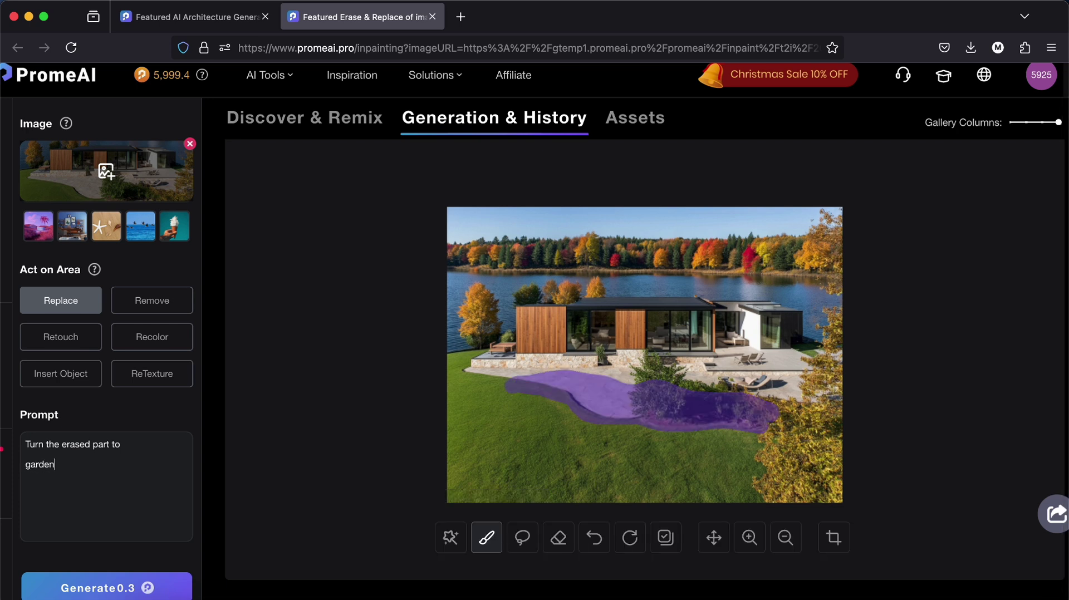
type(" flowers and roads")
key("Return")
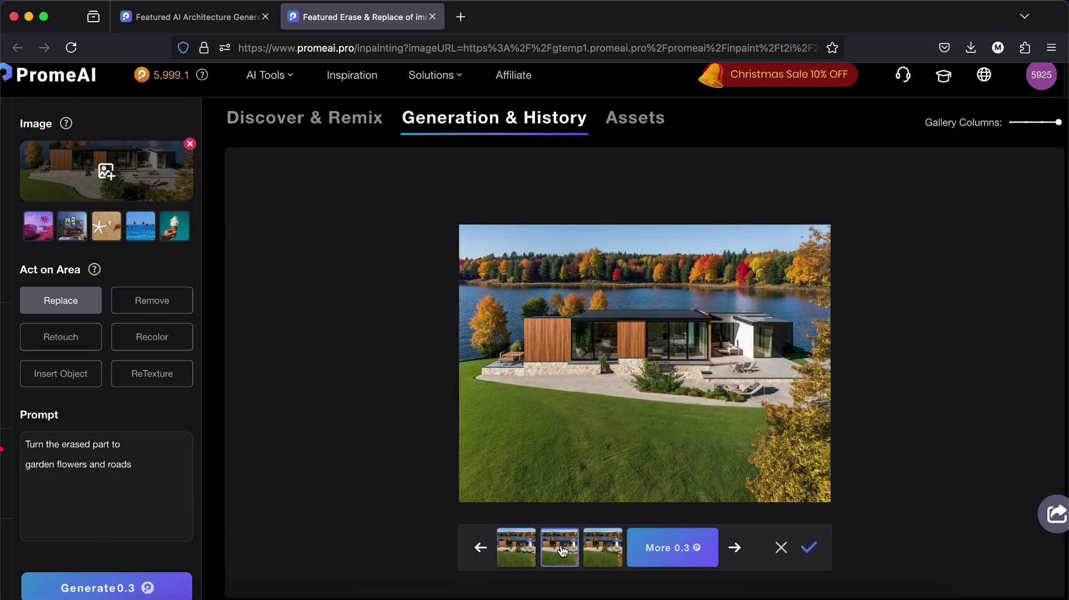
left_click(599, 559)
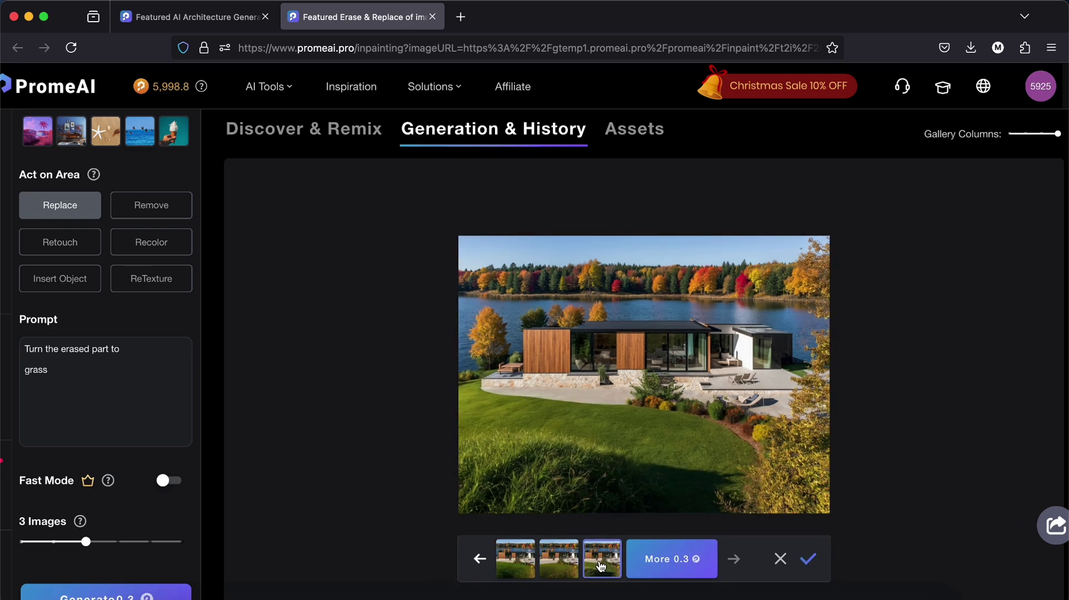
left_click(519, 565)
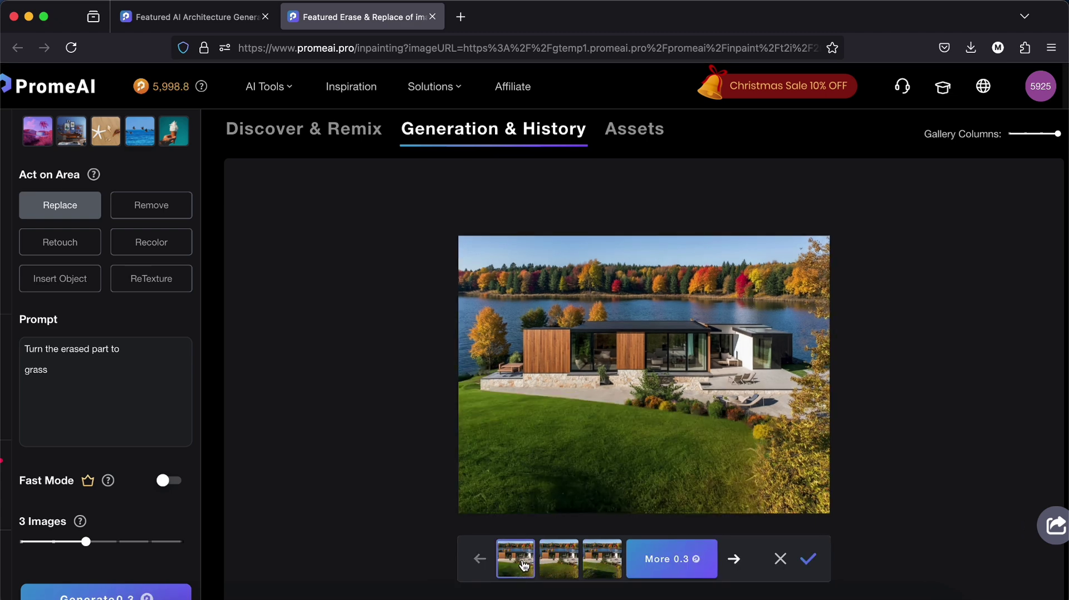
Auto-select the sky, prompt for clouds, and accept the third cloudy-sky variant
left_click(449, 567)
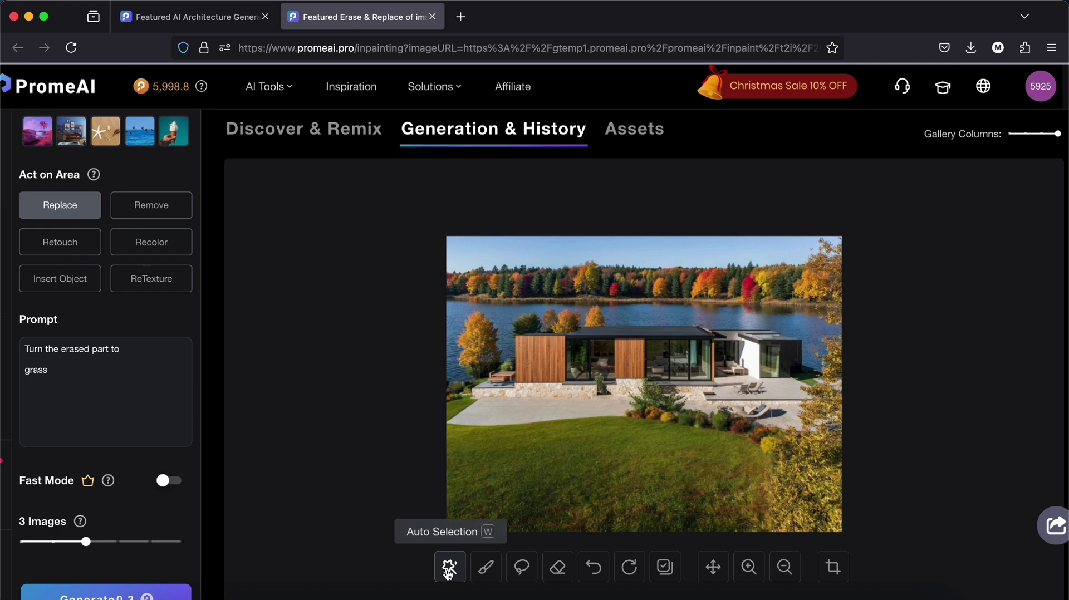
left_click(547, 261)
double_click(98, 379)
type("cloud")
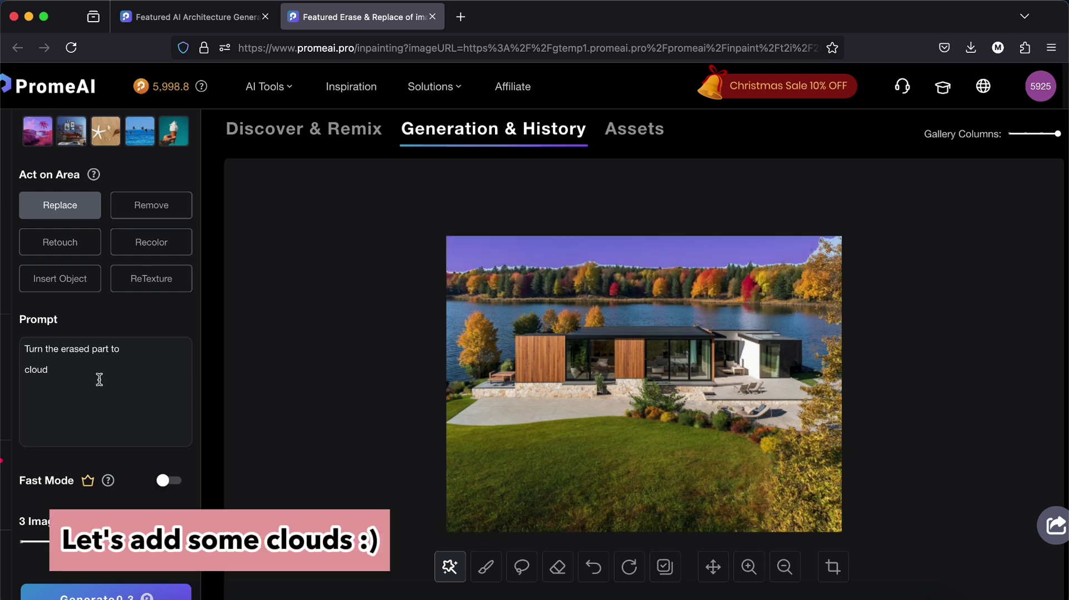
type("s")
left_click(116, 591)
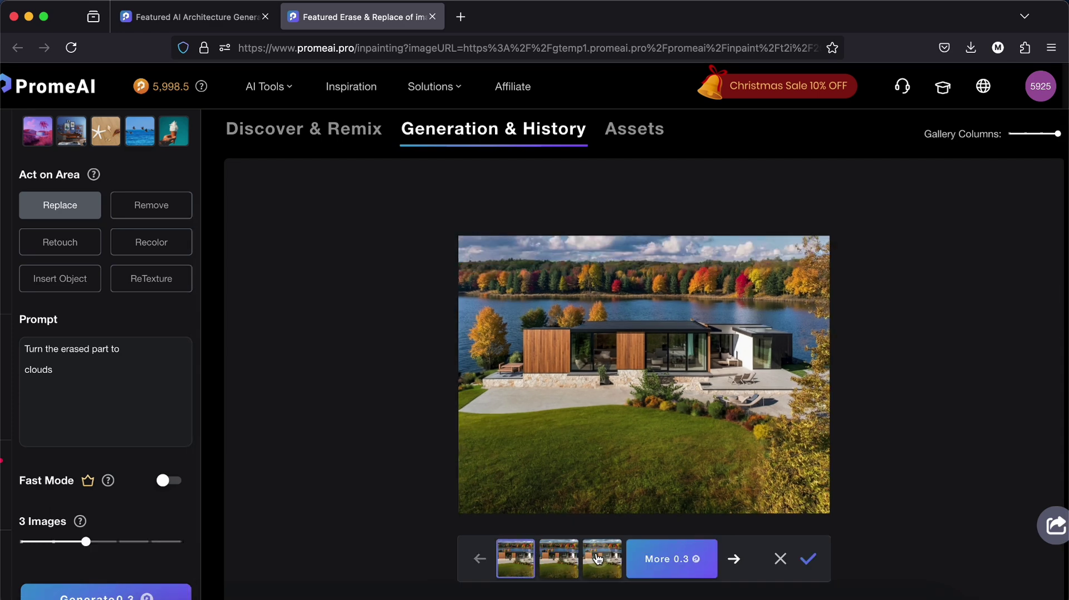
left_click(598, 559)
left_click(812, 564)
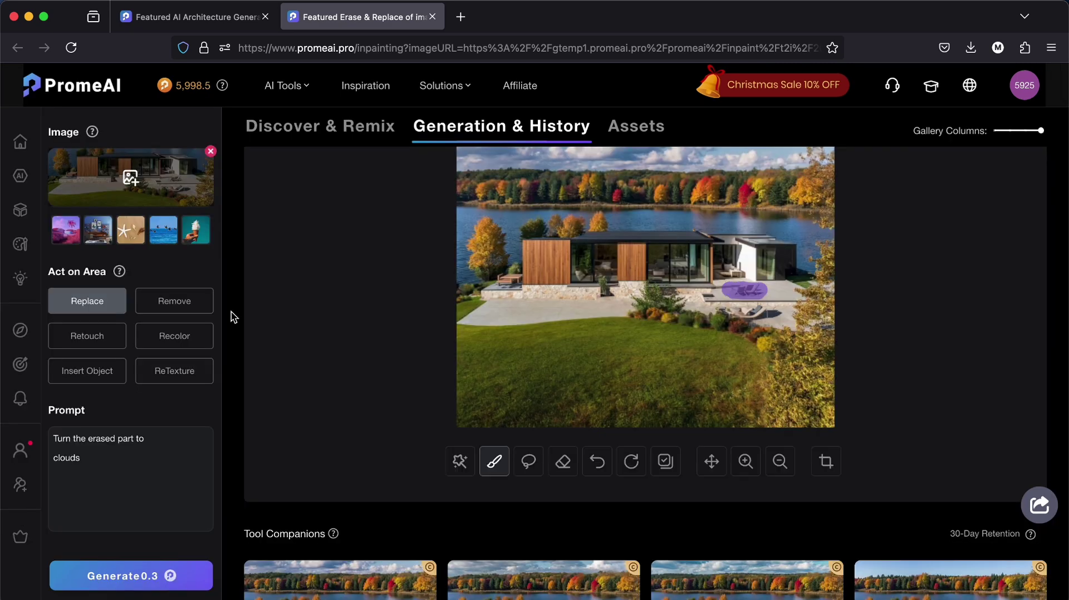
With Remove, brush over the patio chairs and bench and generate their removal
left_click(136, 576)
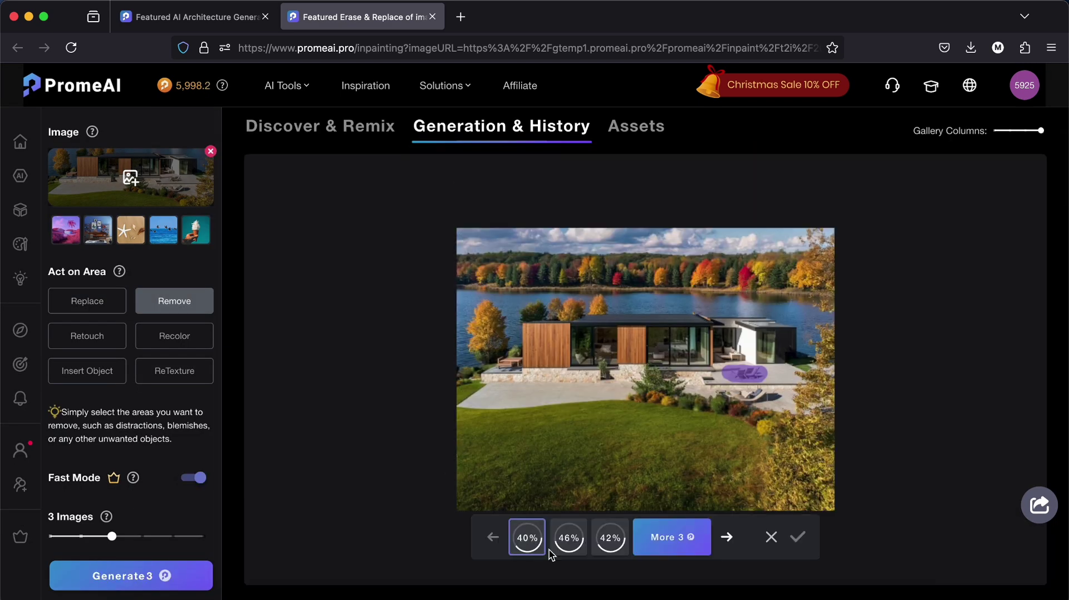
left_click_drag(602, 359, 607, 374)
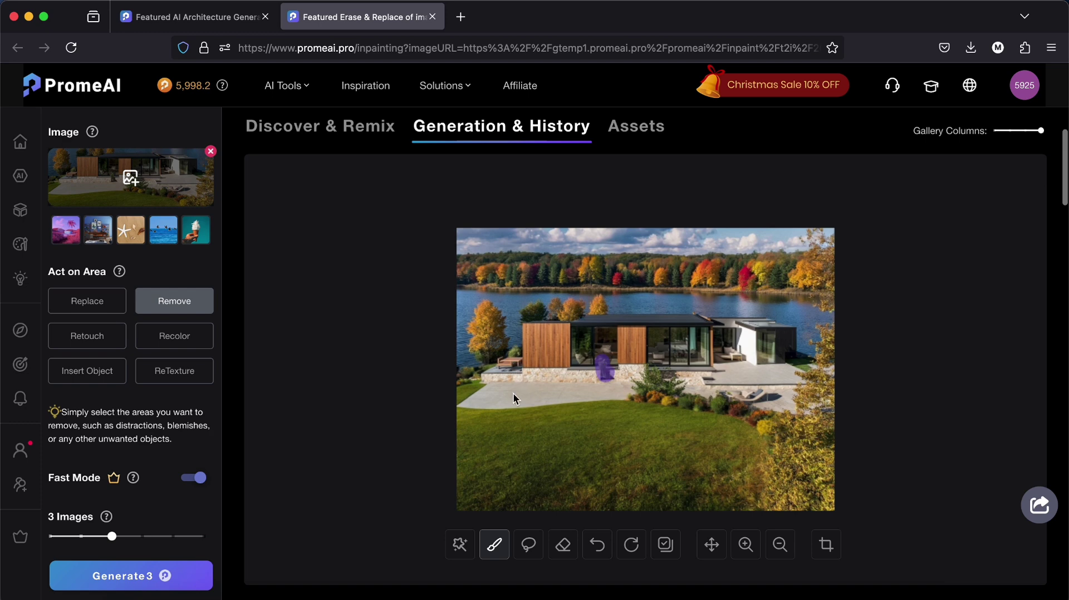
left_click_drag(490, 363, 520, 365)
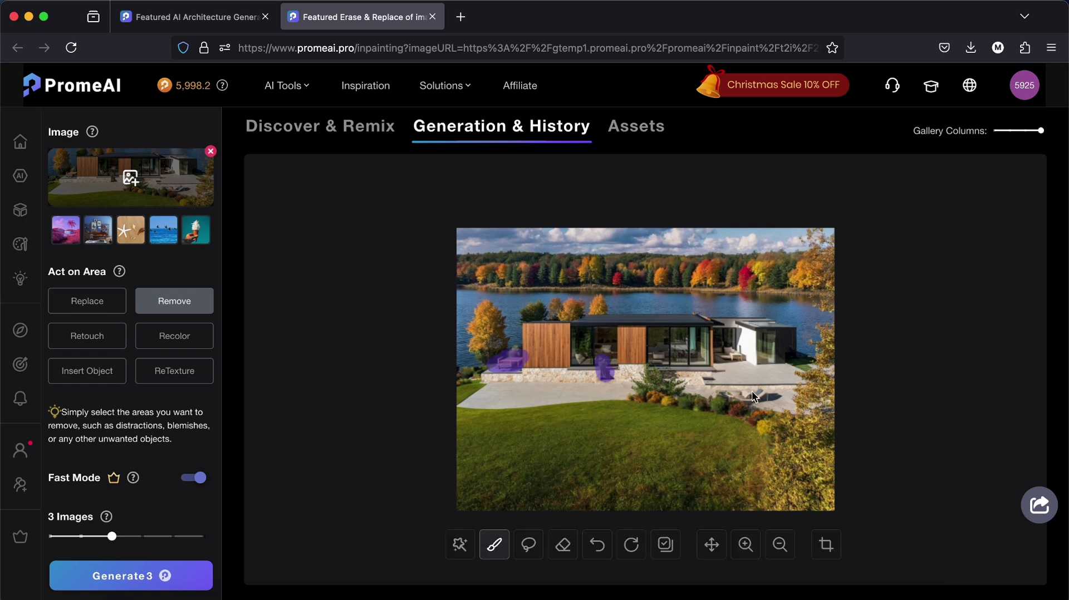
scroll(134, 557, "down", 1)
left_click(135, 579)
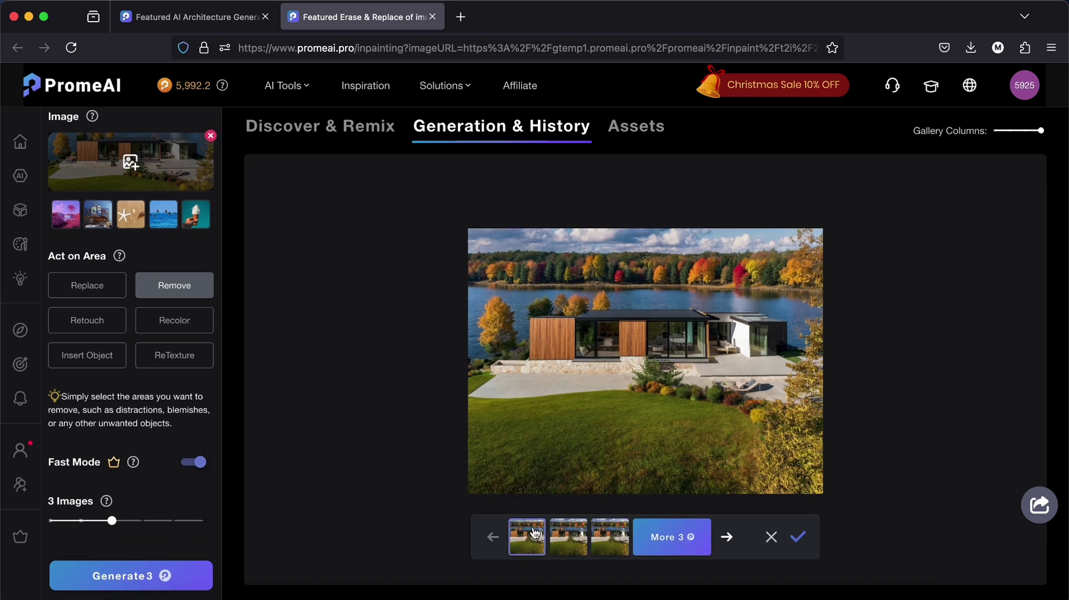
Outline the patio's front-left lawn corner and insert a flower planter using the prompt 'flowers'
left_click_drag(448, 436, 502, 415)
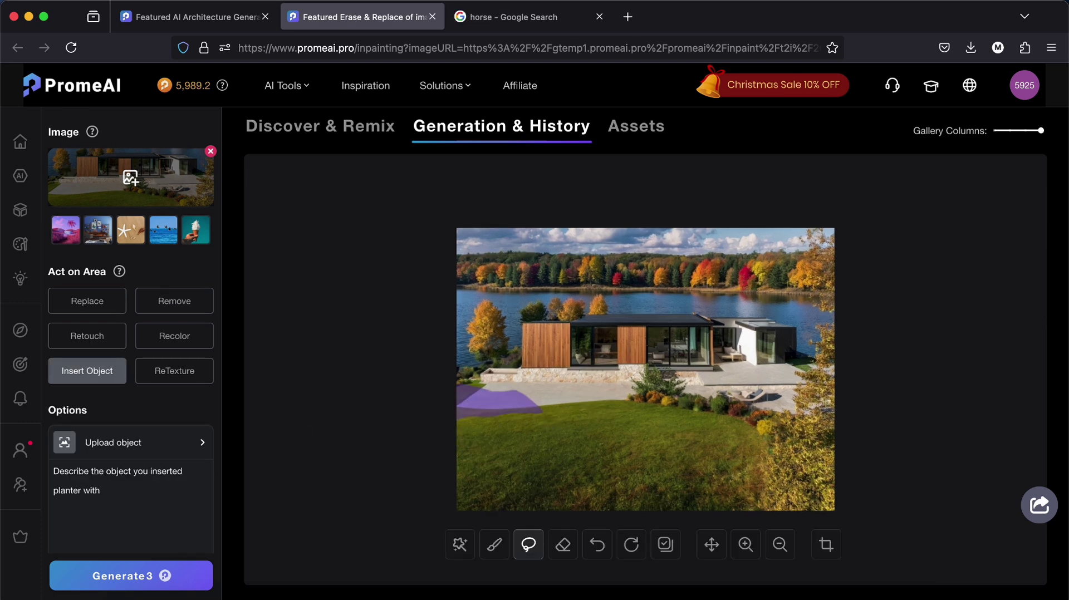
type("flowers")
left_click(131, 576)
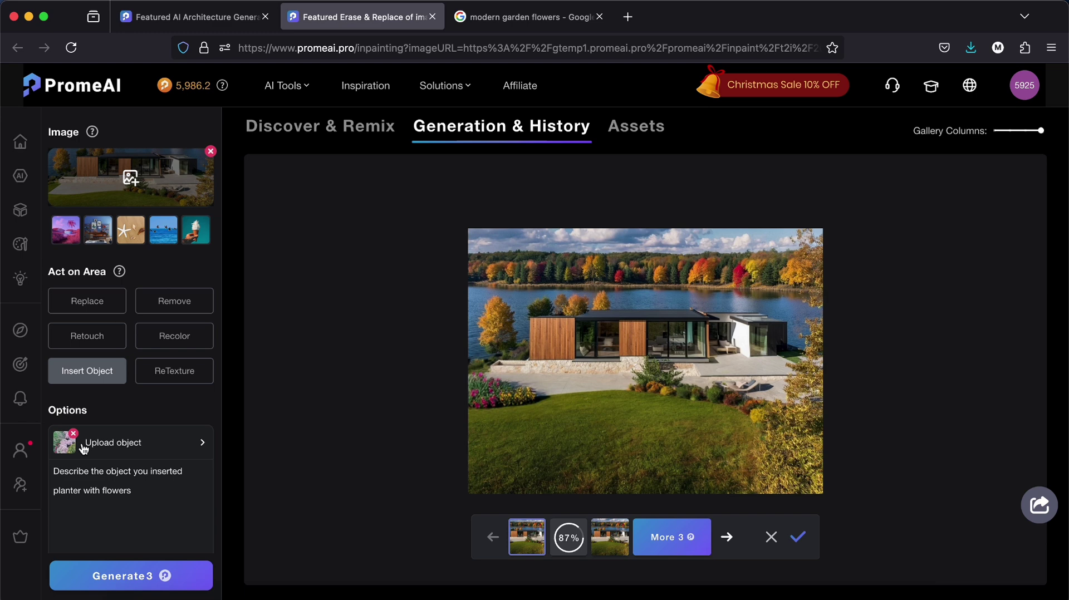
scroll(83, 448, "down", 5)
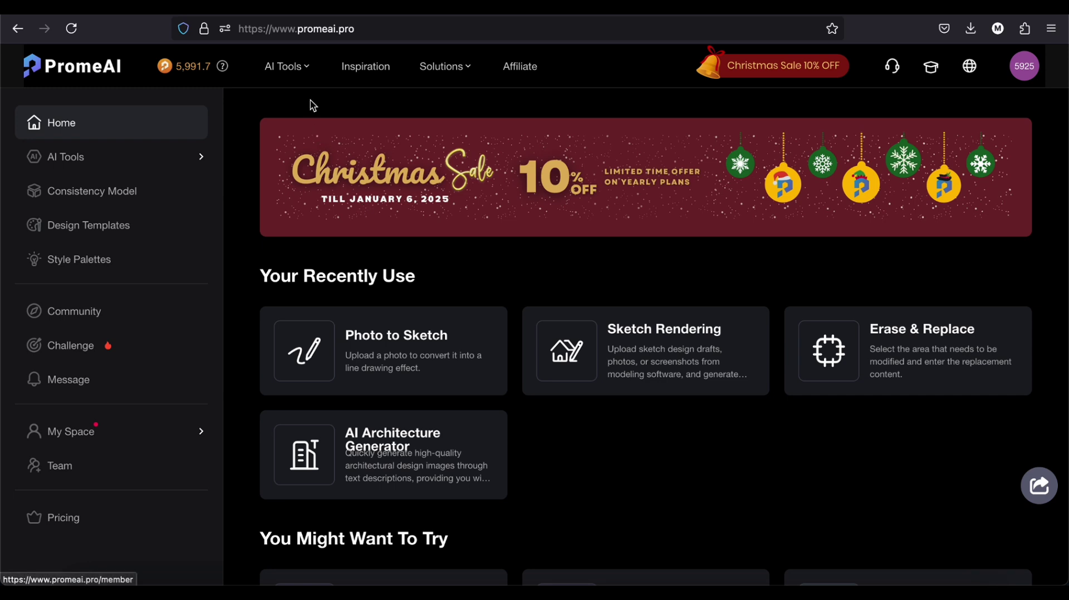
mouse_move(286, 85)
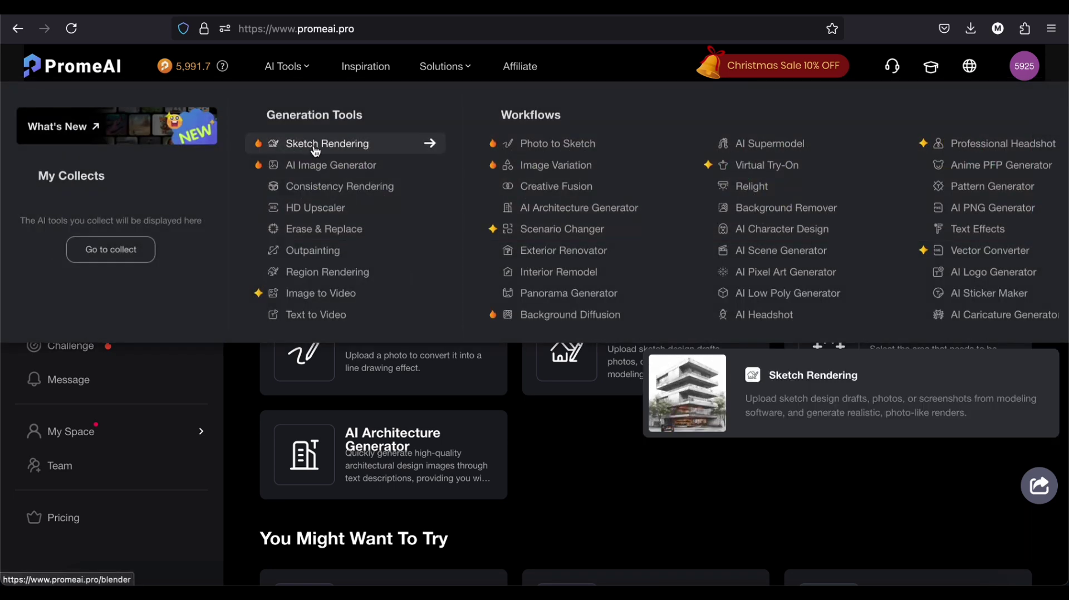
In the sketch rendering tool, enhance the prompt 'a modern bedroom' into a detailed description
left_click(389, 146)
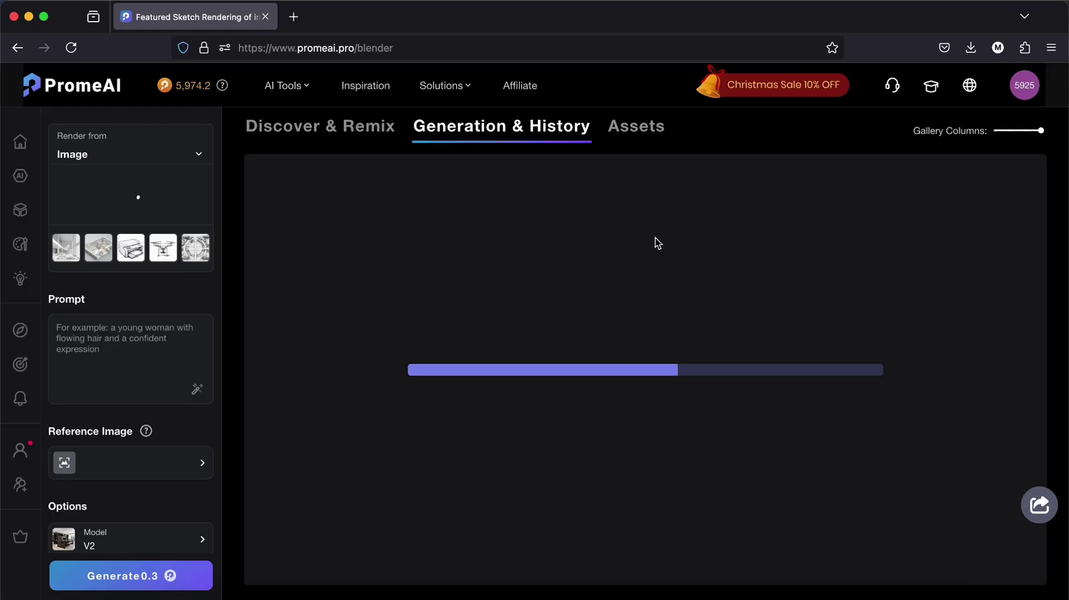
type("a modern")
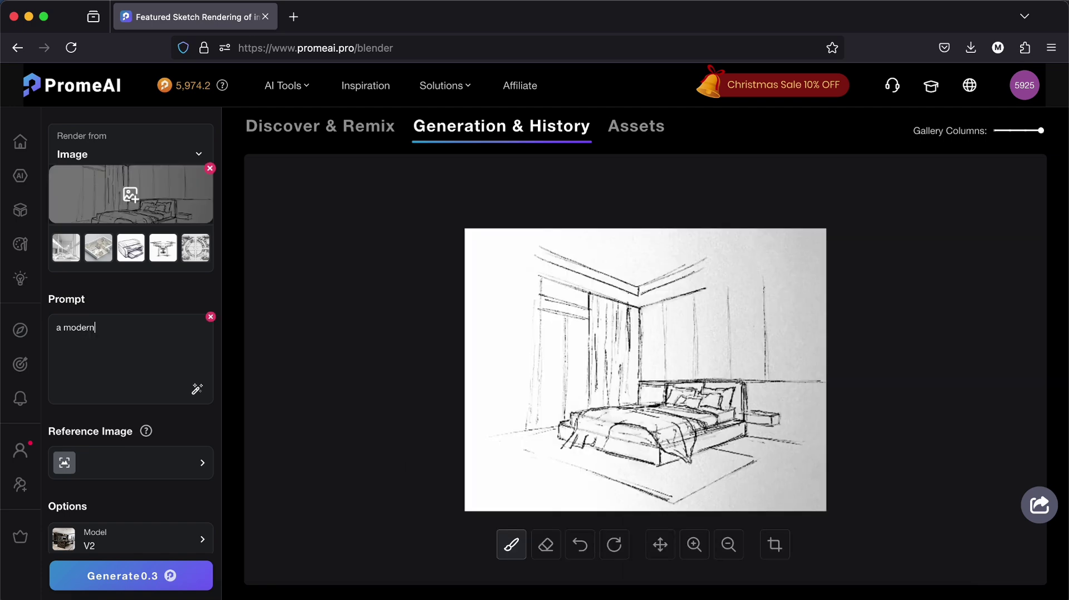
type(" bedroom")
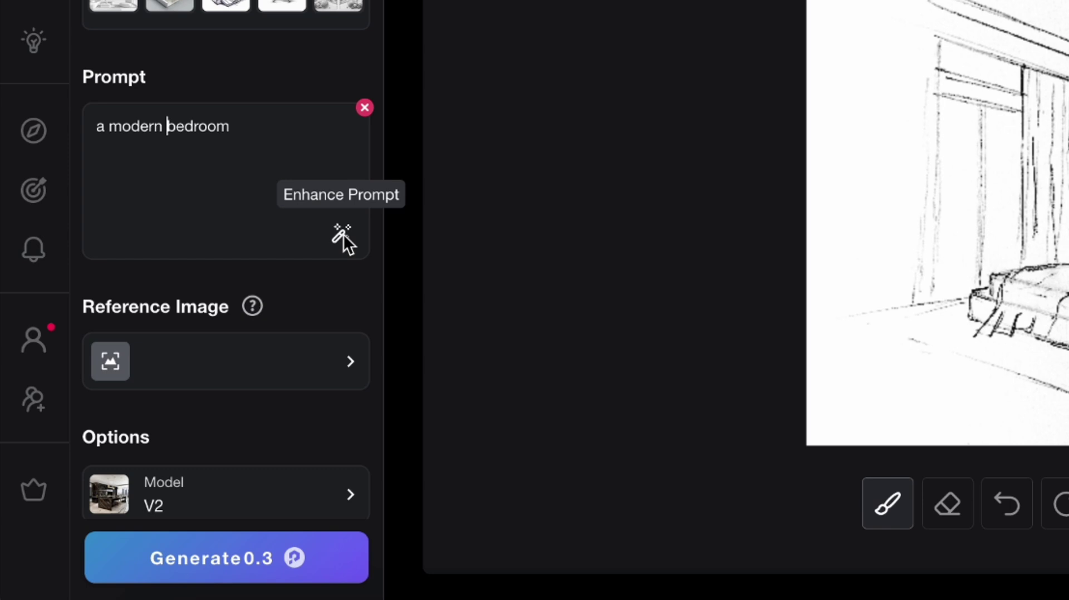
left_click(343, 234)
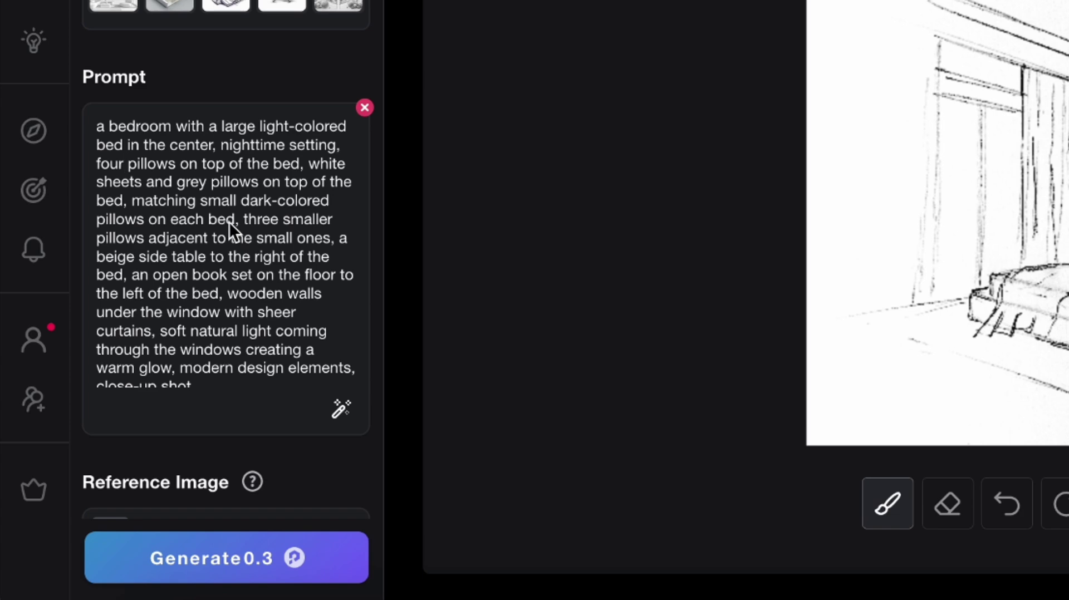
Scroll the left panel down to the Model card and show the V1/V2/V3 versions
scroll(195, 251, "down", 4)
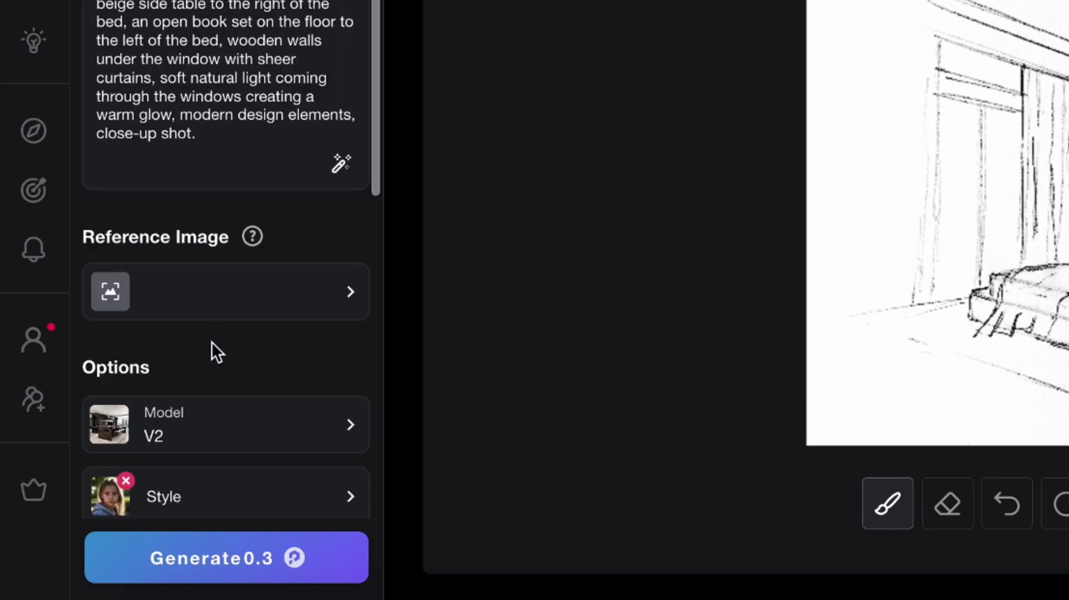
scroll(316, 285, "down", 3)
left_click(312, 228)
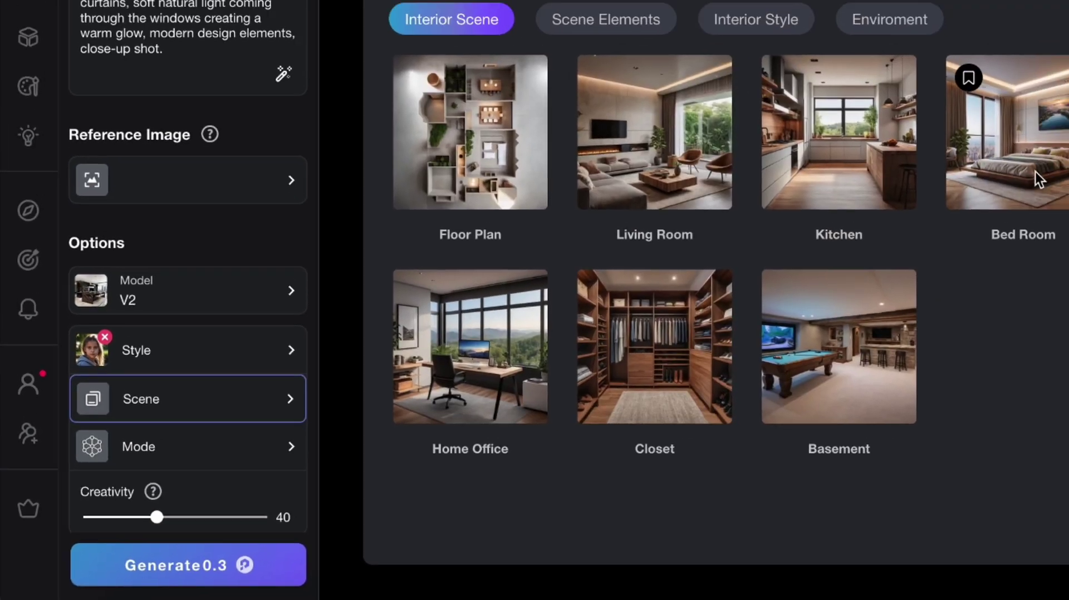
Choose the Bed Room scene with rug, bed, wall decor, nightstands and plants
left_click(1034, 172)
left_click(509, 129)
left_click(592, 342)
left_click(457, 231)
left_click(582, 320)
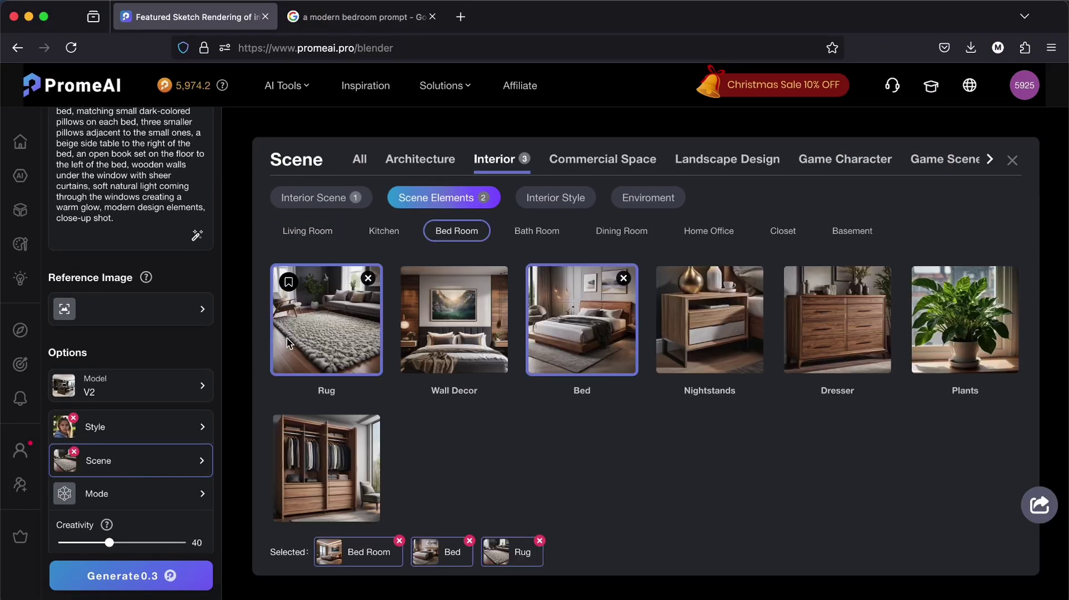
left_click(453, 320)
left_click(709, 320)
left_click(965, 320)
Set the interior style to Spanish Scandi Simplicity after trying Imperfect Beauty
left_click(557, 197)
scroll(668, 281, "down", 5)
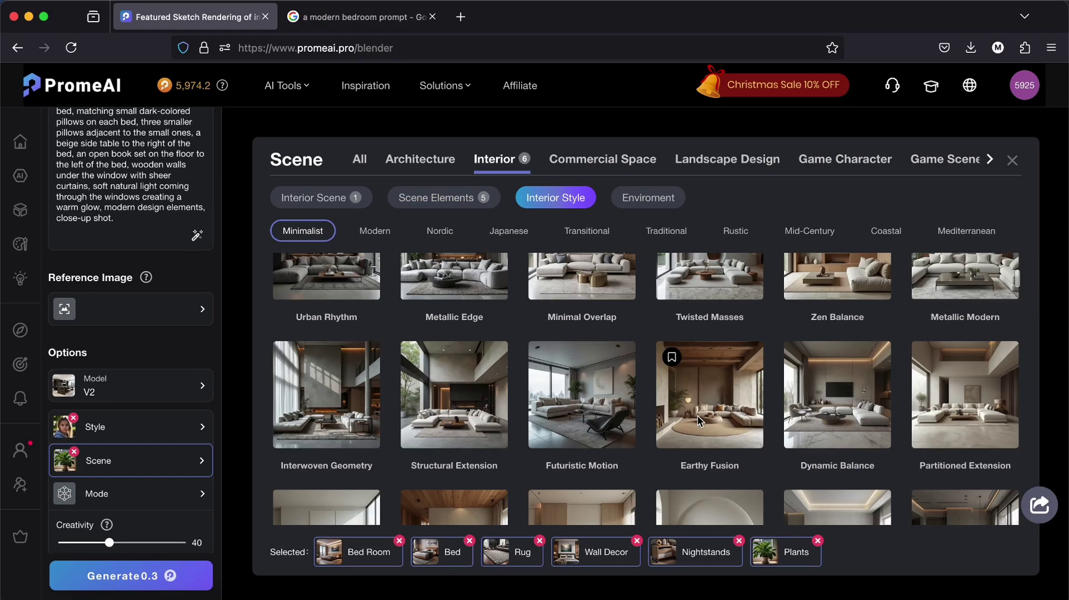
scroll(544, 420, "up", 2)
left_click(348, 394)
left_click(374, 230)
left_click(508, 230)
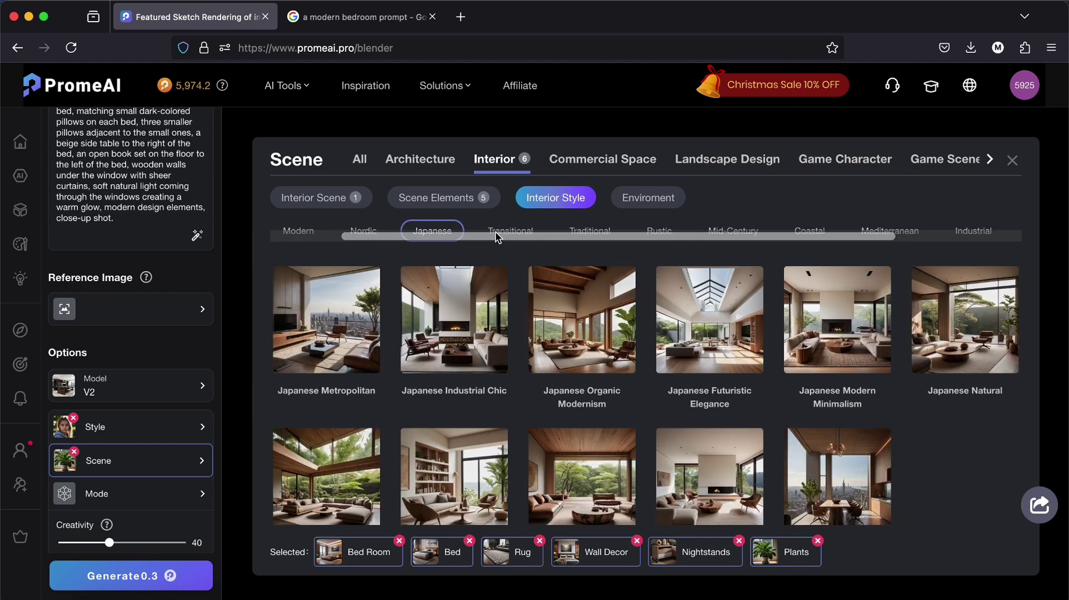
scroll(723, 306, "up", 2)
left_click(965, 307)
Set the environment to Day, review perspective and lighting, and generate the bedroom renders
left_click(664, 198)
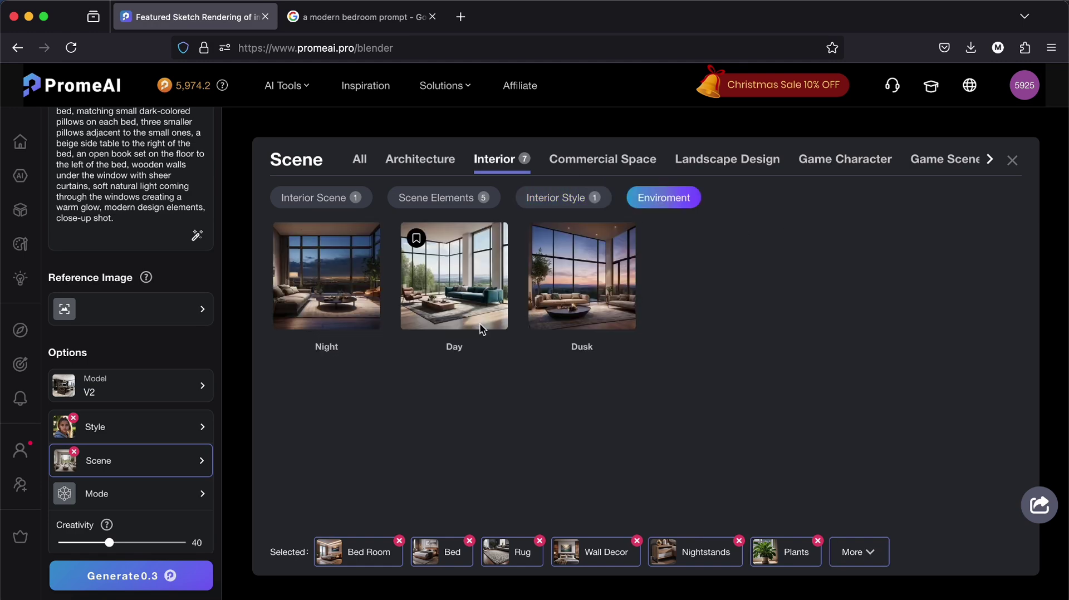
left_click(481, 329)
scroll(131, 334, "down", 6)
left_click(174, 394)
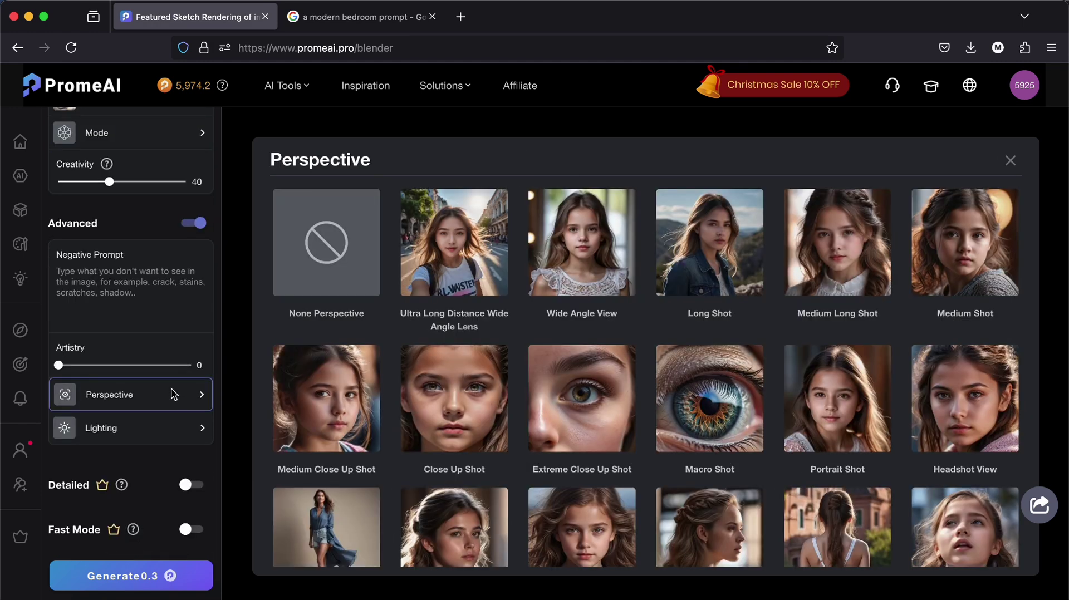
left_click(173, 437)
left_click(139, 565)
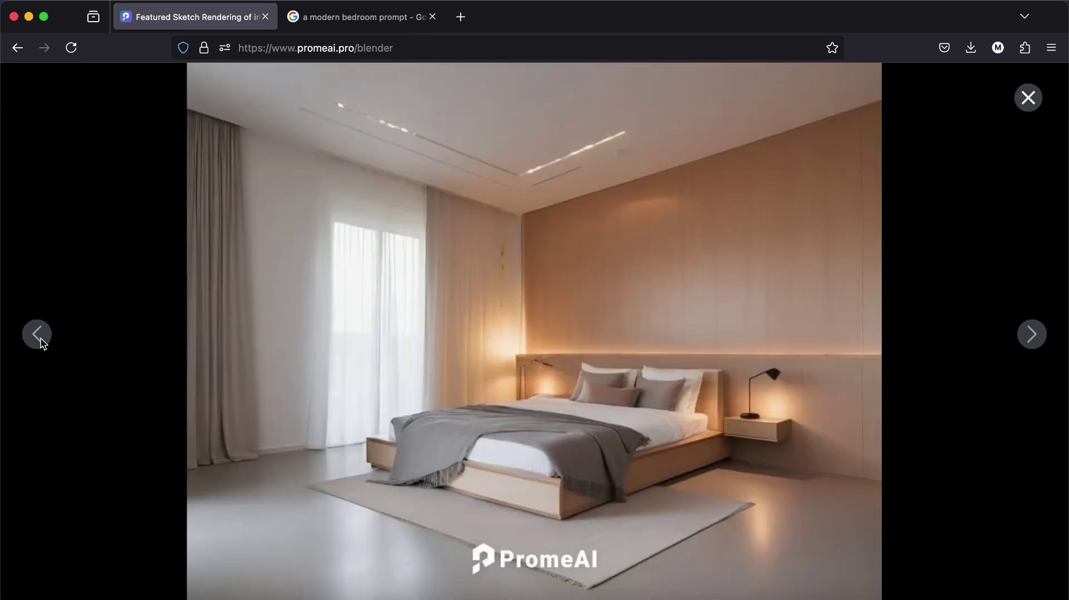
Step through the bedroom renders full-screen, then send the beige bedroom to HD Upscaler
left_click(38, 337)
left_click(39, 337)
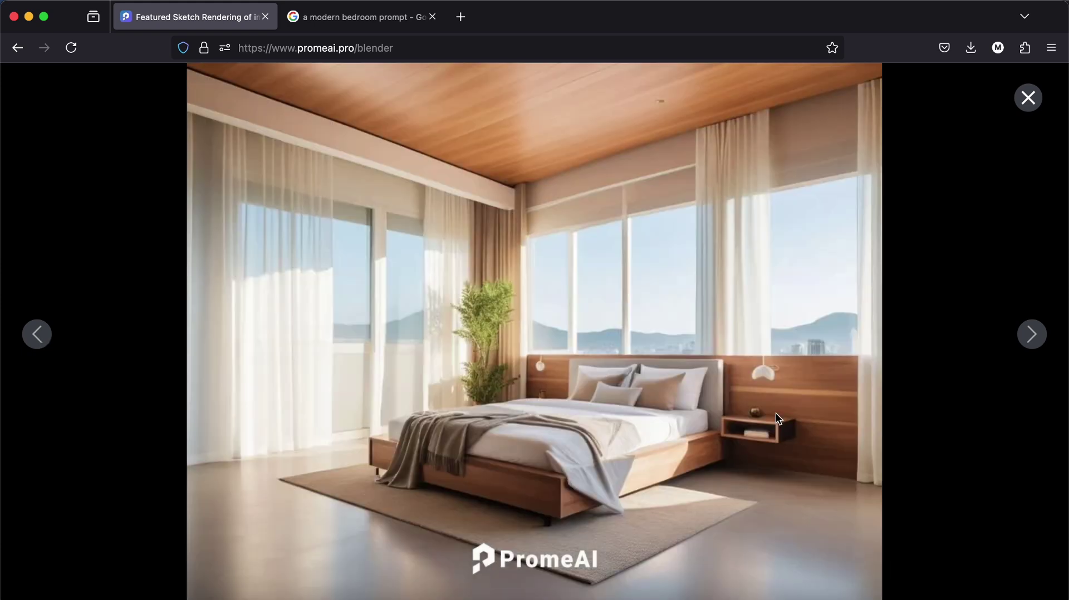
key("Left")
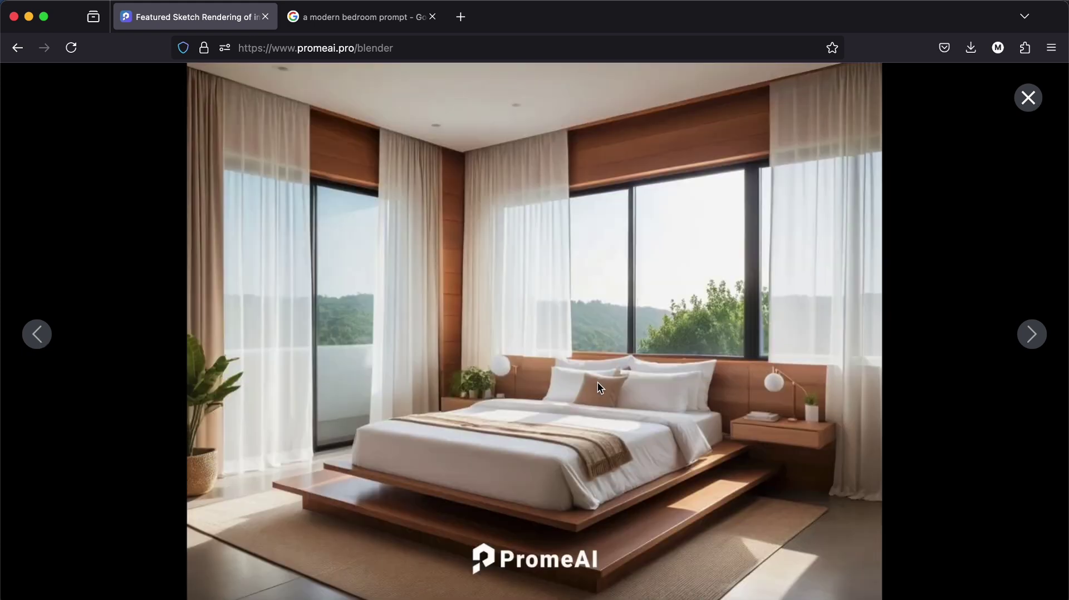
key("Left")
key("Left")
left_click(36, 335)
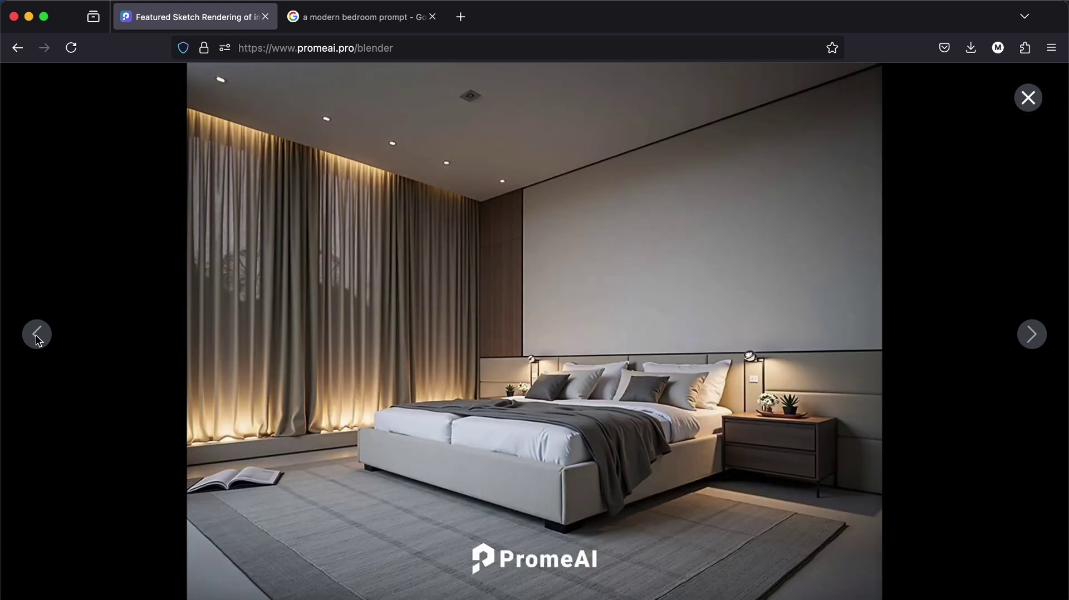
left_click(37, 335)
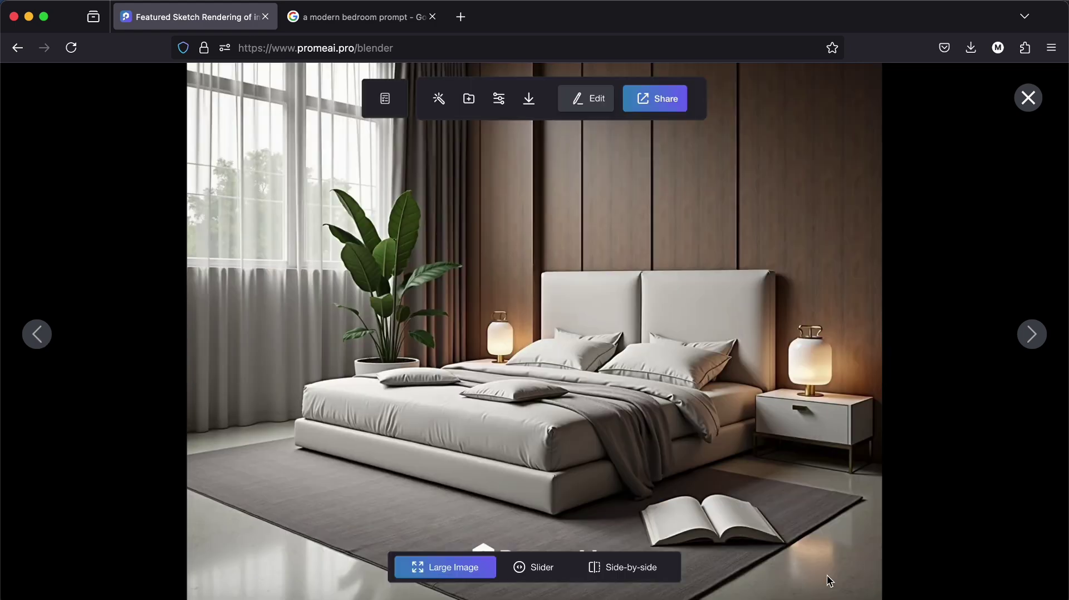
left_click(32, 340)
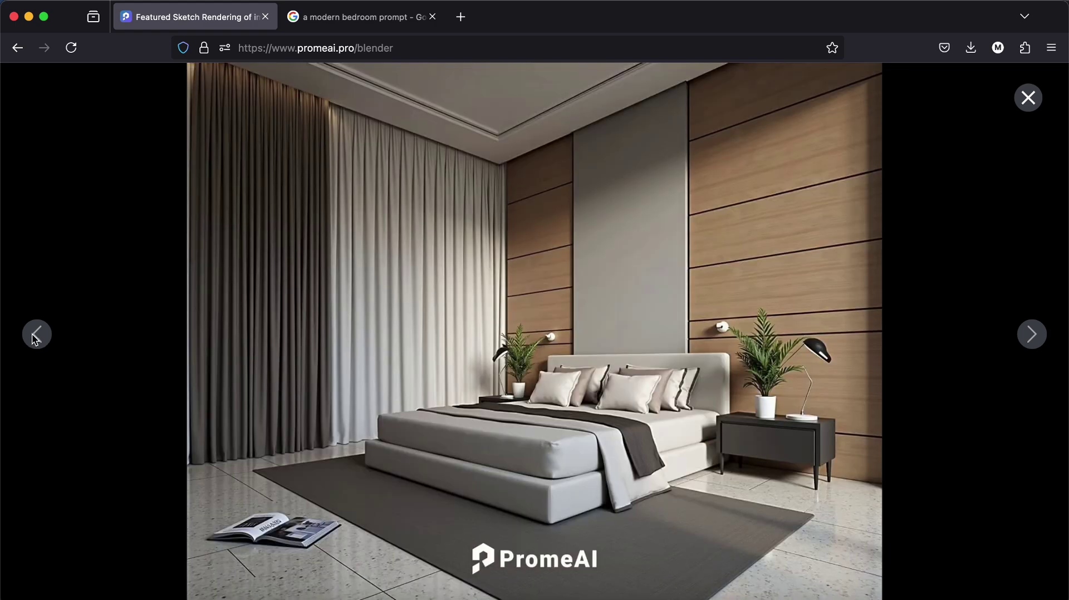
left_click(35, 338)
key("Left")
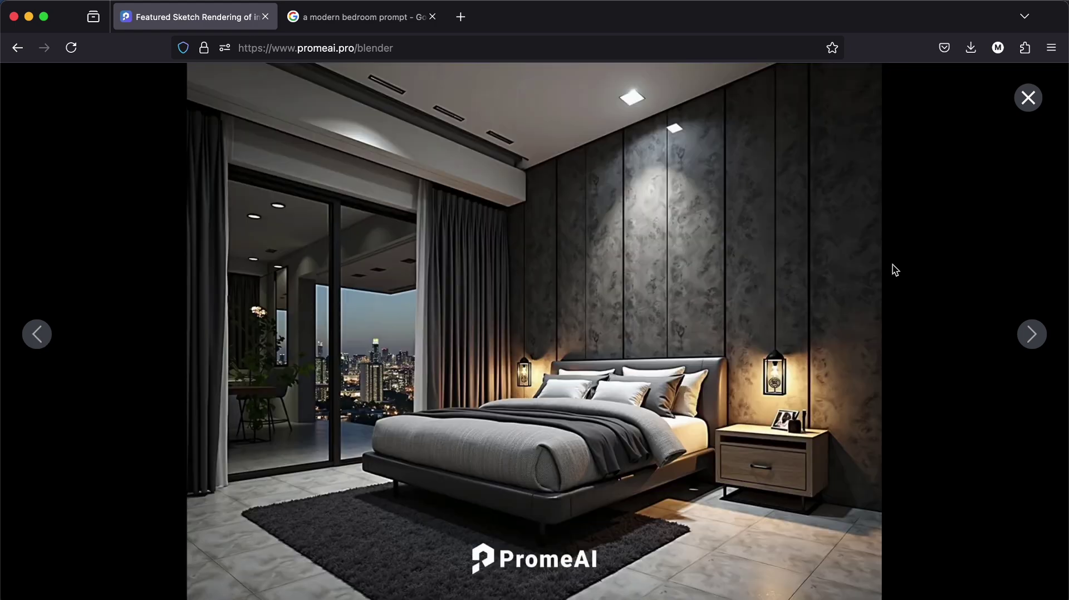
key("Left")
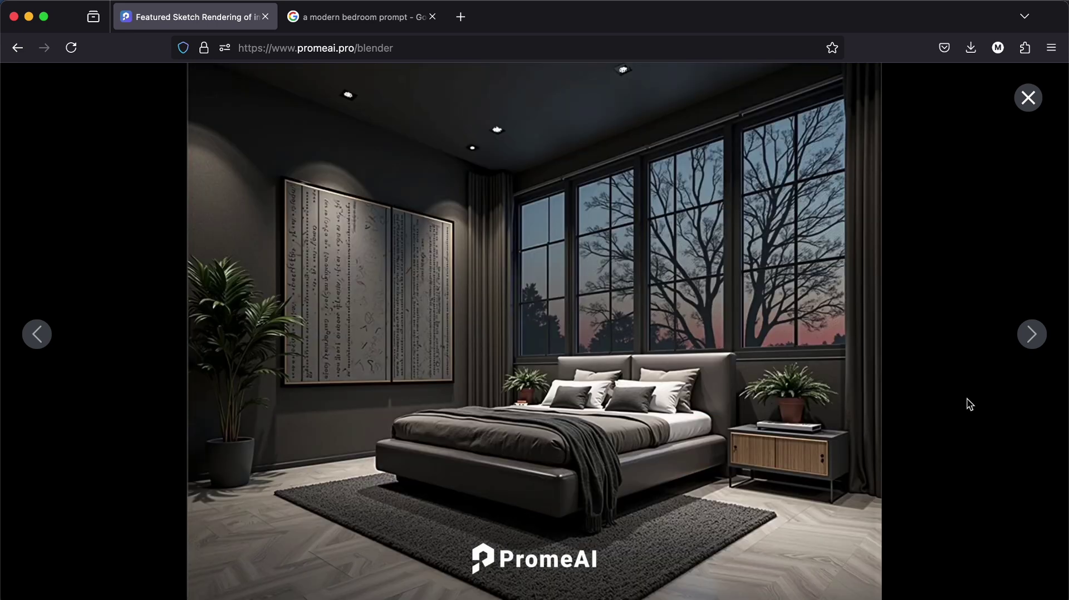
key("Left")
key("Left")
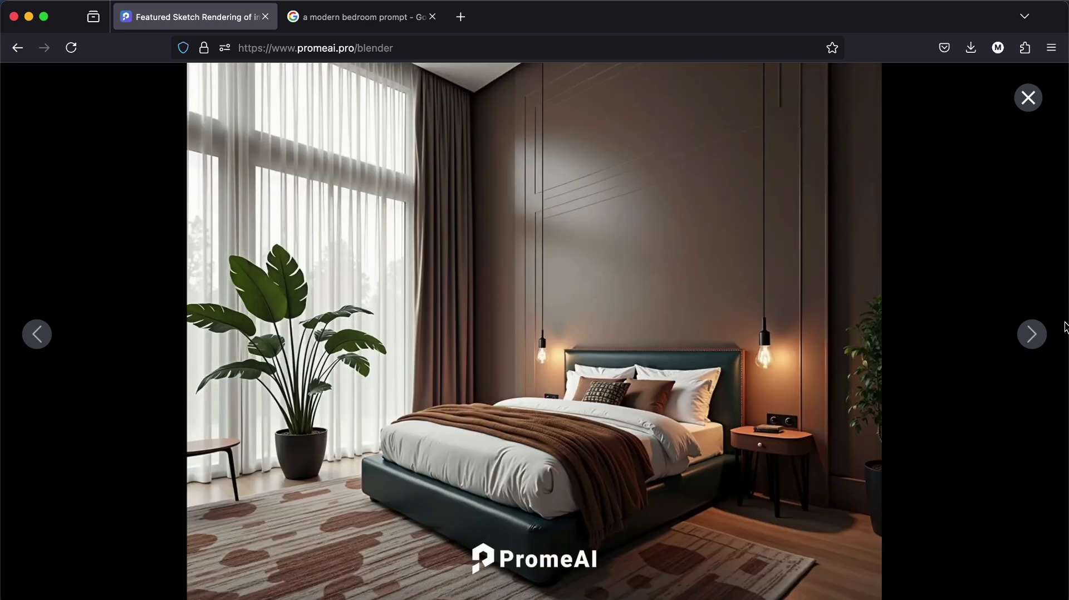
key("Left")
left_click(560, 417)
mouse_move(573, 98)
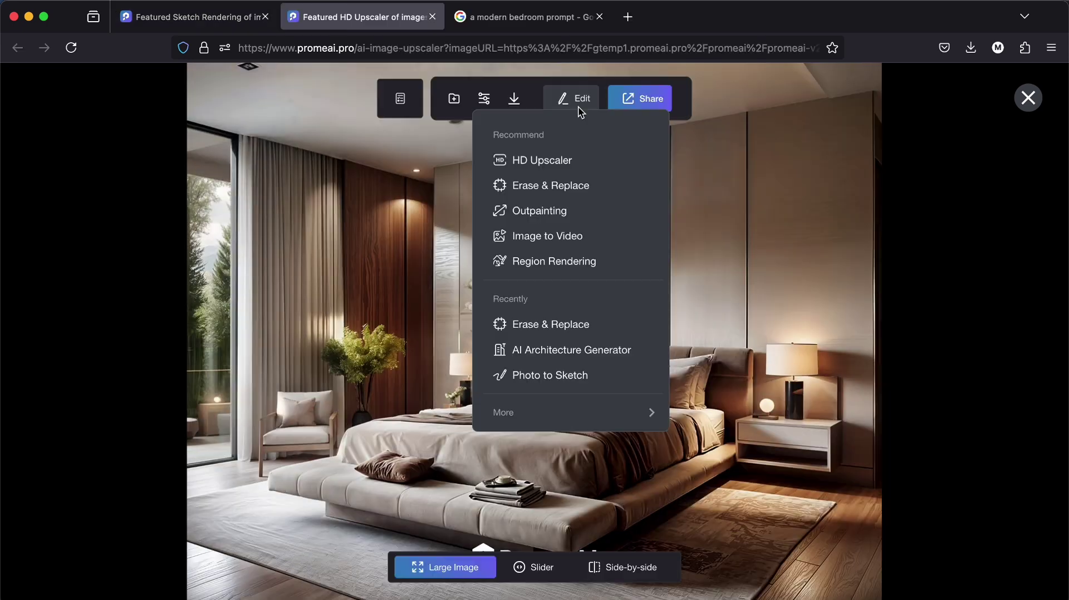
Load the beige bedroom into Erase & Replace and brush two back-wall patches
left_click(561, 189)
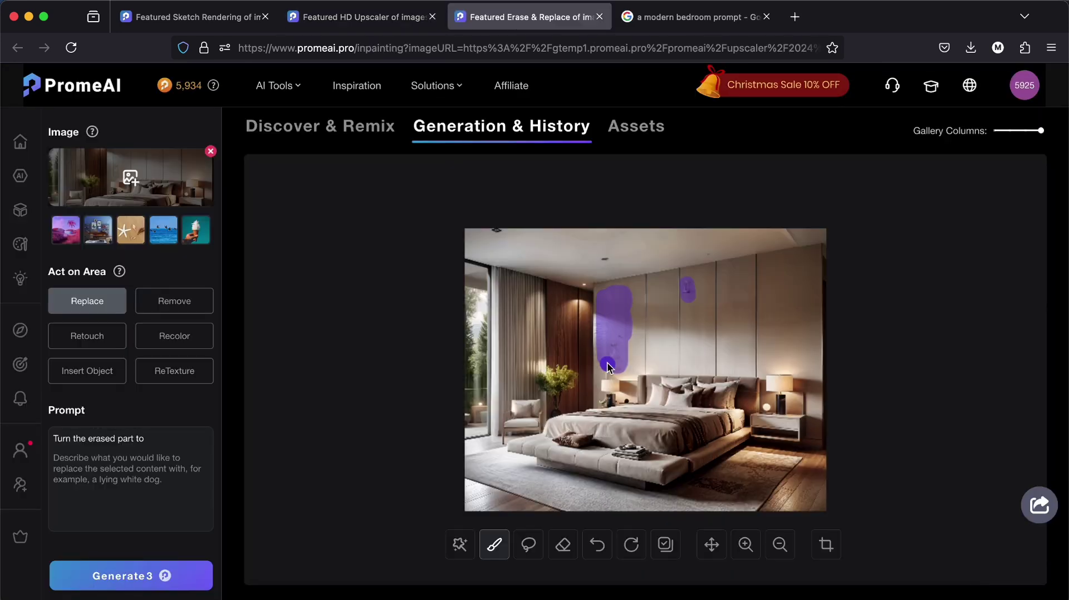
left_click_drag(693, 255, 717, 255)
left_click_drag(624, 254, 593, 255)
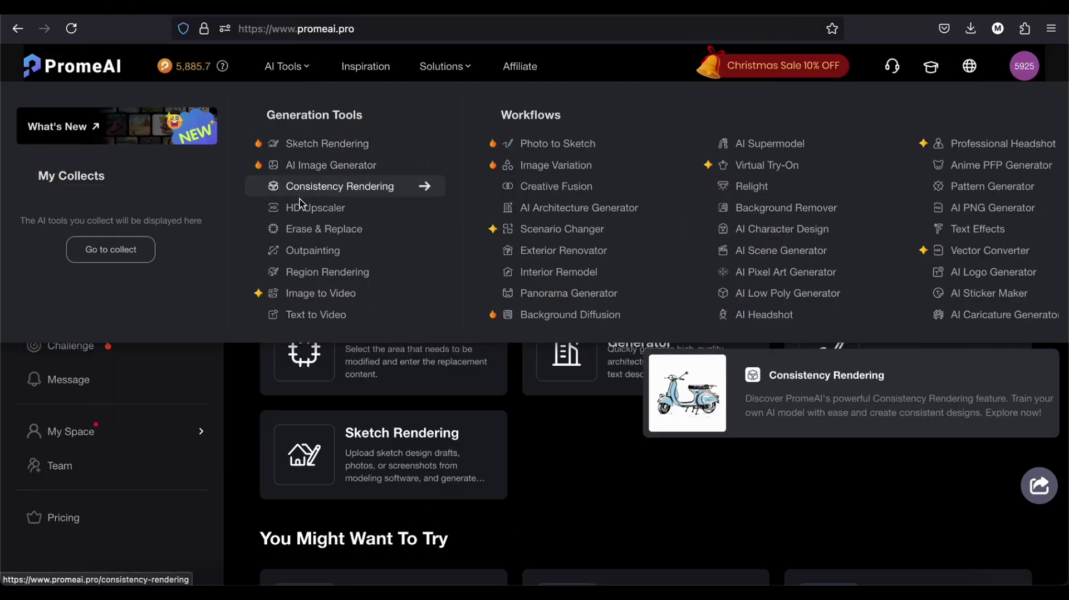
Upscale the bedroom image with HD Upscaler and open the result at large size
left_click(431, 212)
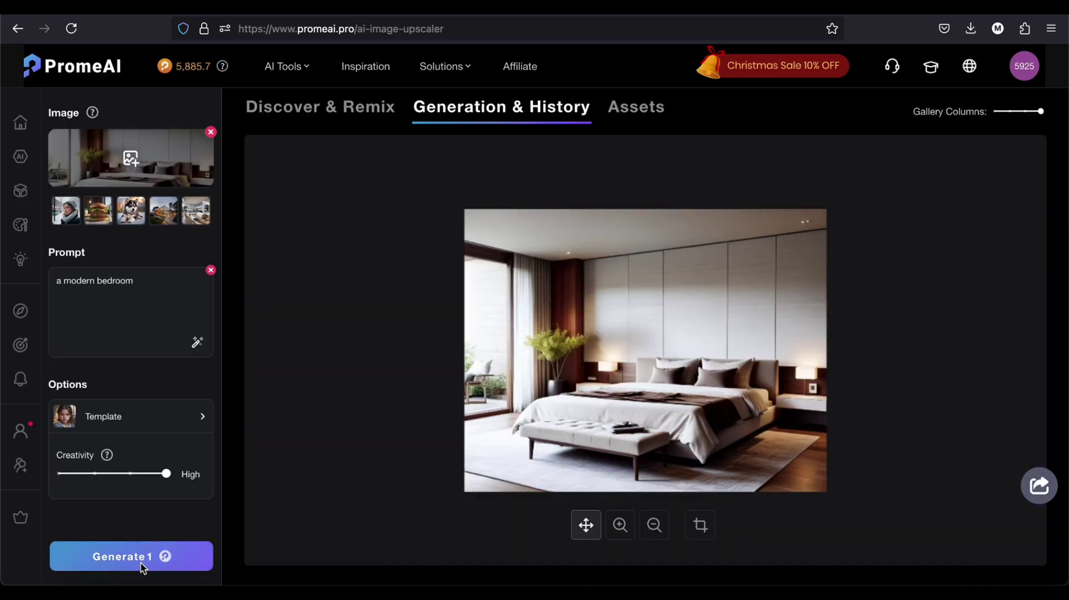
left_click(143, 568)
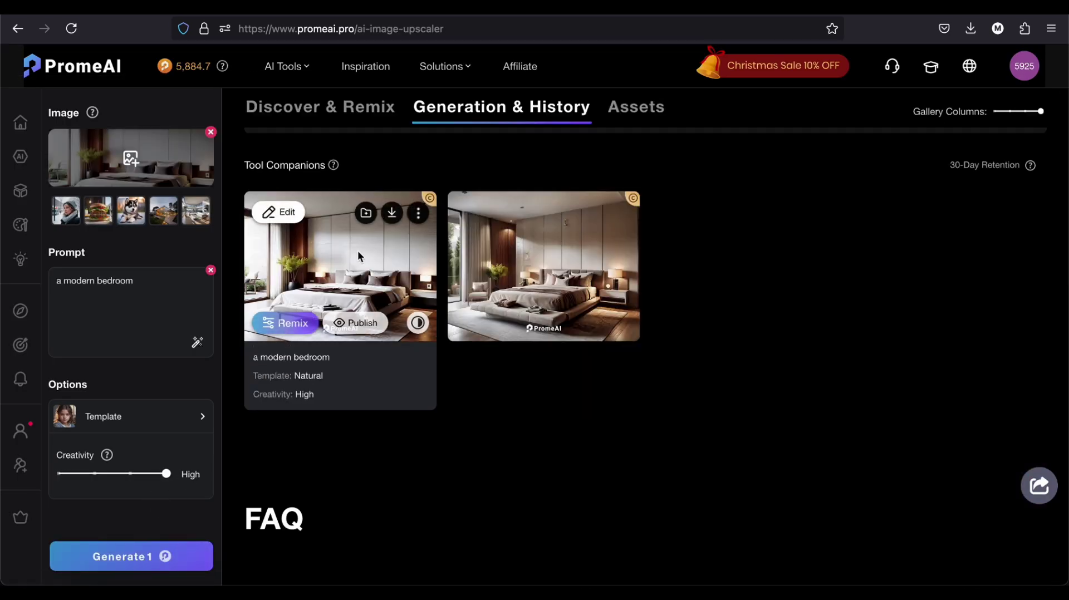
left_click(362, 256)
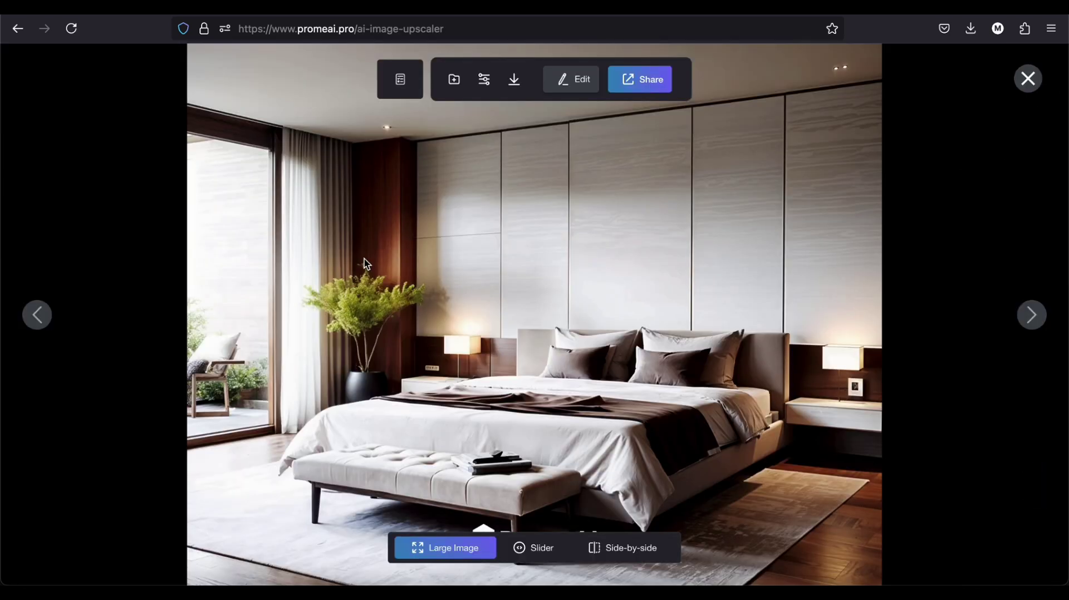
Zoom into the upscaled light bedroom and pan across its details
left_click(704, 423)
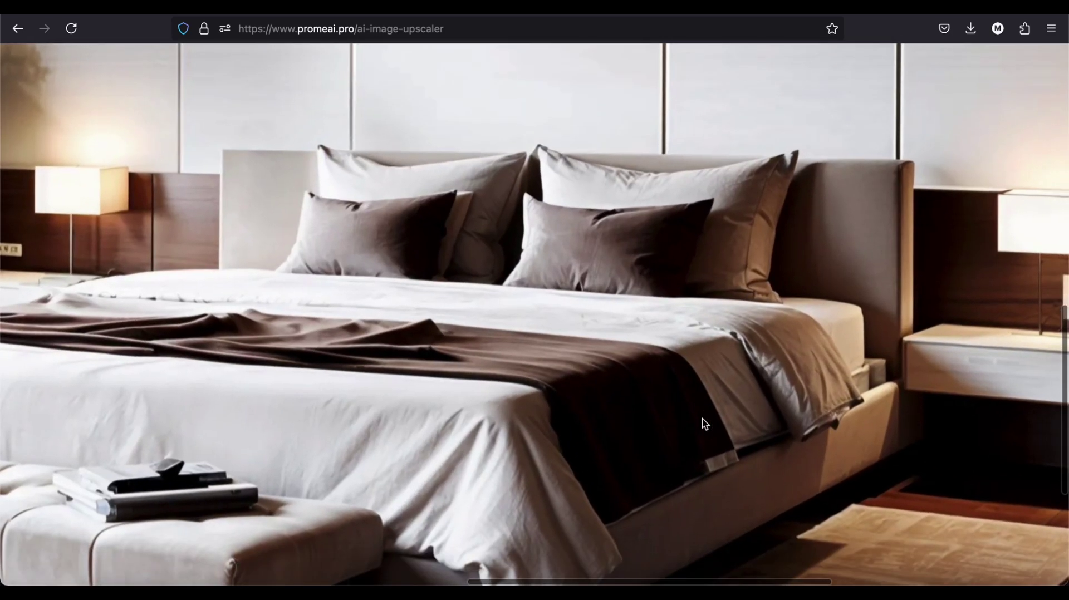
scroll(704, 424, "left", 3)
scroll(704, 424, "left", 3)
scroll(704, 424, "left", 3)
scroll(704, 424, "left", 3)
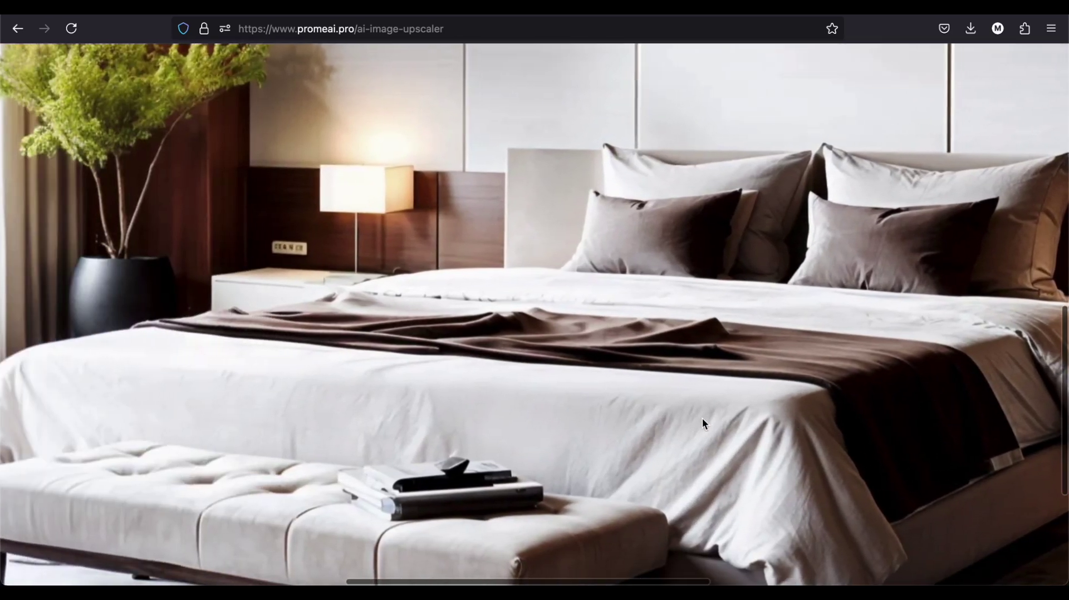
scroll(704, 423, "up", 2)
scroll(704, 423, "left", 1)
scroll(704, 423, "left", 3)
scroll(704, 423, "left", 1)
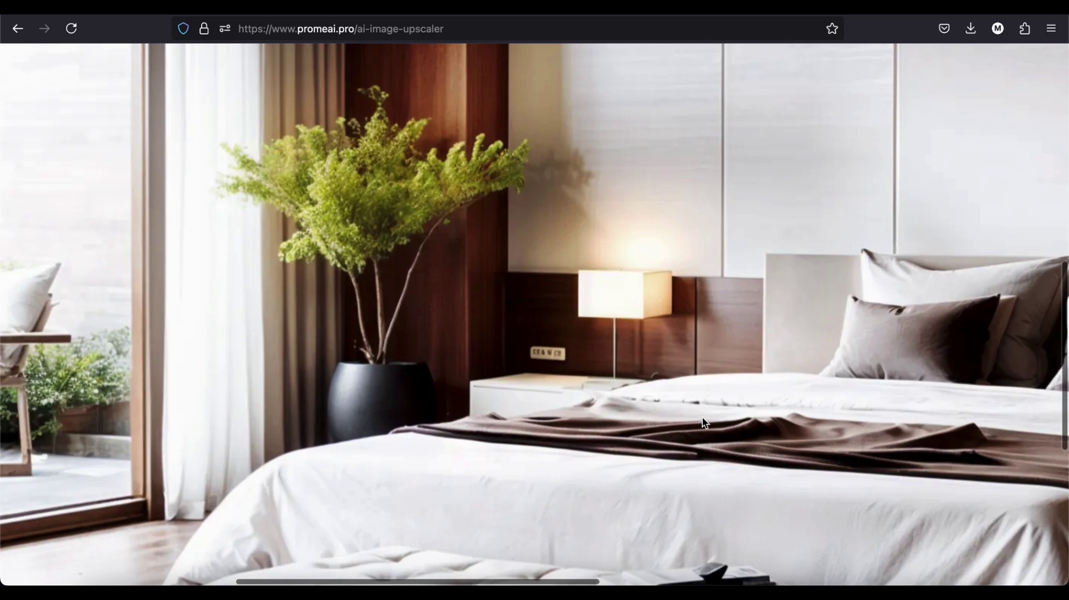
Zoom back out, switch to the dark bedroom render, and pan across it
left_click(704, 423)
key("Right")
left_click(480, 433)
scroll(480, 433, "left", 2)
scroll(480, 434, "left", 2)
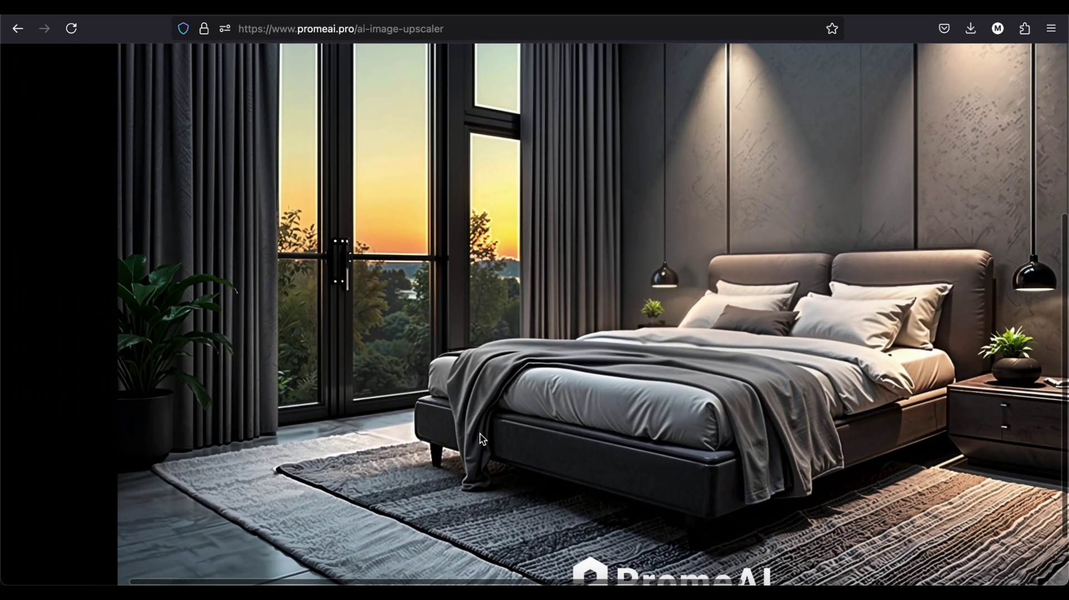
scroll(823, 483, "right", 1)
scroll(823, 483, "right", 3)
scroll(823, 482, "right", 2)
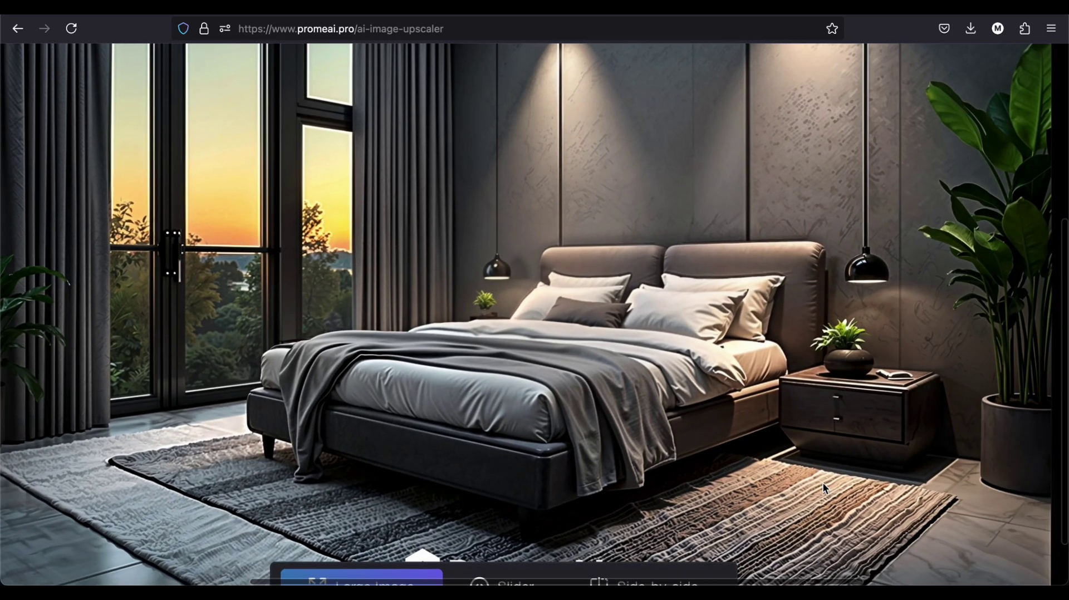
scroll(824, 487, "right", 2)
scroll(824, 488, "right", 1)
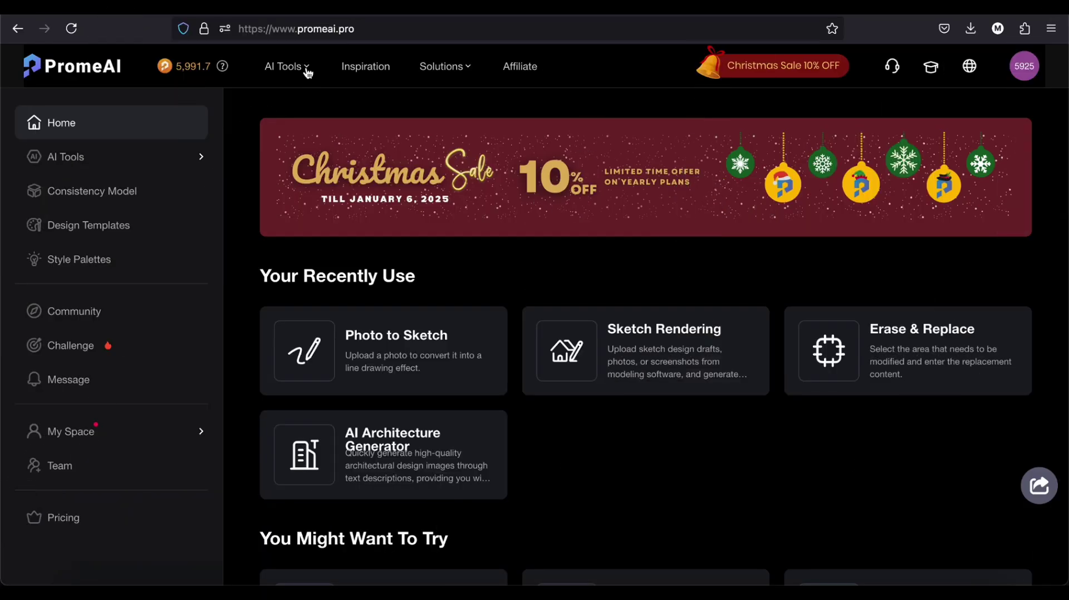
Open Outpainting's generation history and view the expanded bedroom variants full-size
left_click(308, 73)
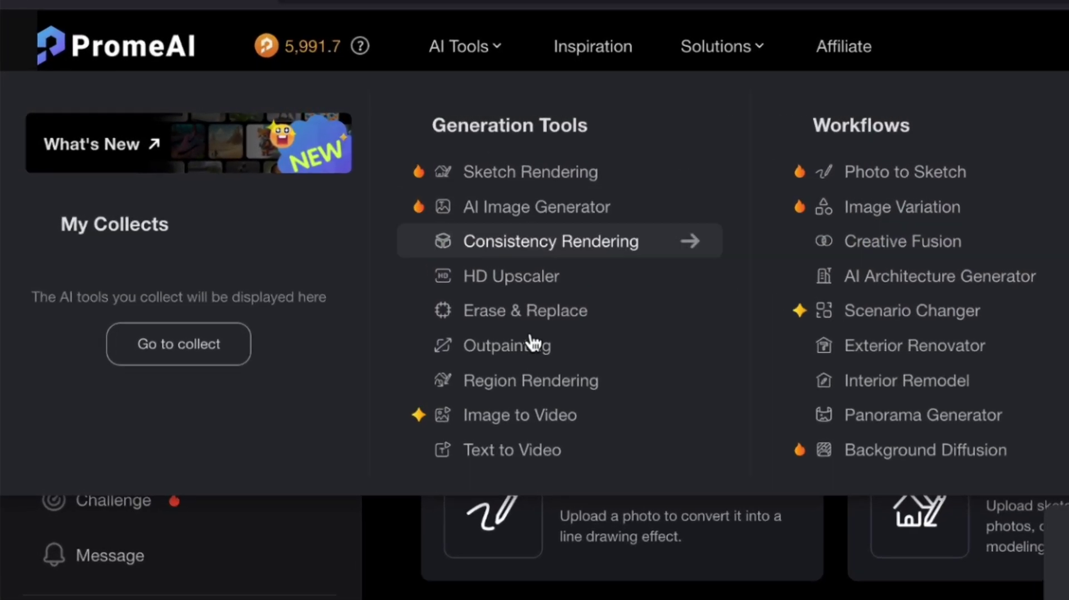
left_click(635, 346)
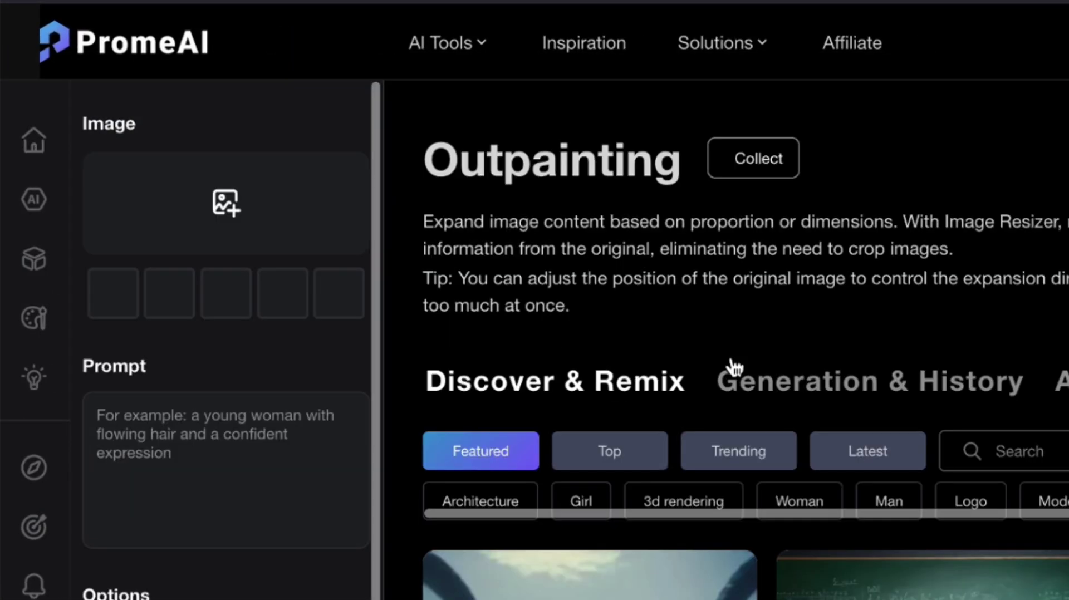
left_click(735, 367)
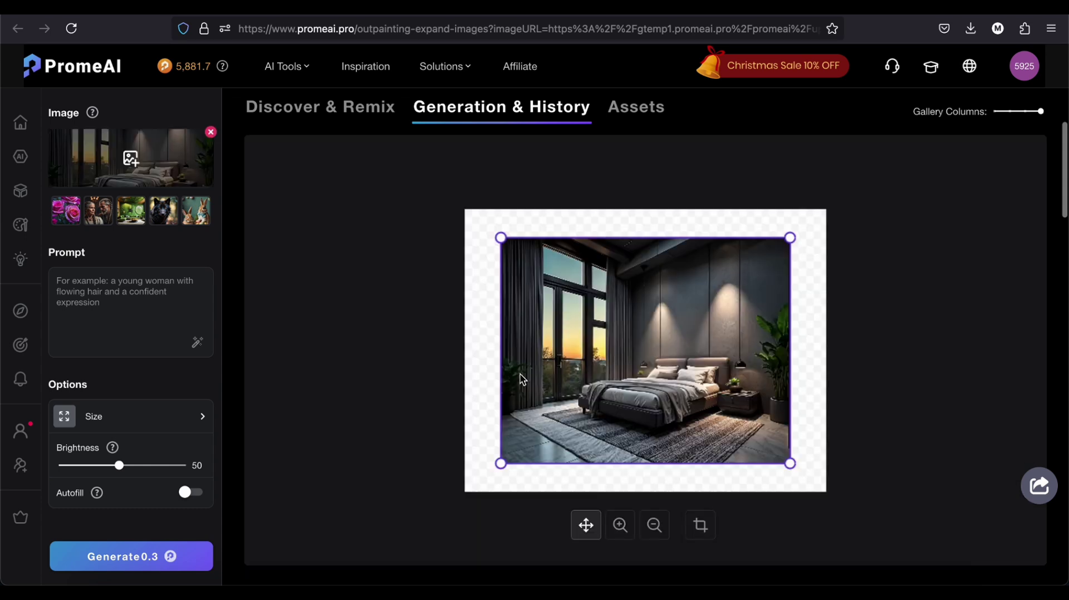
left_click(522, 379)
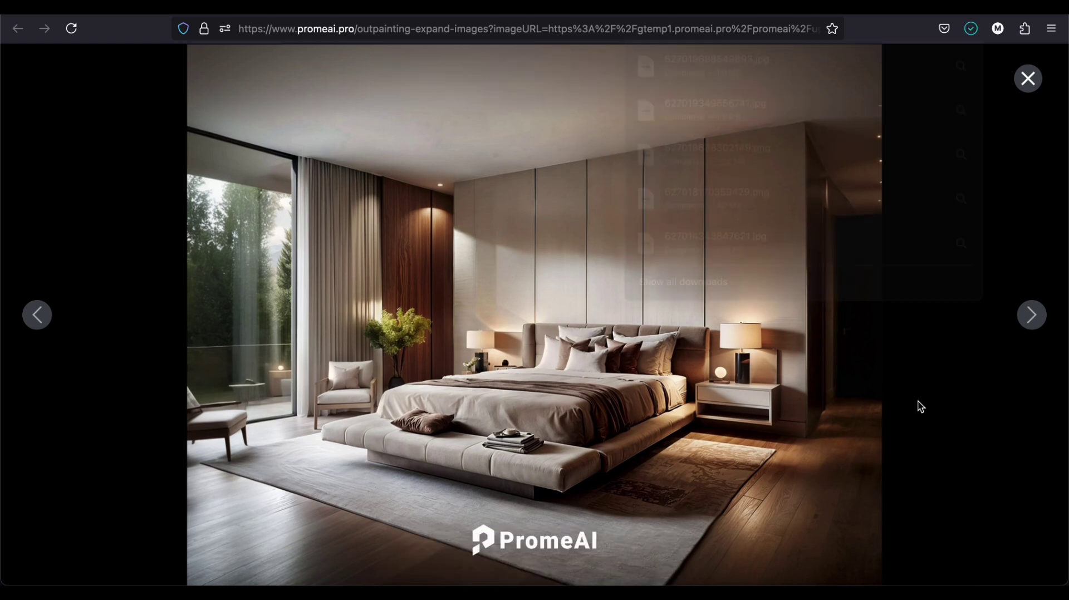
left_click(1041, 320)
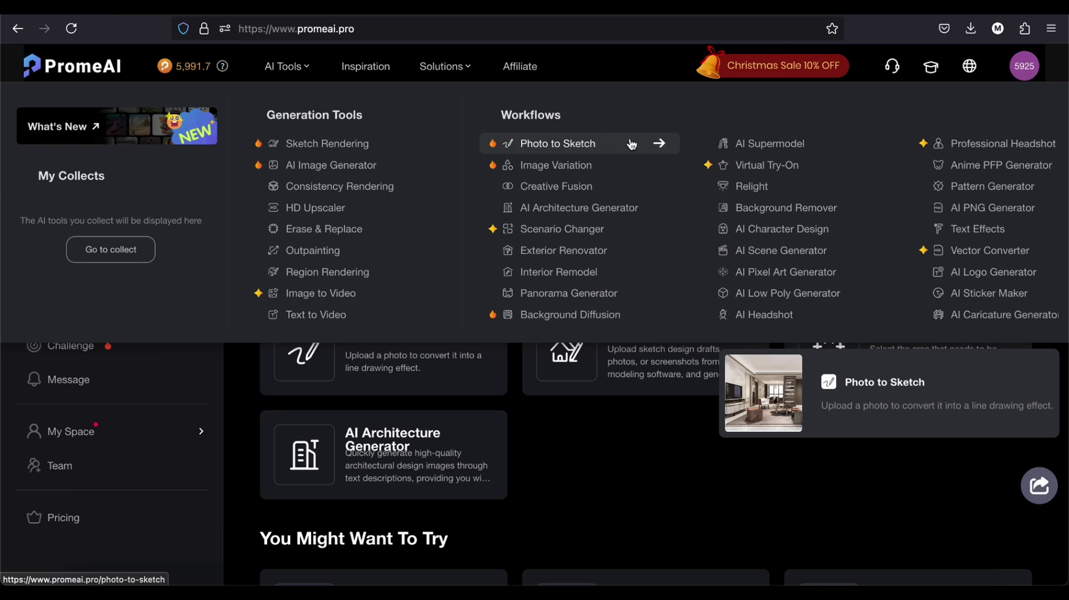
Generate line-drawing sketches of the bedroom photo using a design sketch style in Photo to Sketch
left_click(631, 145)
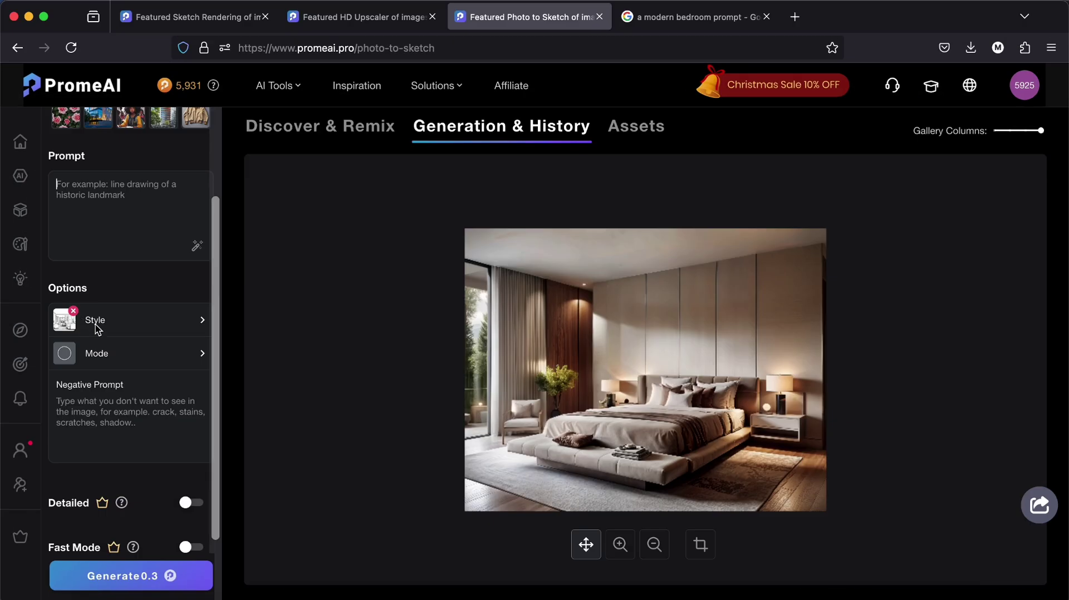
left_click(101, 322)
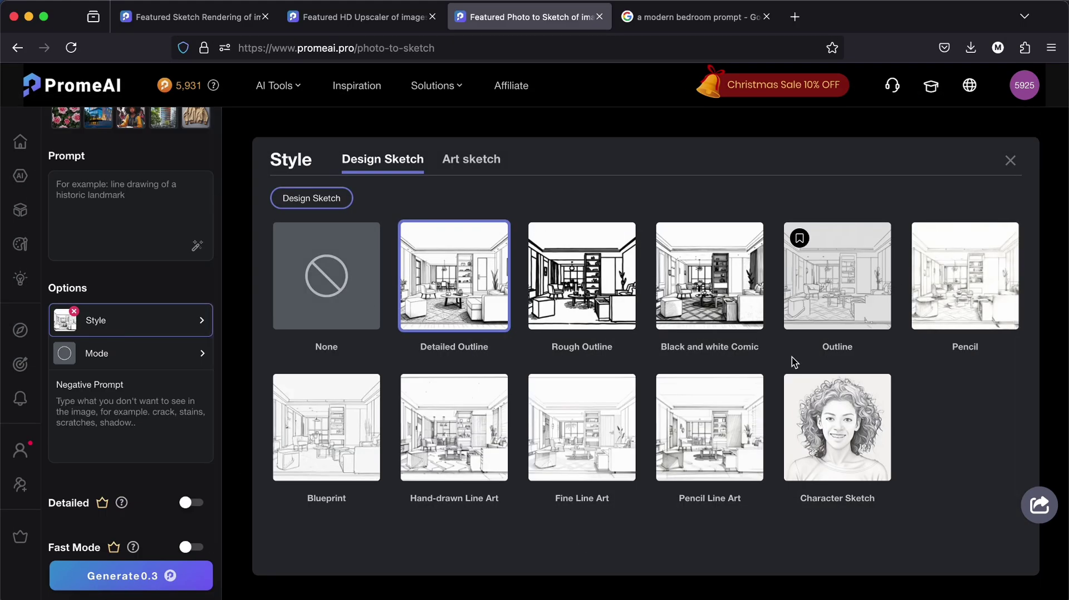
left_click(458, 167)
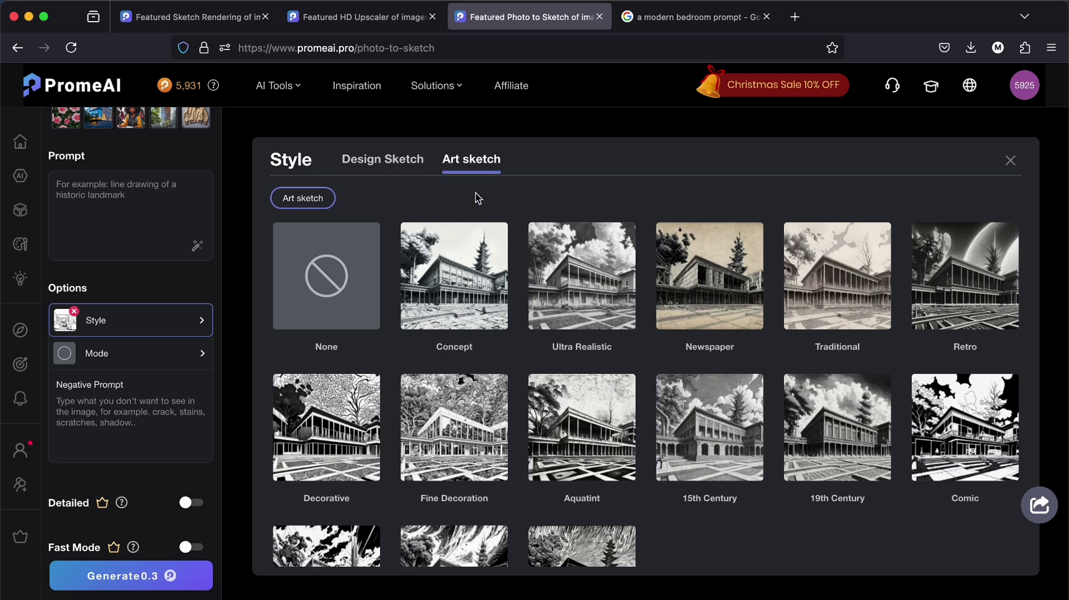
scroll(478, 198, "down", 3)
scroll(477, 278, "up", 3)
left_click(383, 160)
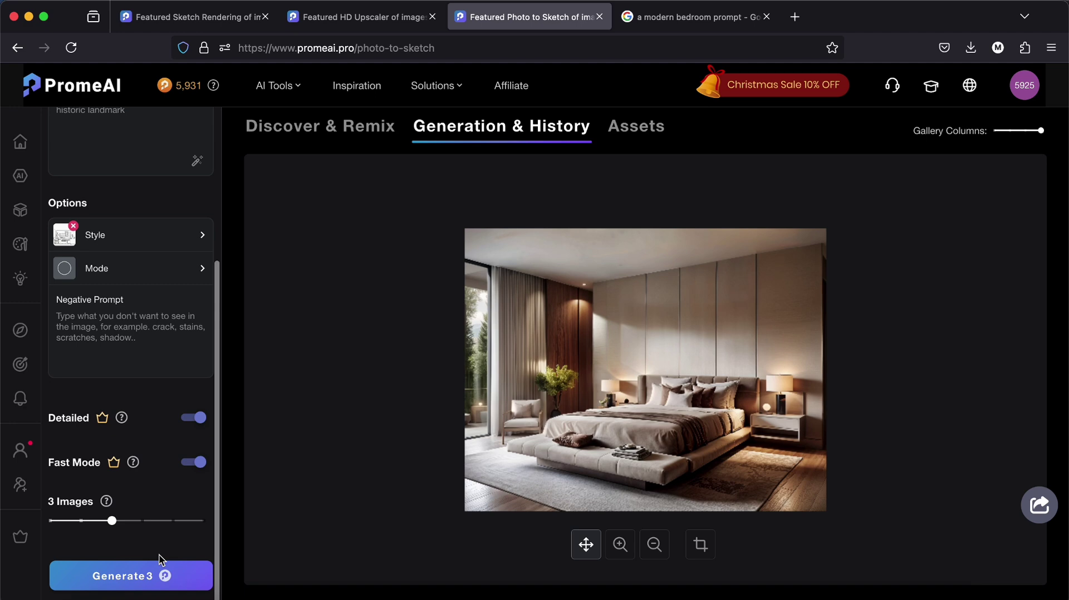
left_click(164, 575)
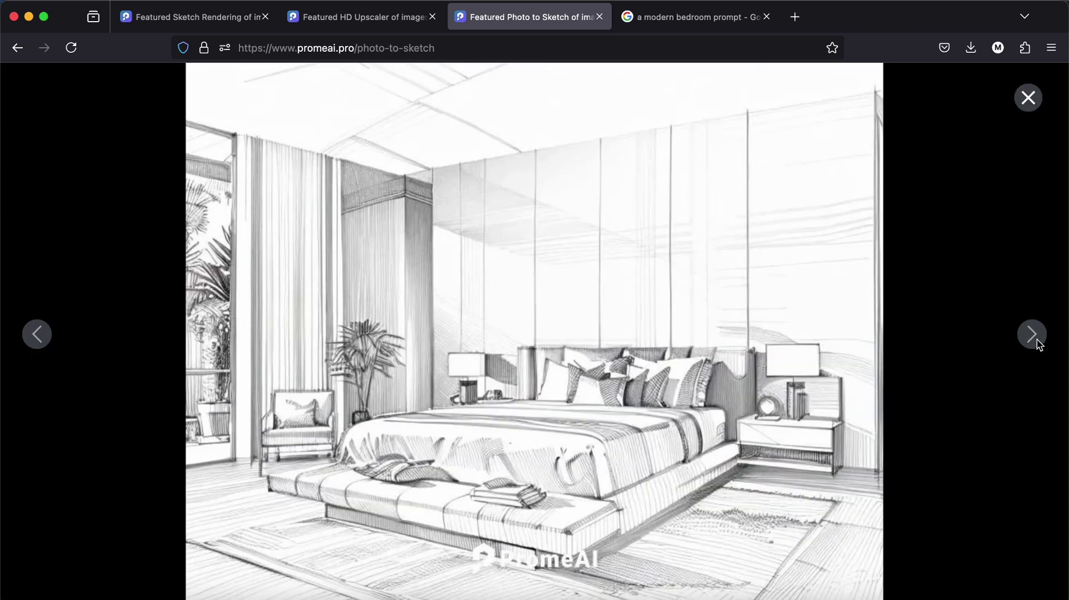
Page through the generated bedroom sketches one by one in the full-size viewer
left_click(1037, 339)
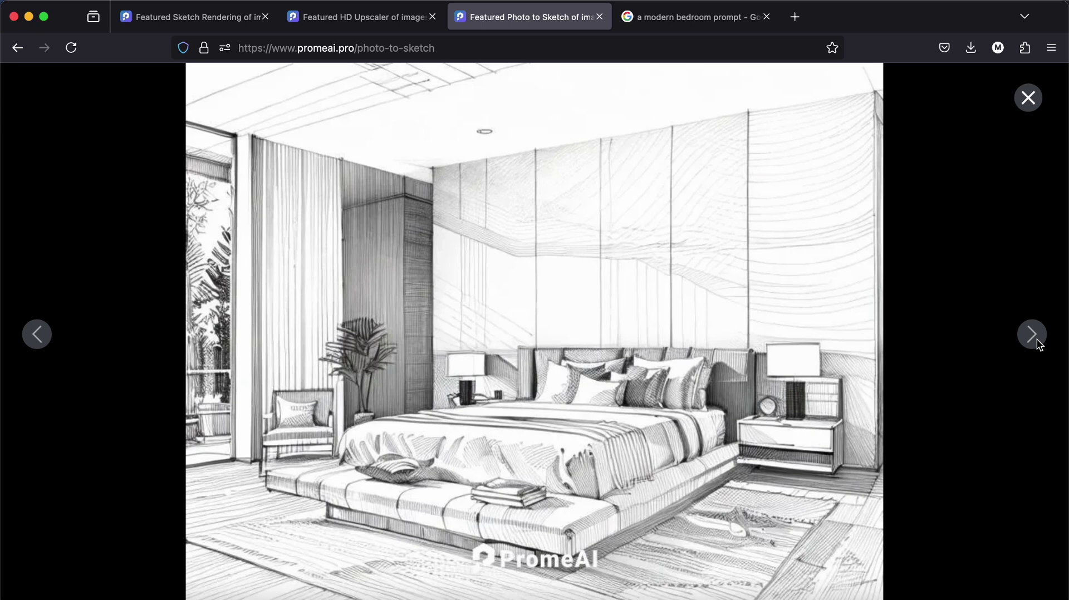
left_click(1036, 339)
left_click(1037, 339)
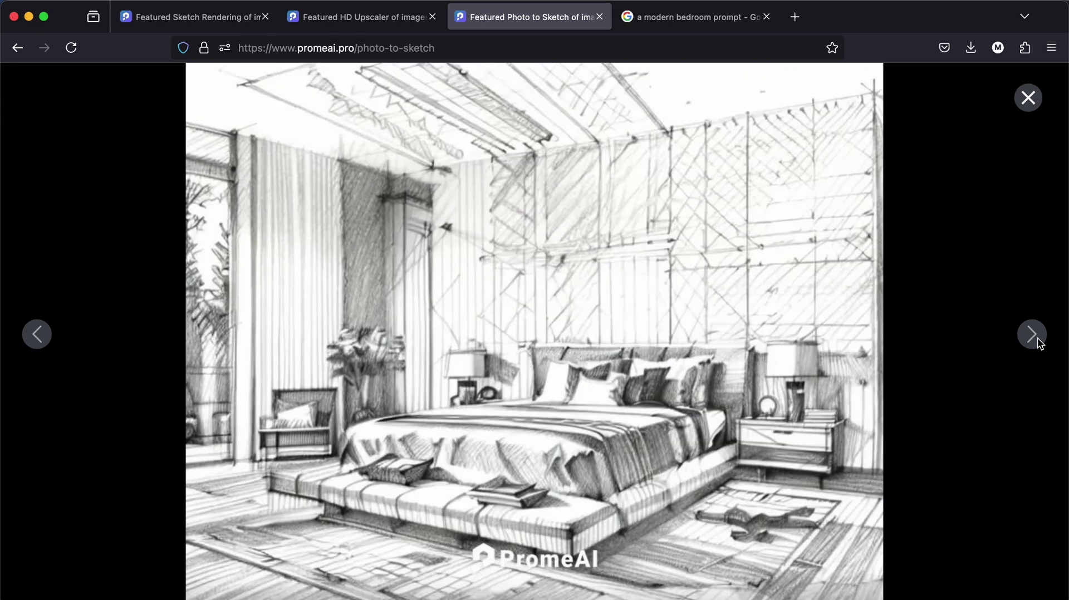
left_click(1036, 338)
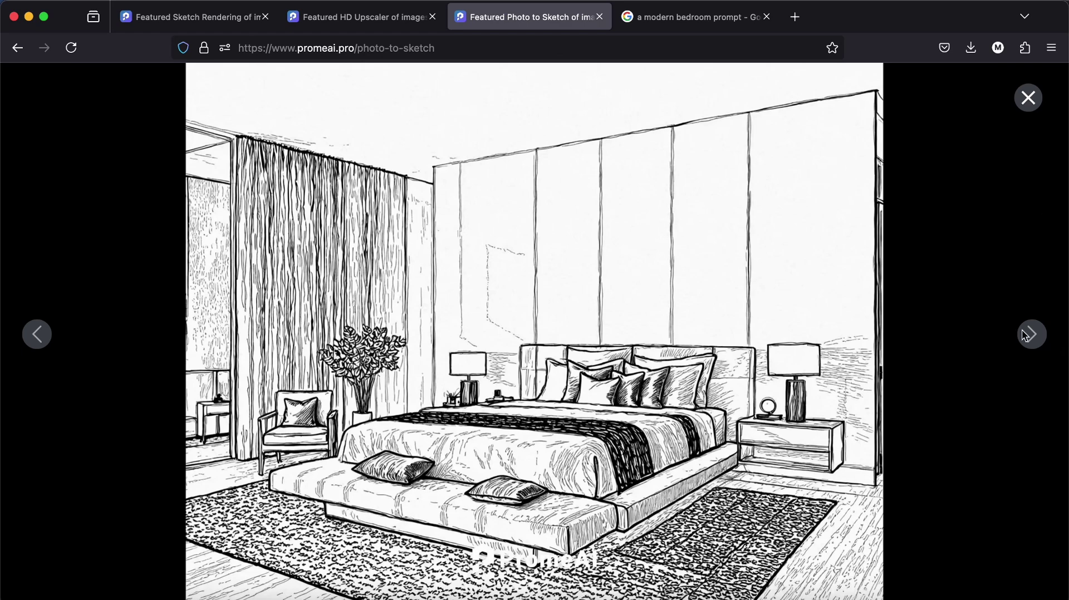
left_click(1025, 334)
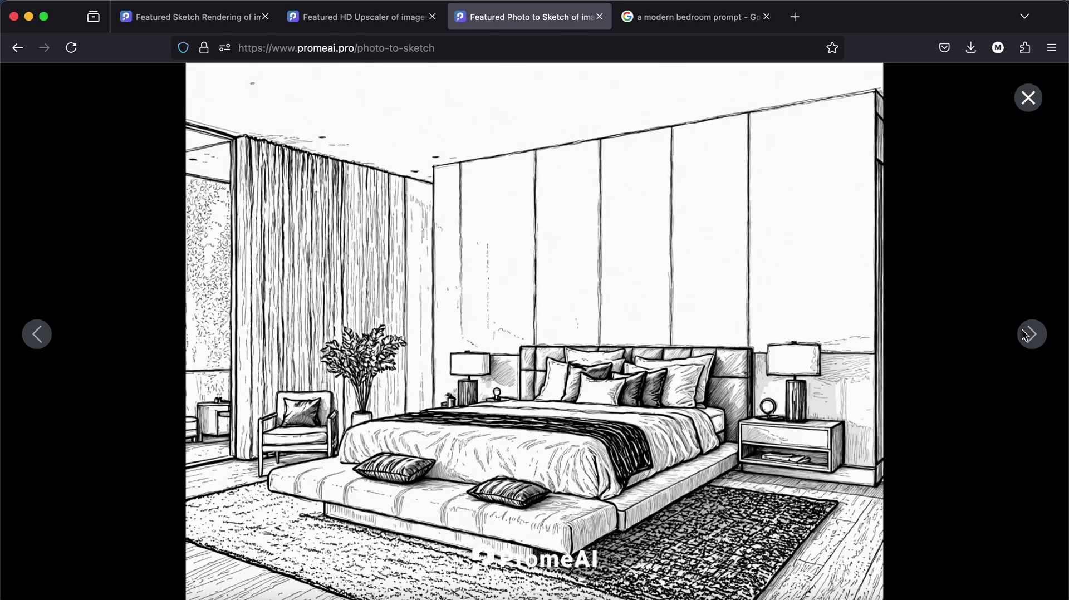
left_click(1026, 334)
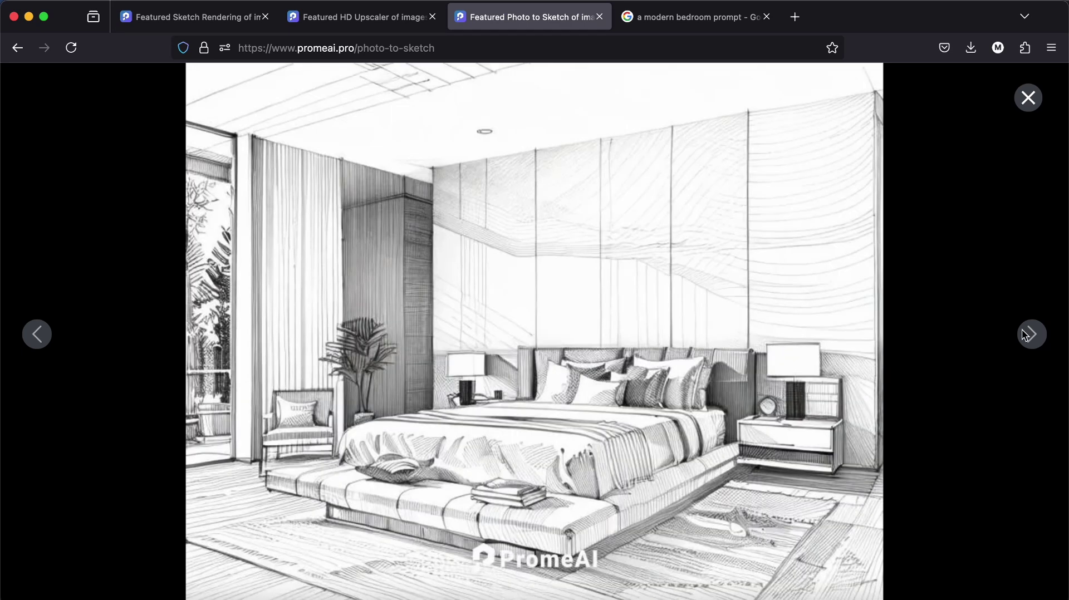
left_click(1025, 334)
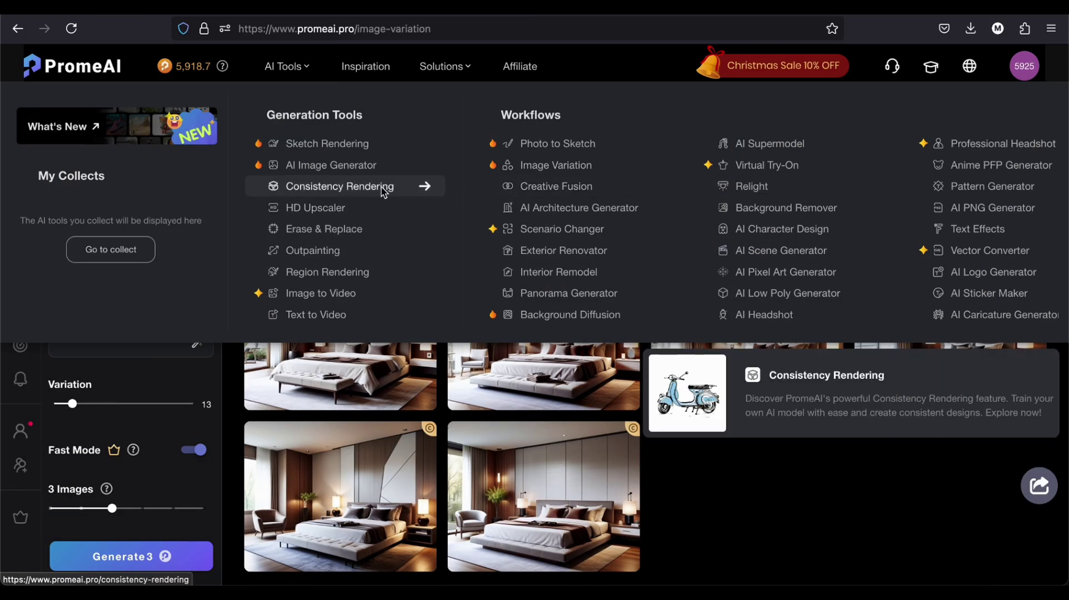
Browse the Consistency Rendering model list to find a sketching model
left_click(333, 188)
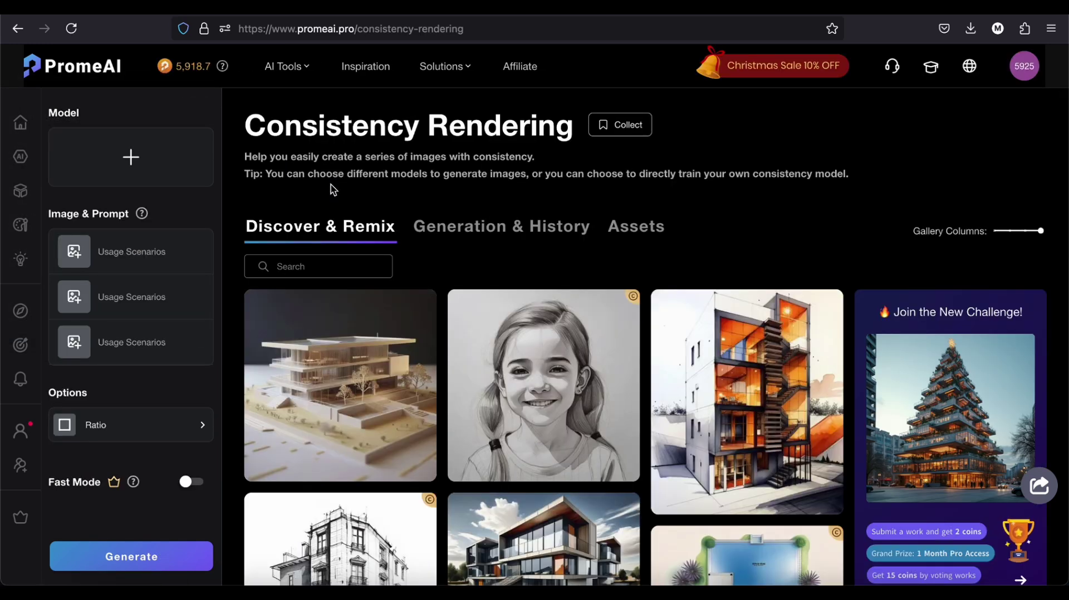
scroll(756, 361, "down", 2)
scroll(756, 362, "down", 3)
scroll(501, 347, "up", 1)
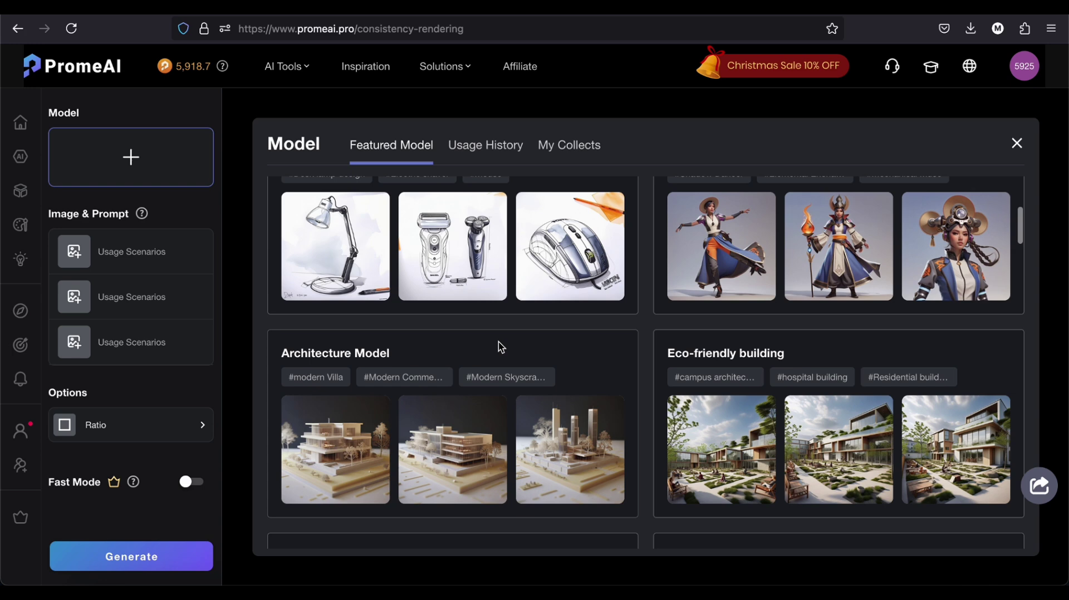
scroll(501, 347, "up", 1)
scroll(555, 292, "up", 2)
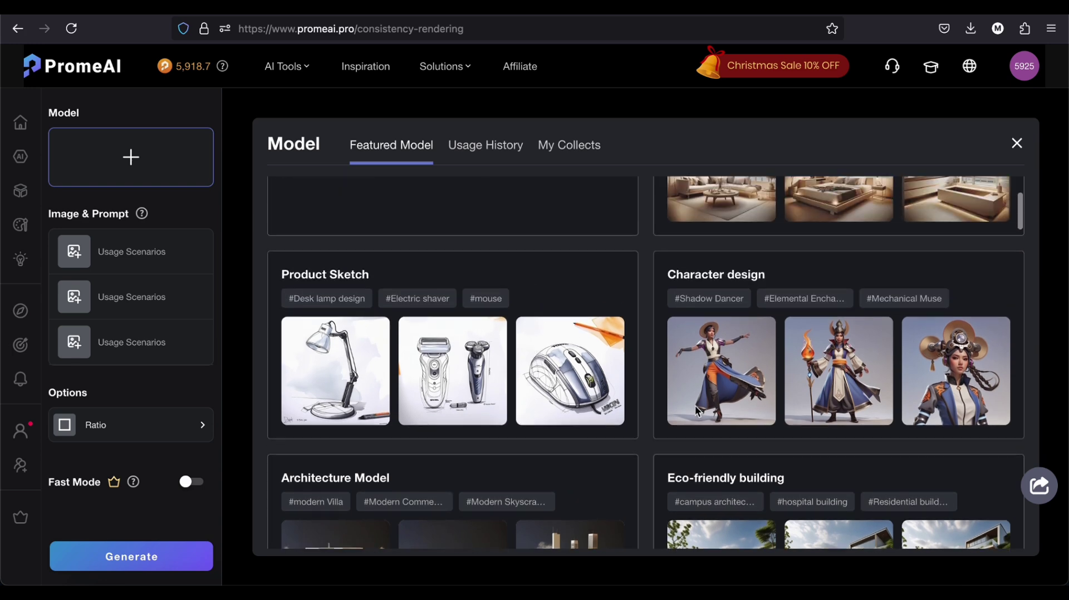
scroll(697, 412, "down", 2)
scroll(423, 334, "down", 1)
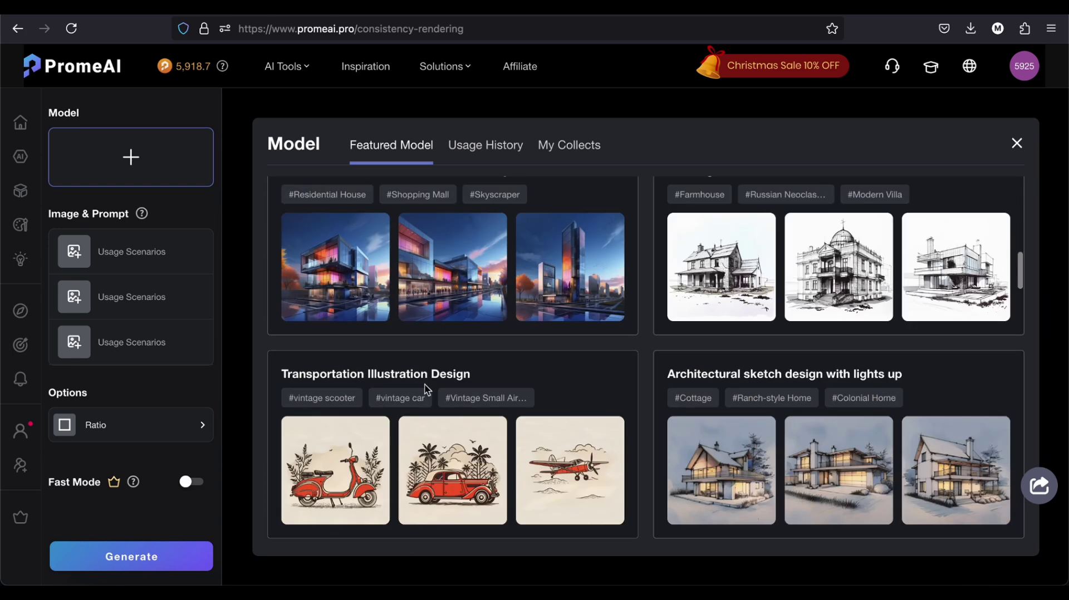
scroll(427, 390, "down", 2)
scroll(507, 442, "down", 3)
scroll(507, 442, "down", 4)
scroll(507, 442, "down", 7)
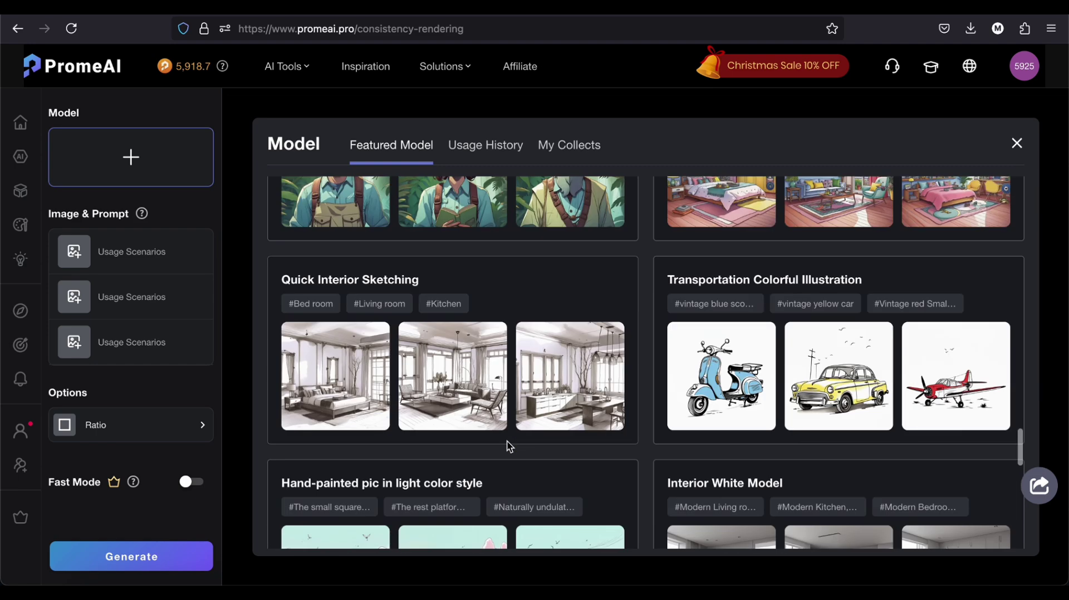
Select the Quick Interior Sketching model and generate the consistent room sketch series
left_click(453, 349)
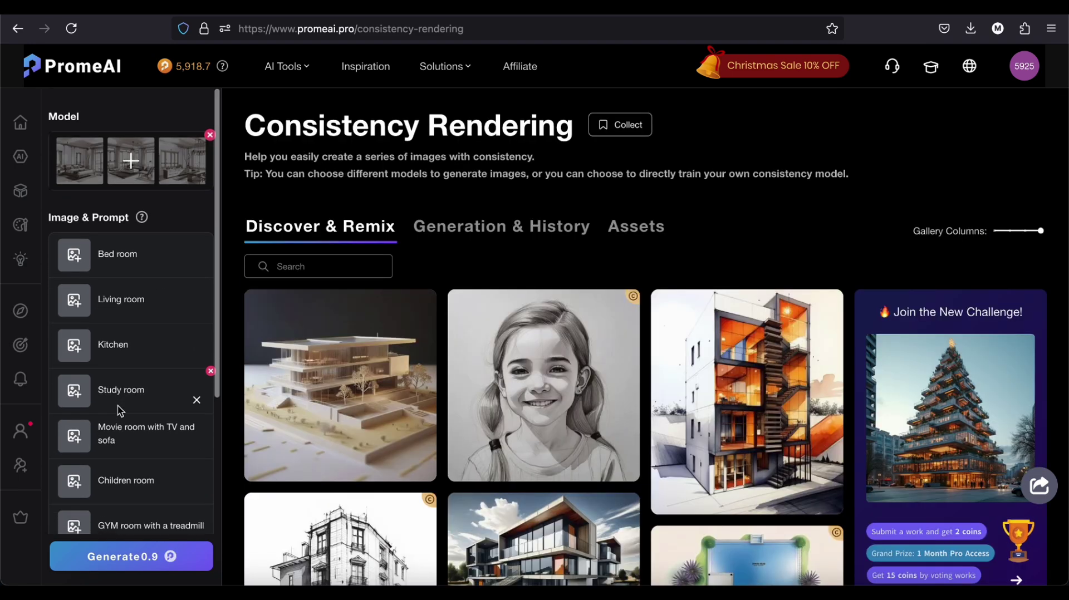
scroll(119, 410, "down", 5)
scroll(119, 411, "up", 5)
scroll(124, 443, "down", 6)
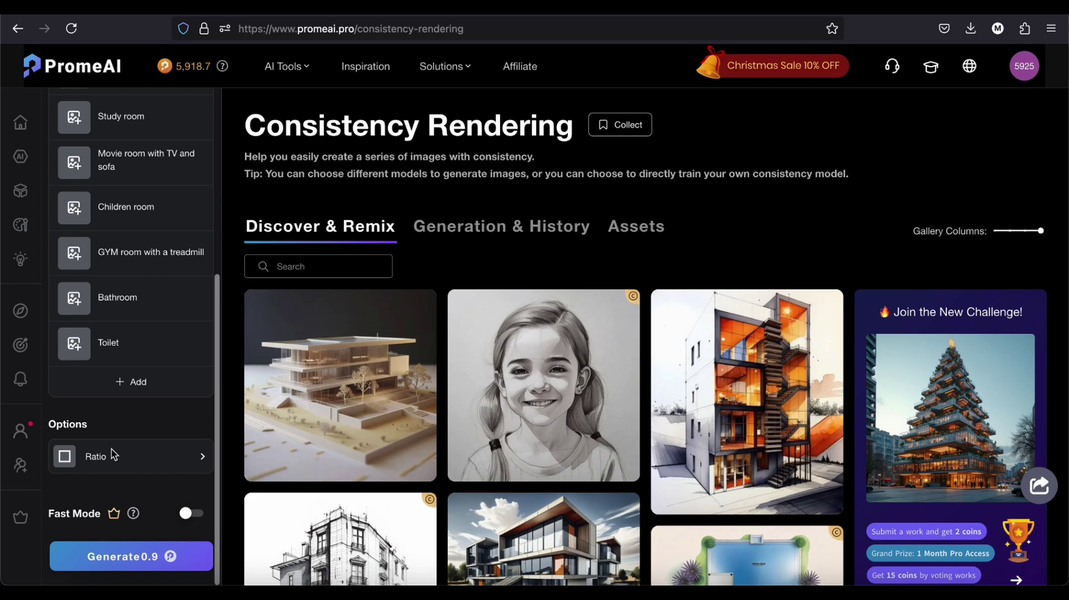
left_click(156, 556)
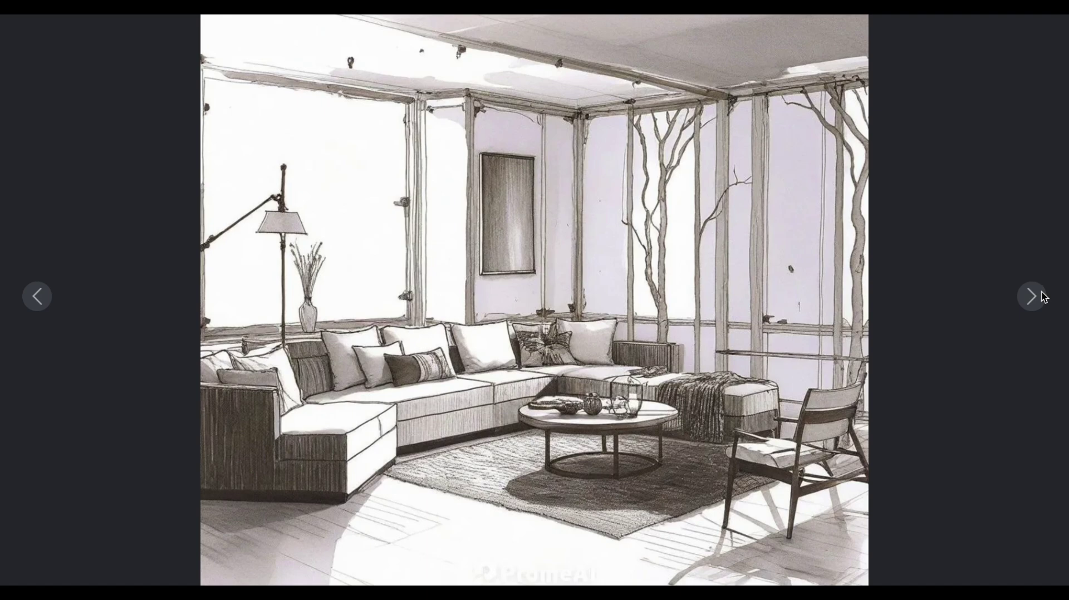
Review the matching kitchen and living-room sketches and the Bel Air multi-room example
left_click(1042, 297)
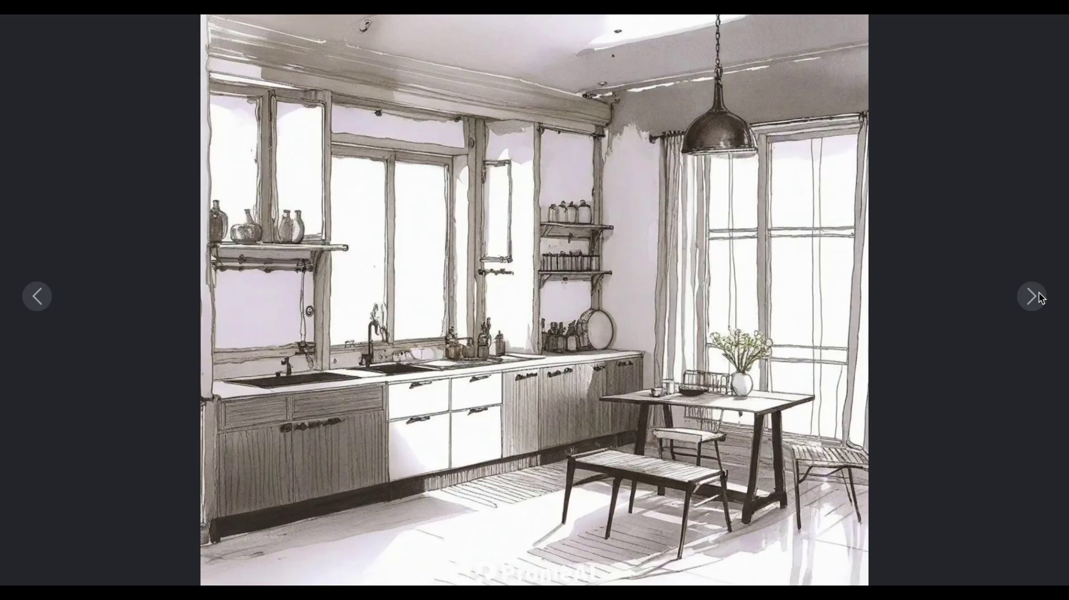
left_click(1041, 298)
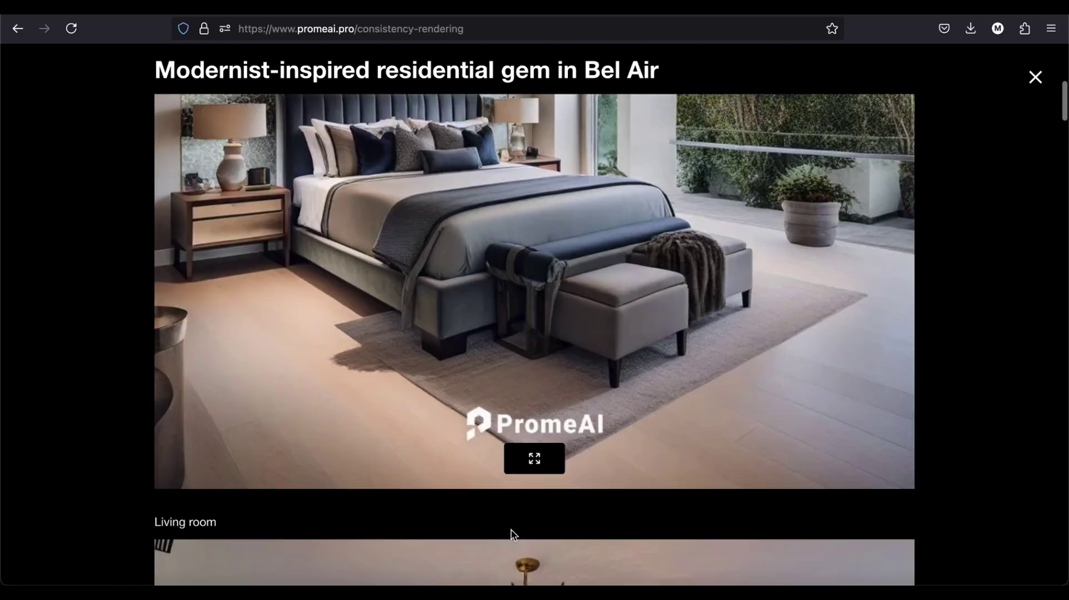
scroll(513, 534, "down", 8)
scroll(513, 534, "down", 8)
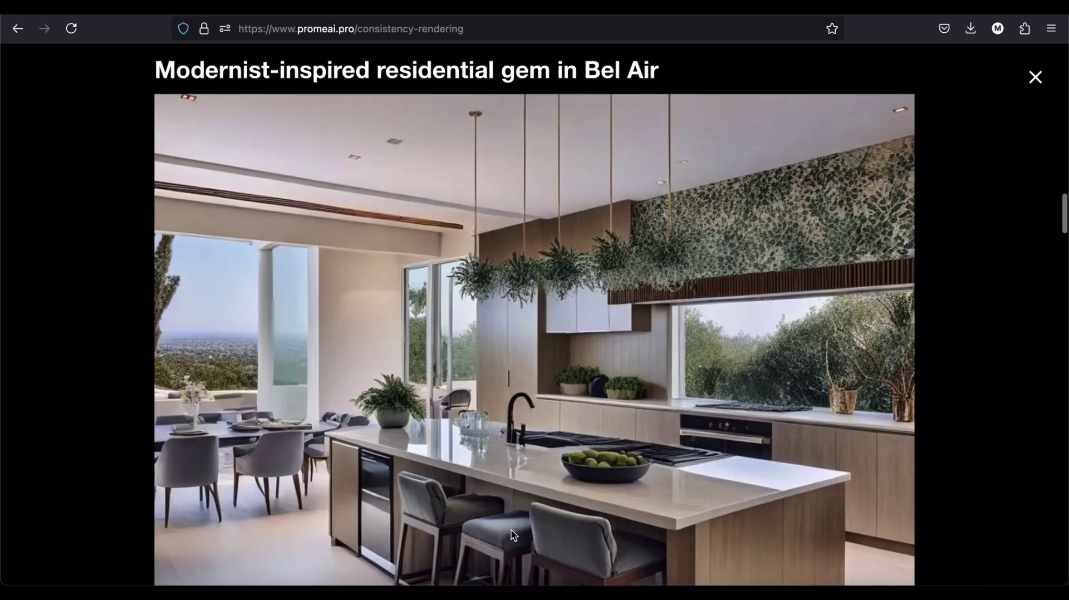
scroll(513, 534, "down", 3)
scroll(514, 534, "down", 5)
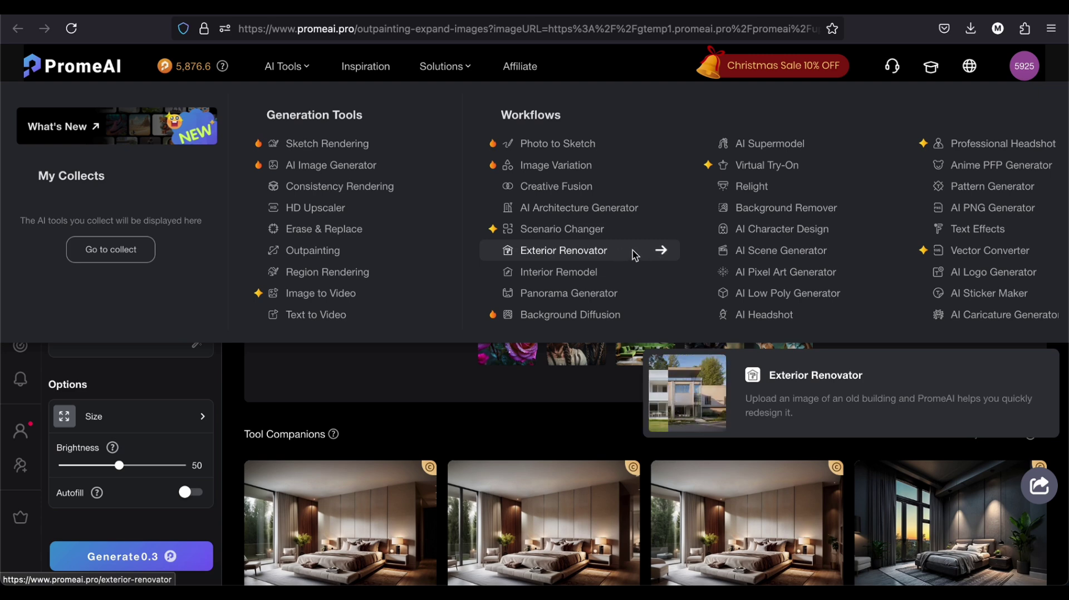
Generate Exterior Renovator redesigns of the old building and view two of them
left_click(620, 257)
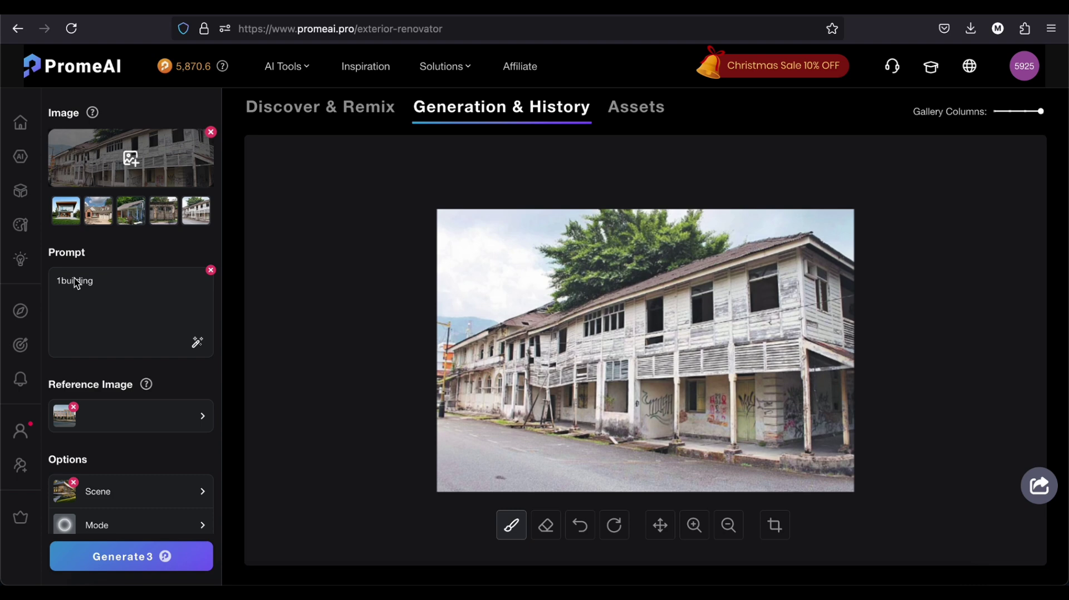
key("BackSpace")
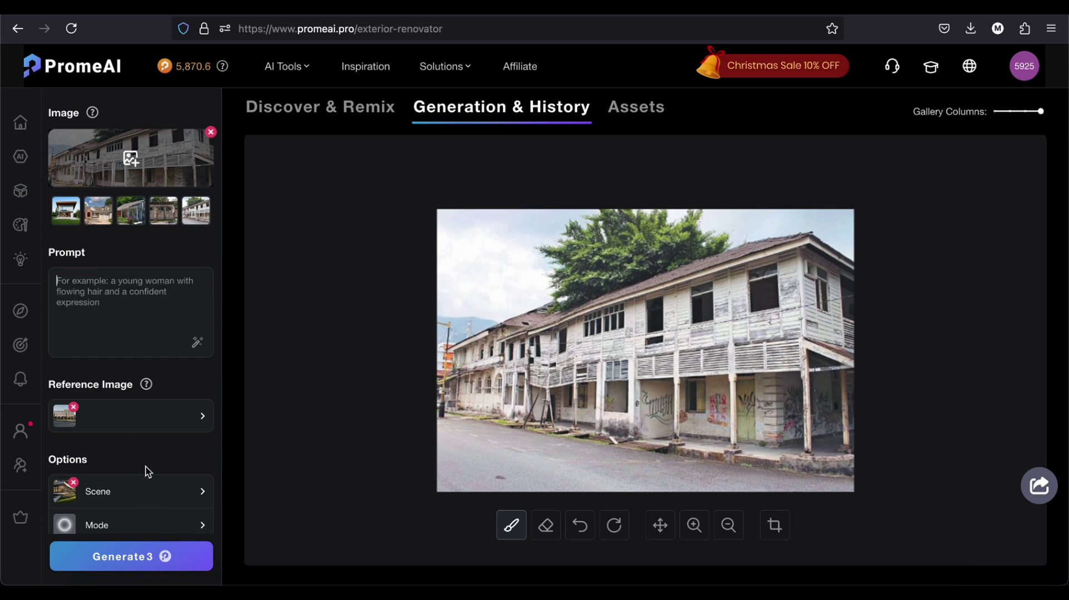
left_click(157, 556)
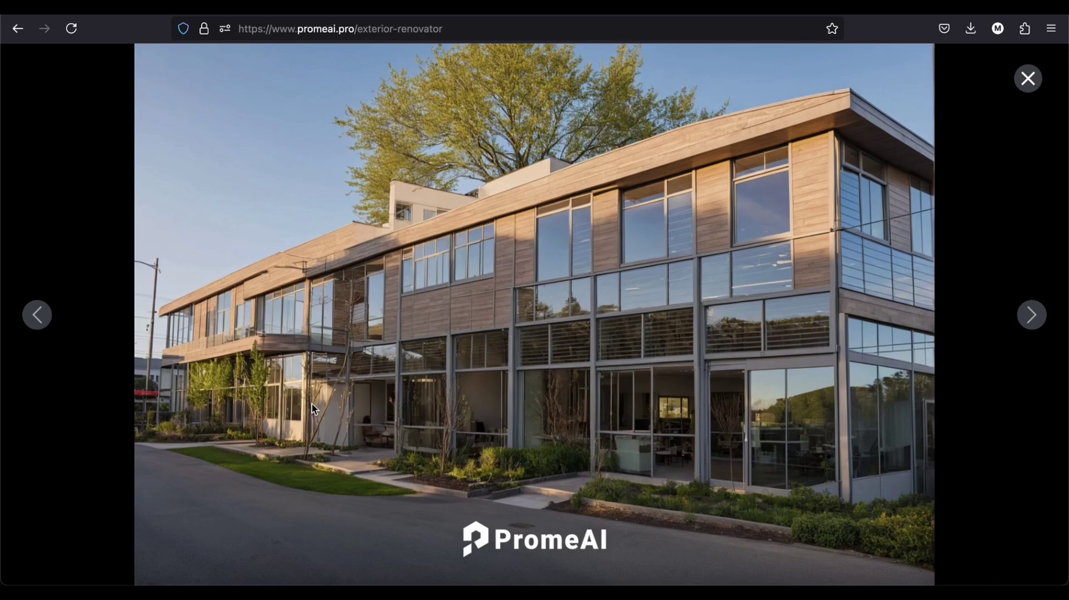
left_click(49, 309)
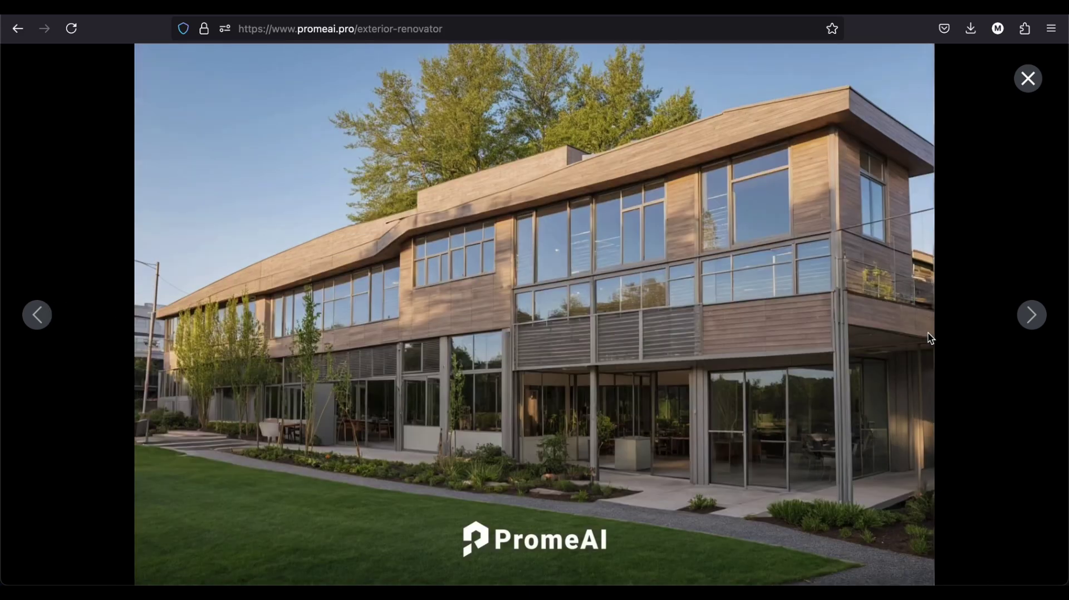
left_click(1031, 315)
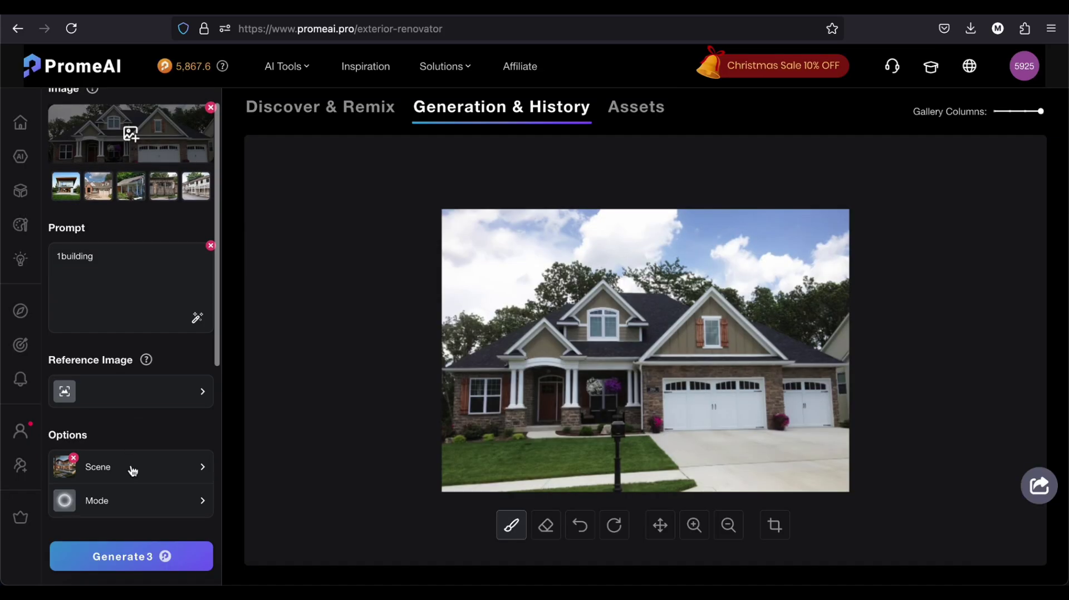
Generate renovated facades of the suburban brick house, browse them, and close the viewer
left_click(151, 553)
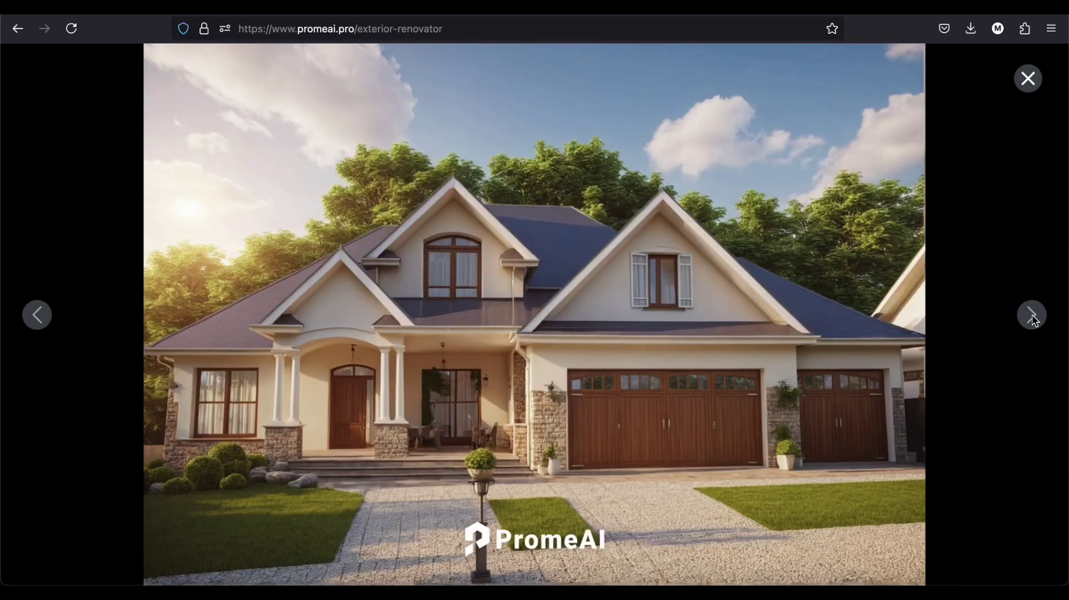
left_click(1032, 319)
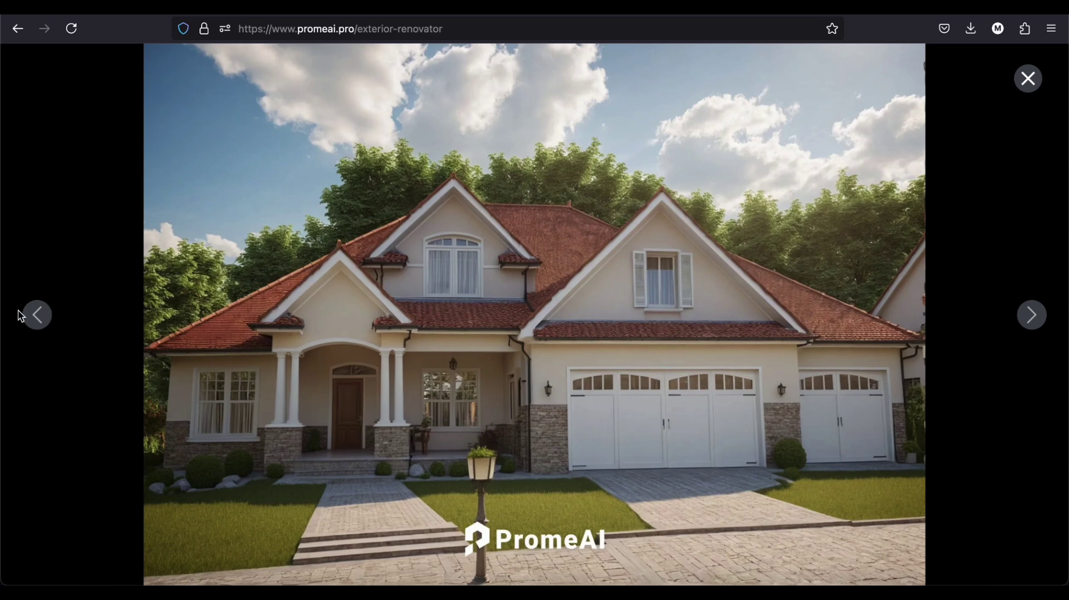
left_click(36, 319)
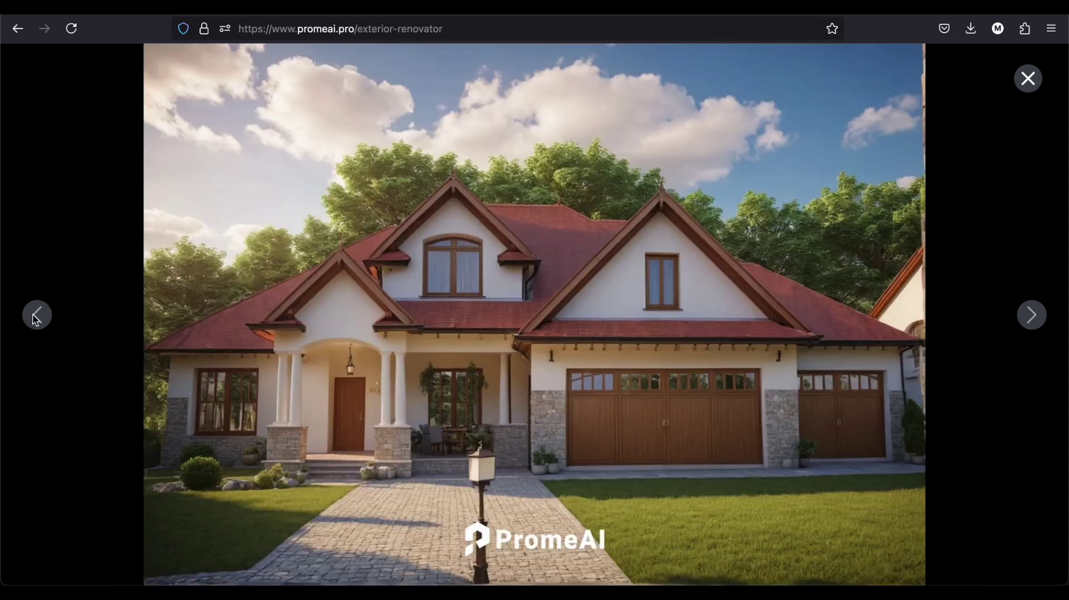
left_click(1027, 80)
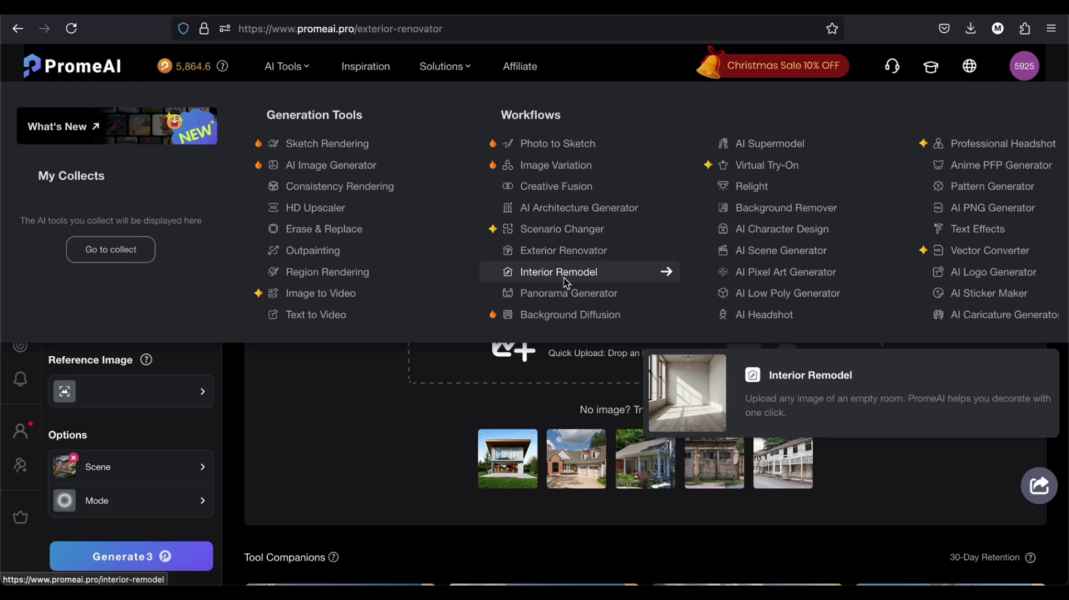
Load the empty-room example into Interior Remodel and begin the prompt 'a modern living room'
left_click(609, 281)
left_click(934, 236)
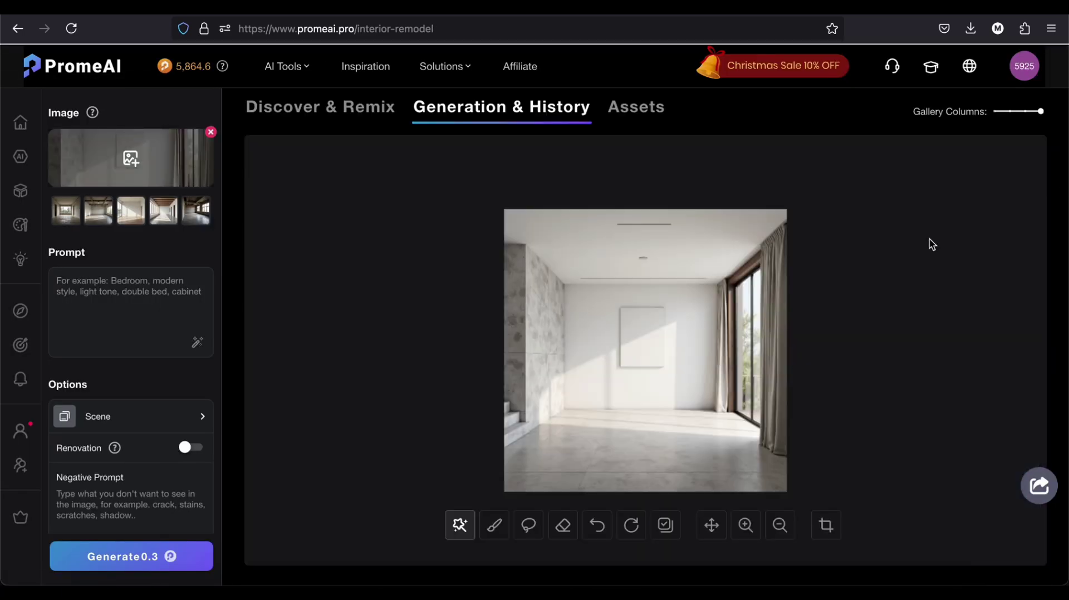
left_click(108, 296)
type("a modern living room")
Set the scene to Living Room with rug, armchair and plants in Stone Serenity style
left_click(134, 416)
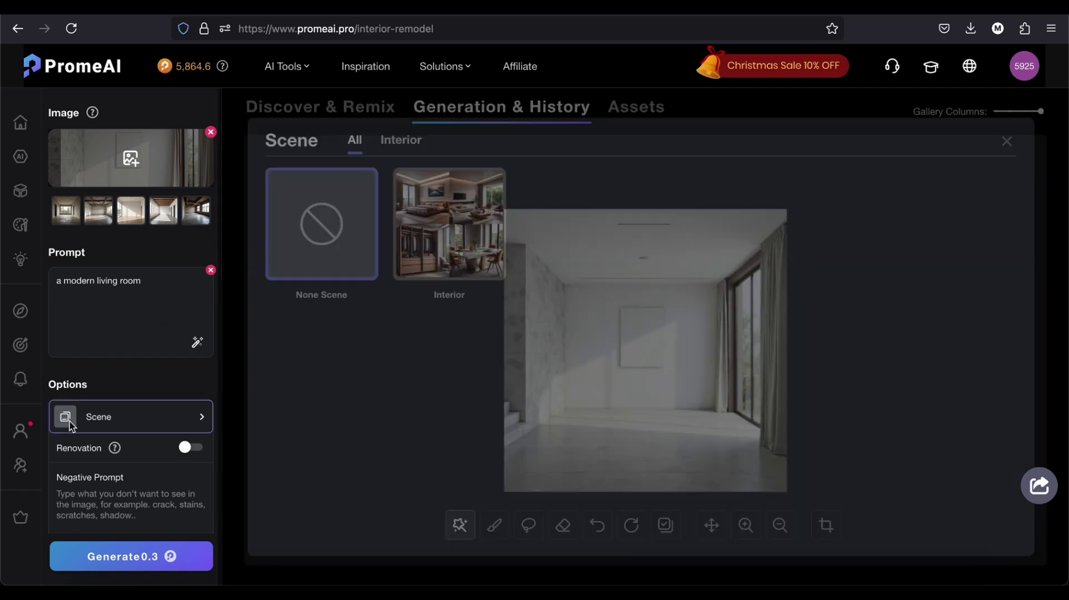
left_click(457, 250)
left_click(337, 275)
left_click(440, 179)
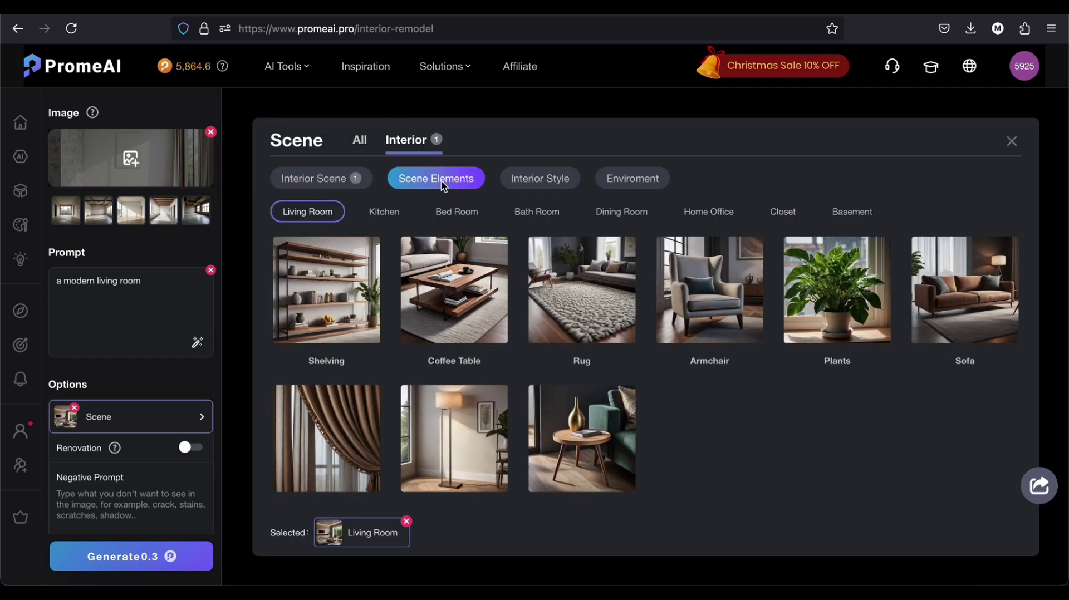
left_click(582, 290)
left_click(702, 328)
left_click(837, 290)
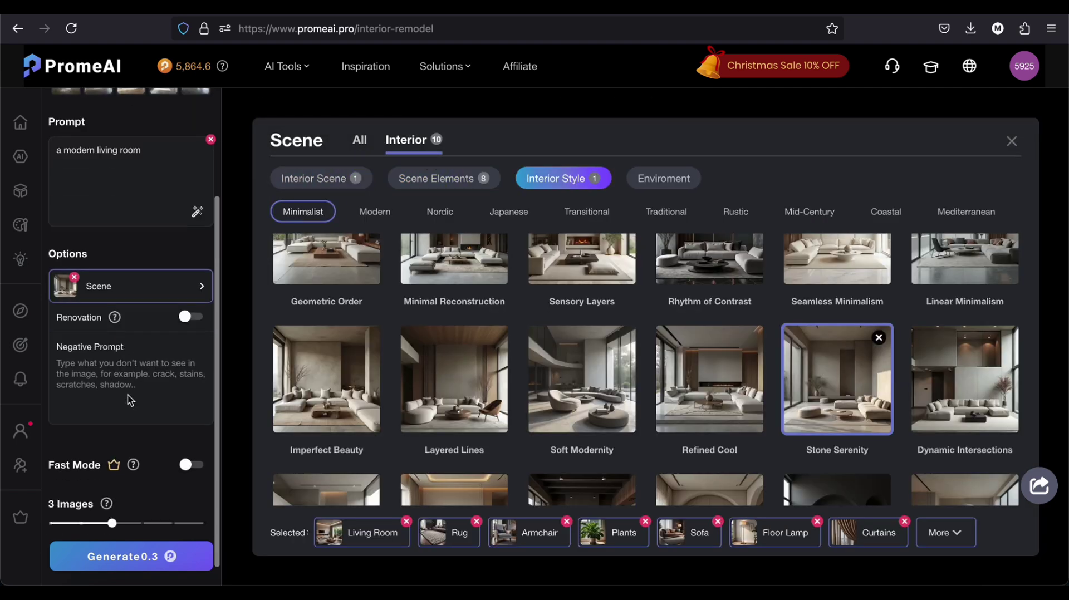
scroll(115, 313, "down", 1)
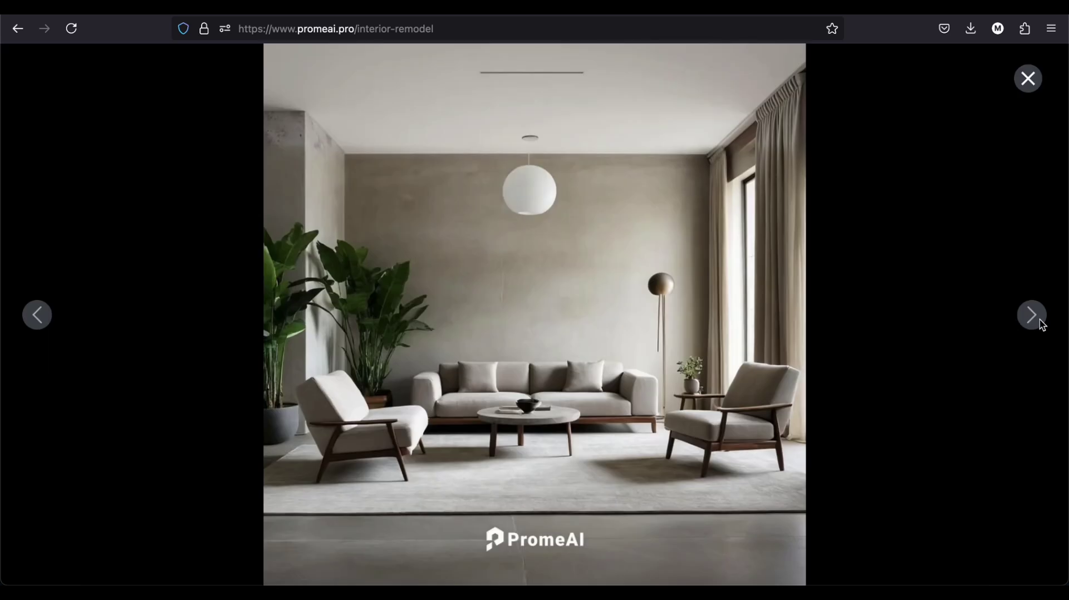
Browse the minimalist living-room results, then move to the Scenario Changer tool
left_click(1043, 325)
left_click(1042, 326)
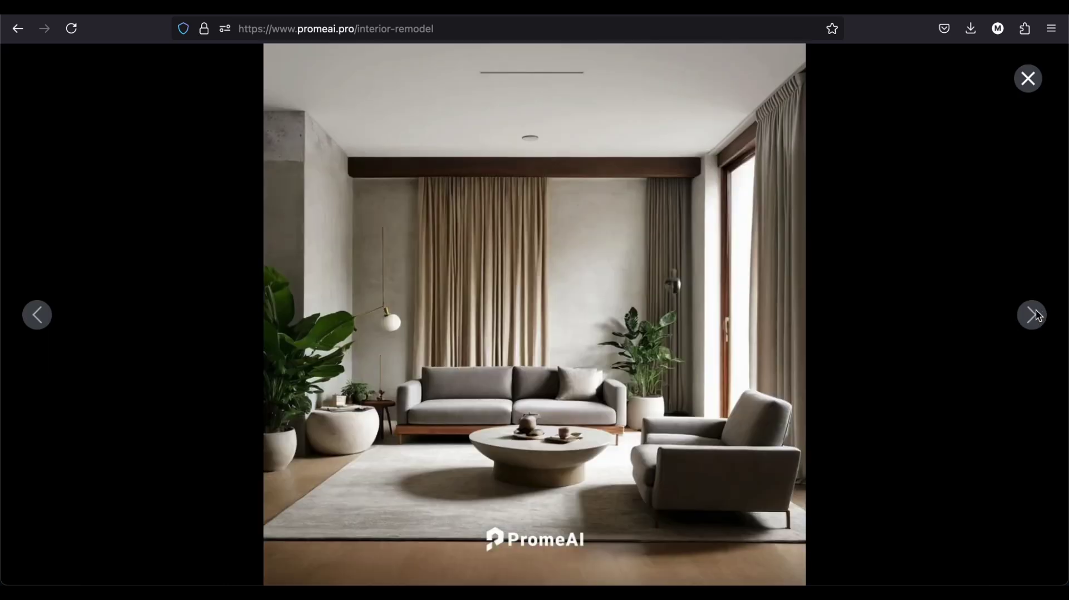
left_click(1036, 320)
left_click(1033, 329)
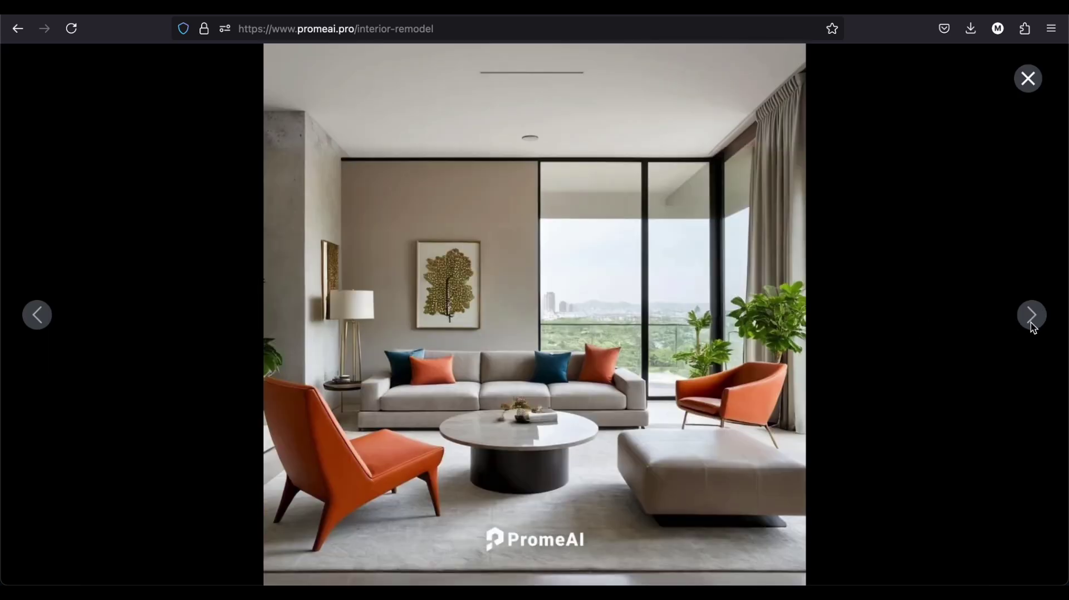
left_click(1033, 328)
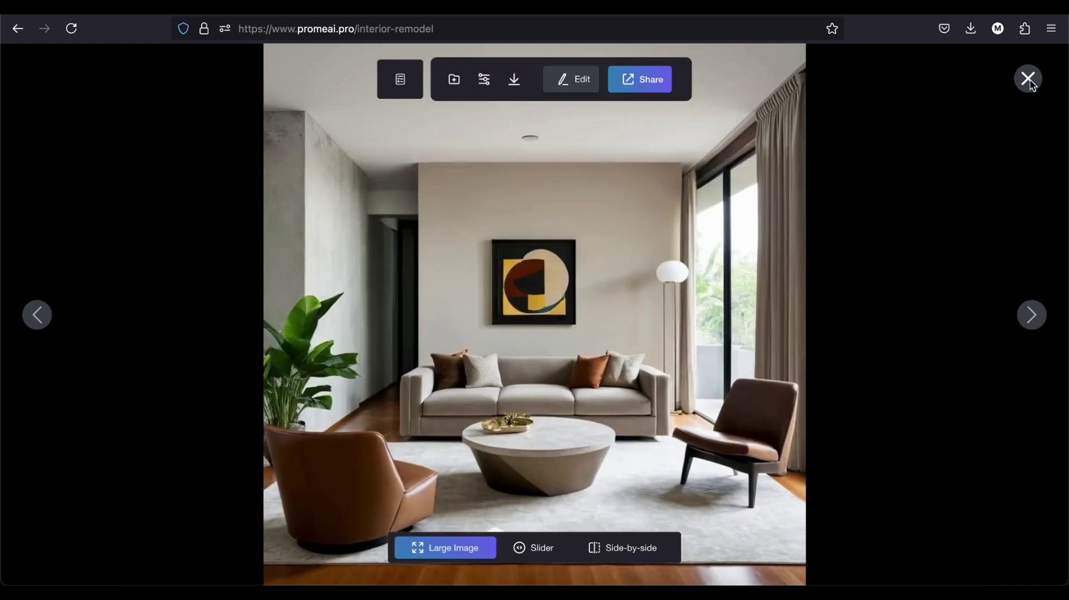
left_click(1036, 326)
left_click(1036, 328)
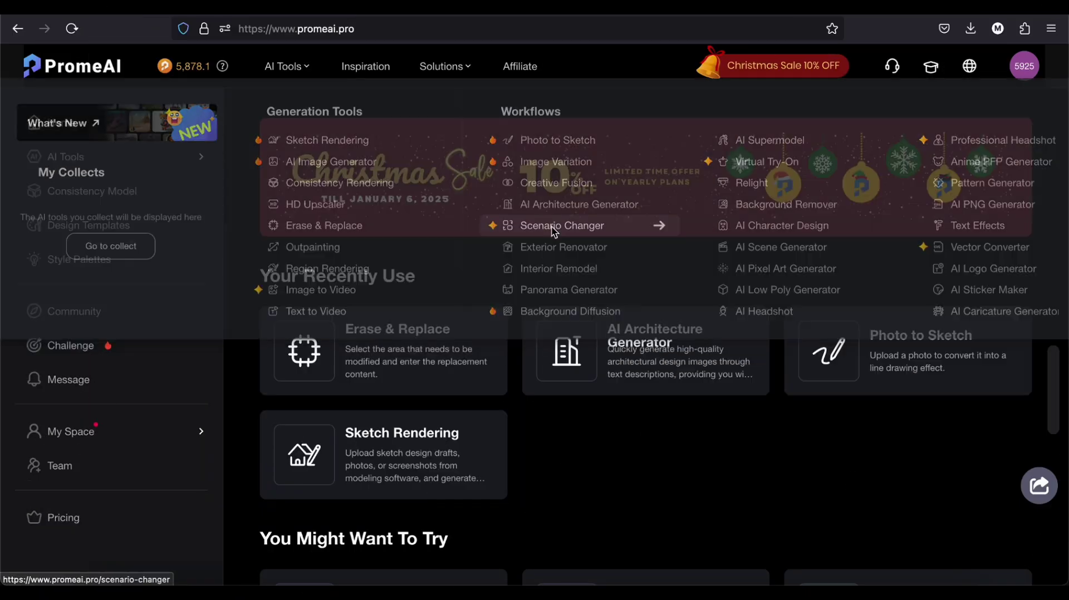
left_click(551, 228)
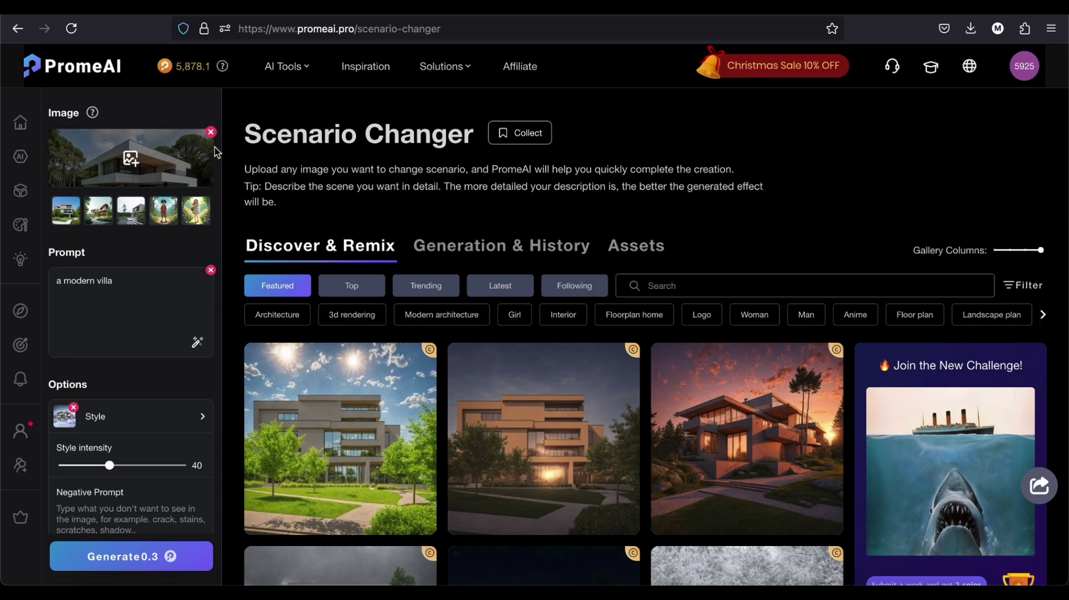
Load the modern villa sample, replace the weather style with Autumn, and generate
left_click(210, 140)
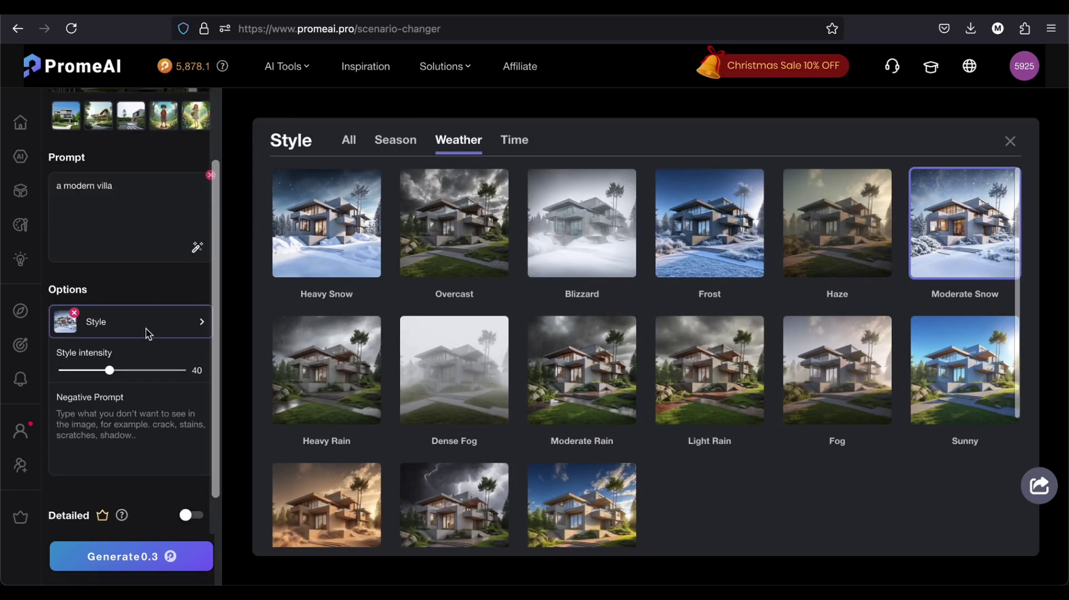
left_click(74, 313)
left_click(174, 328)
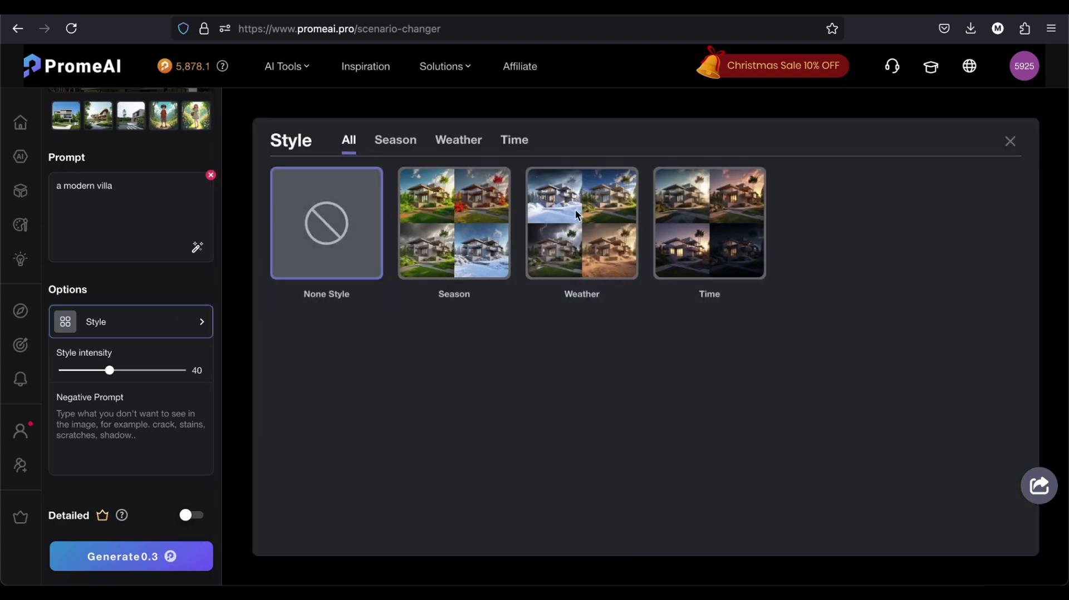
left_click(463, 271)
left_click(464, 271)
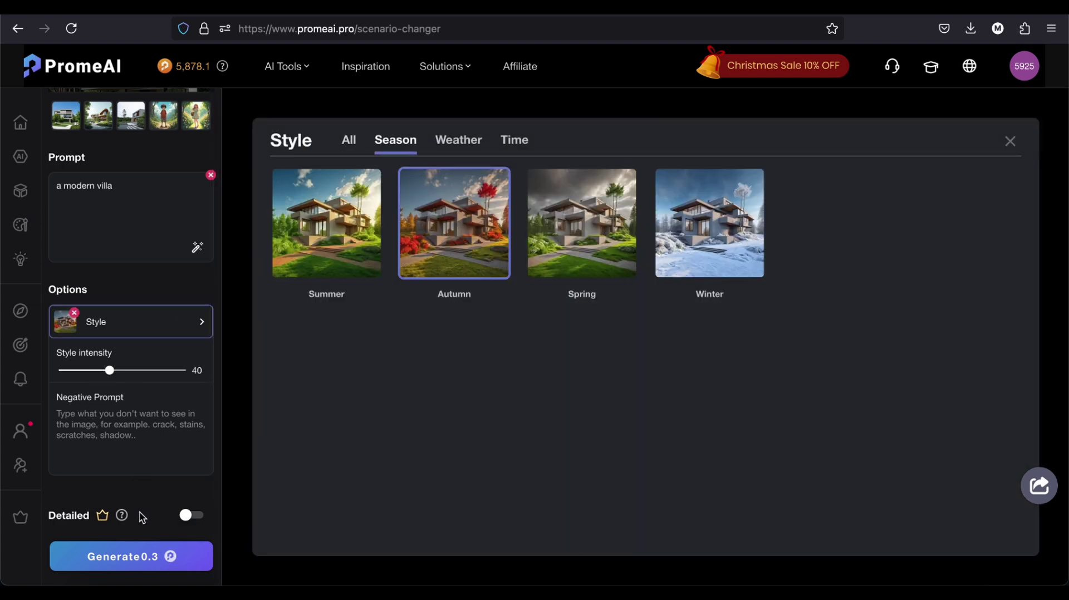
left_click(142, 563)
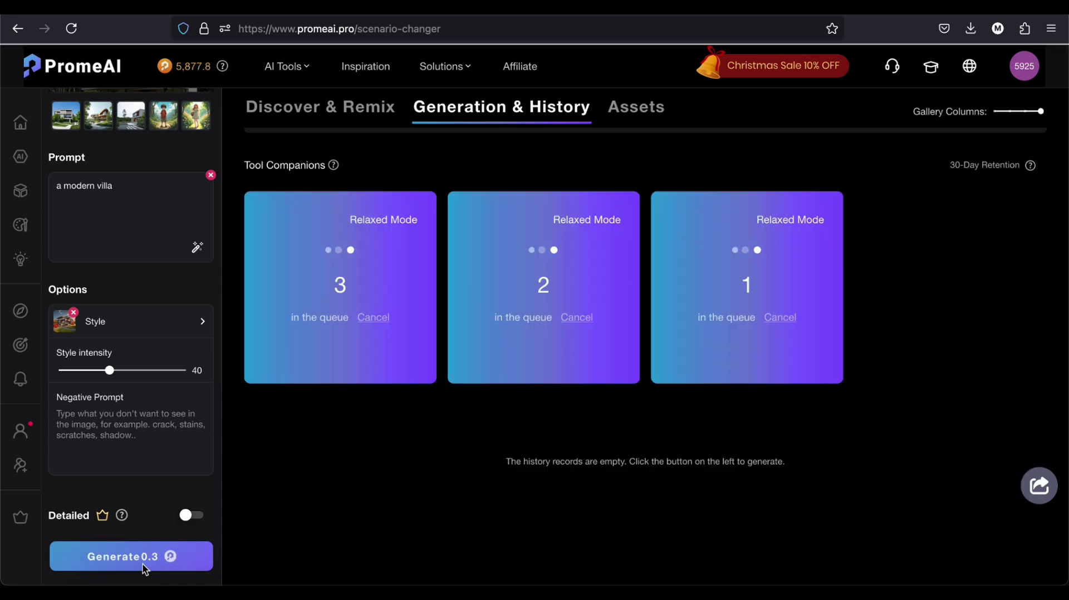
View the three autumn-foliage villa renders full-size, then close the viewer
left_click(340, 287)
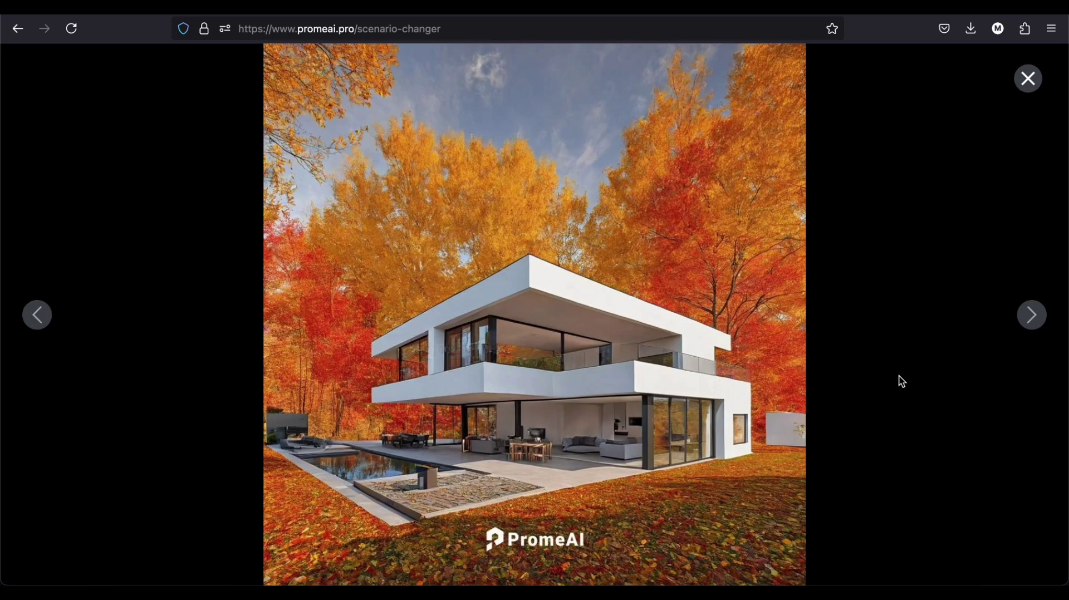
left_click(1032, 317)
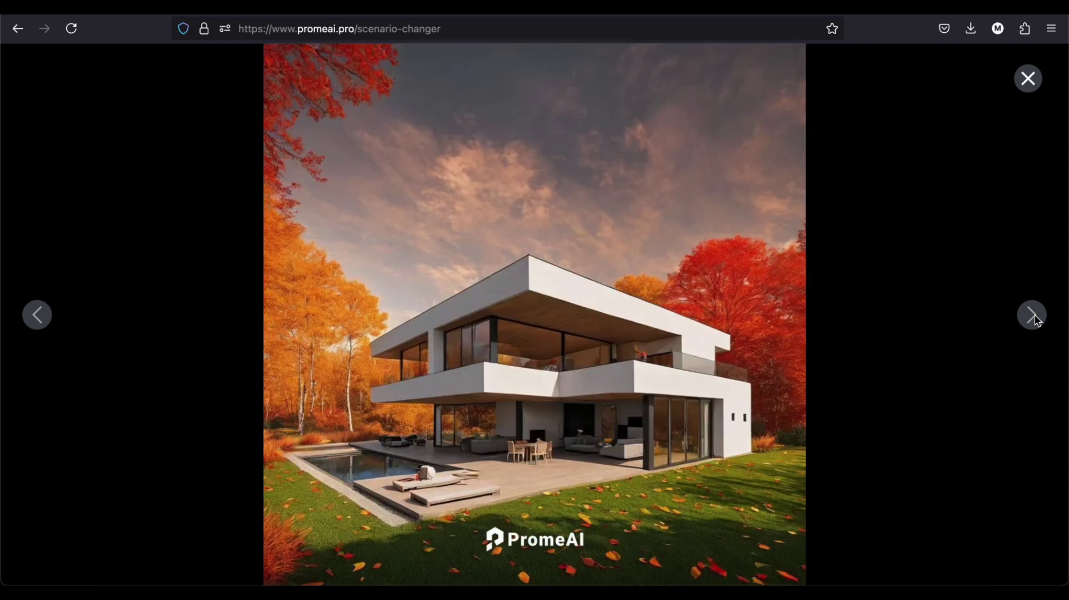
left_click(1033, 316)
left_click(808, 160)
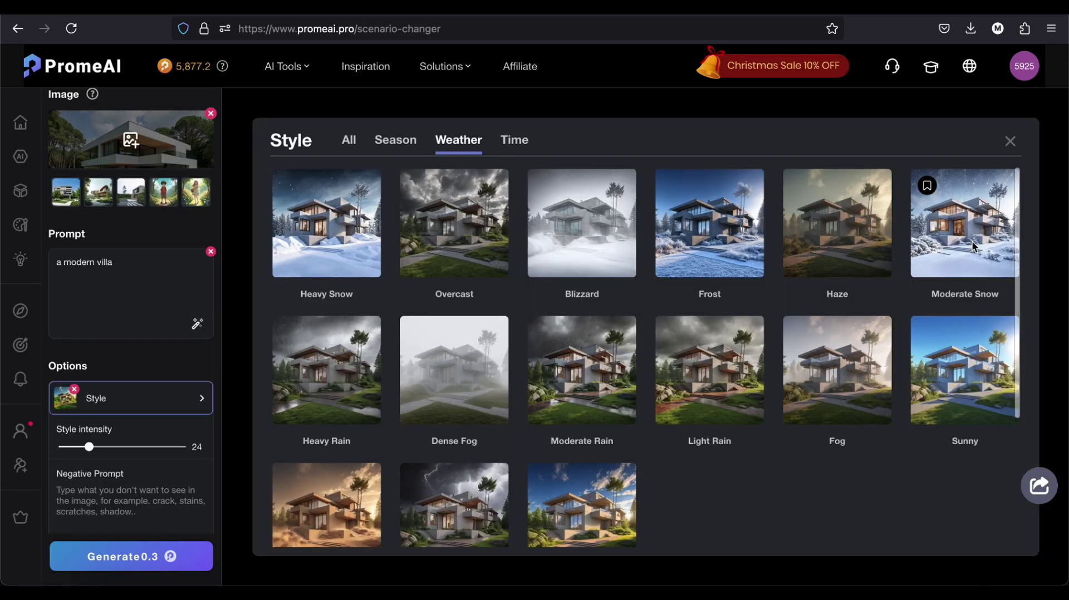
Generate snowy villa images with the Moderate Snow weather style
left_click(973, 247)
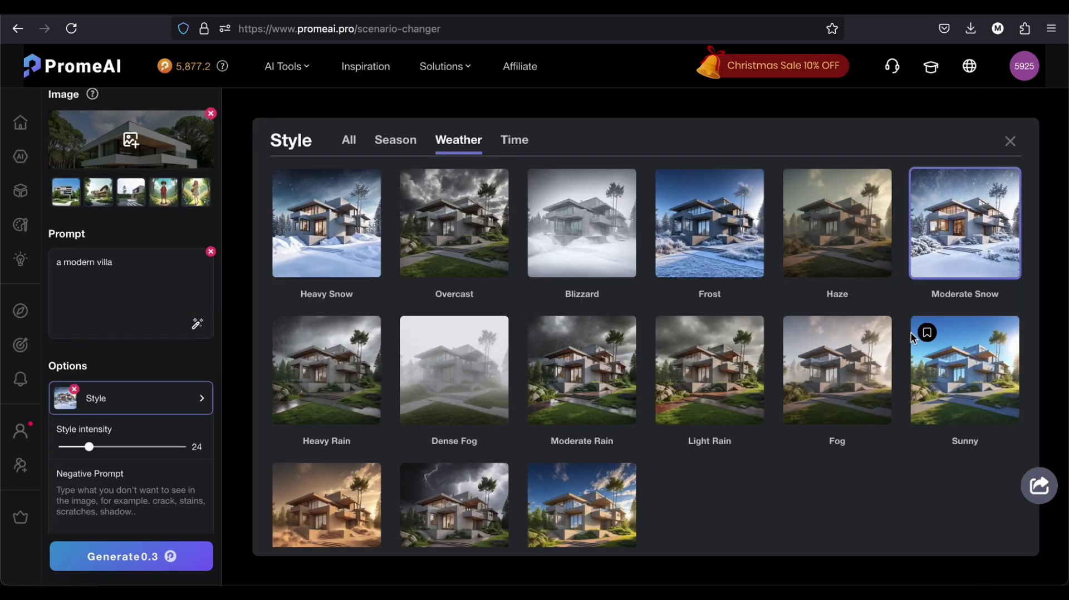
left_click(510, 144)
left_click(482, 146)
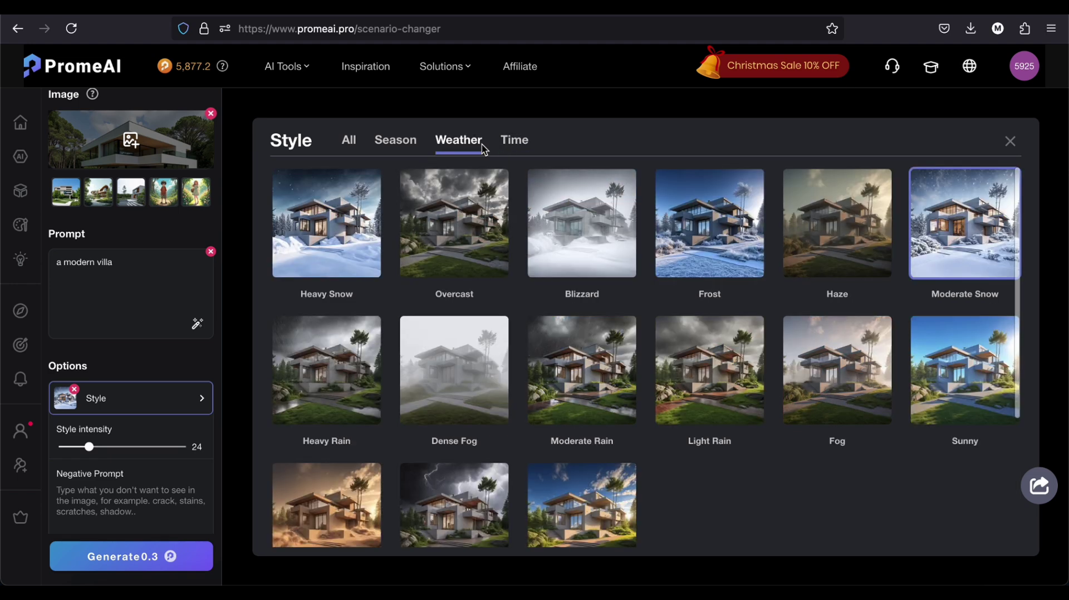
left_click(175, 556)
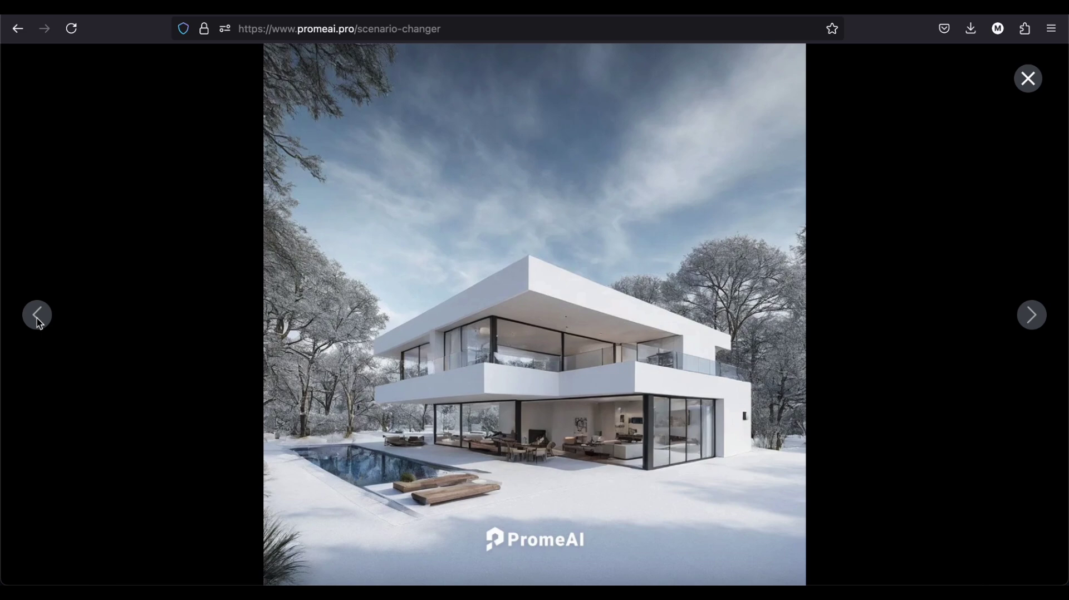
Step backward through the snowy and sunset villa results in the viewer
left_click(37, 318)
left_click(37, 318)
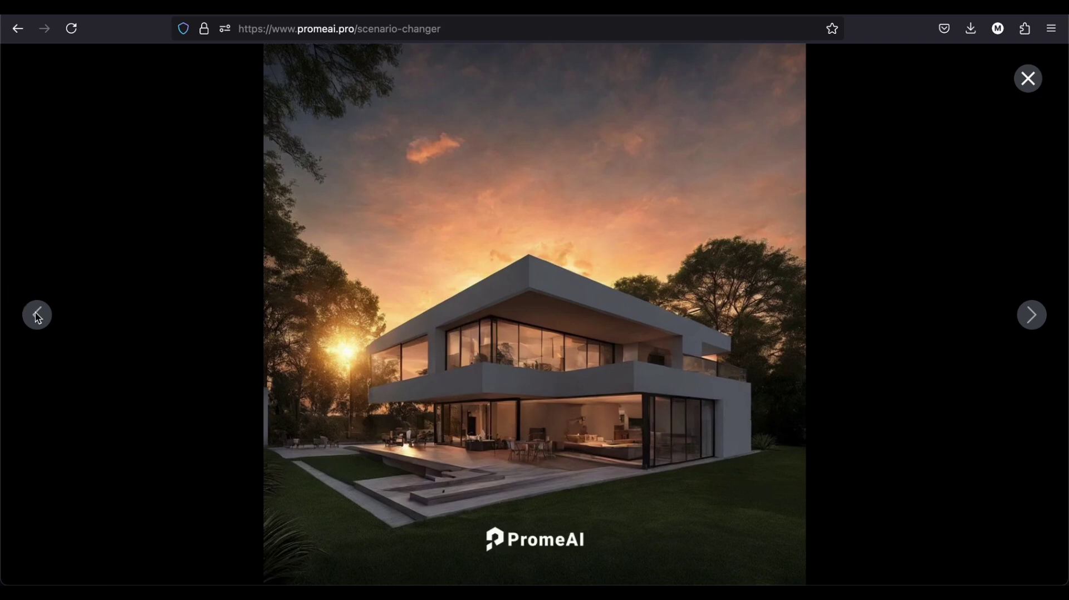
left_click(36, 316)
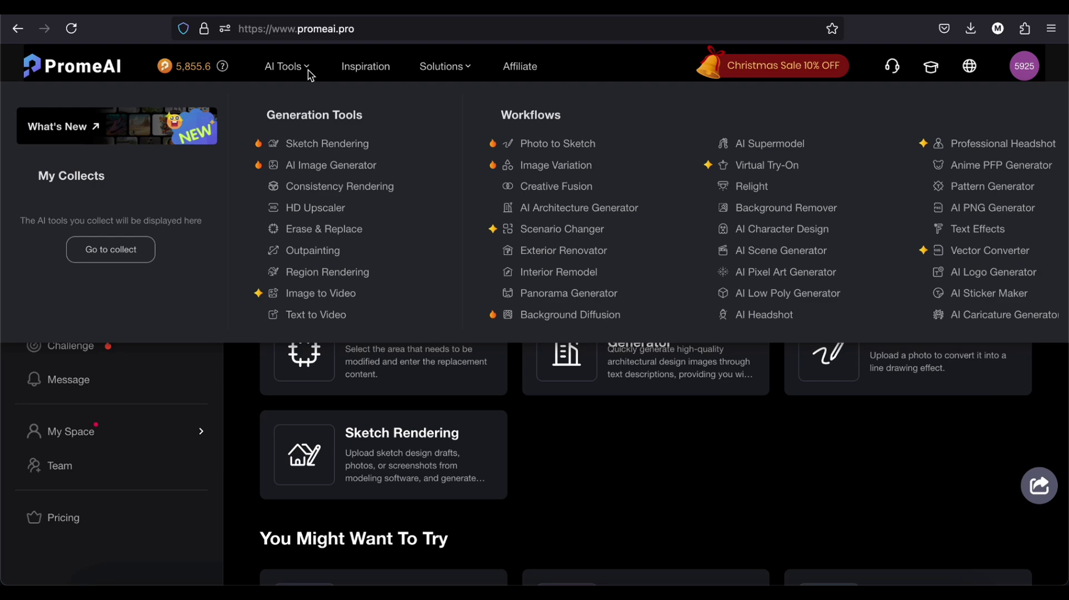
Create Image to Video clips of the bedroom (prompt 'a modern bedroom') and the modern villa
left_click(366, 295)
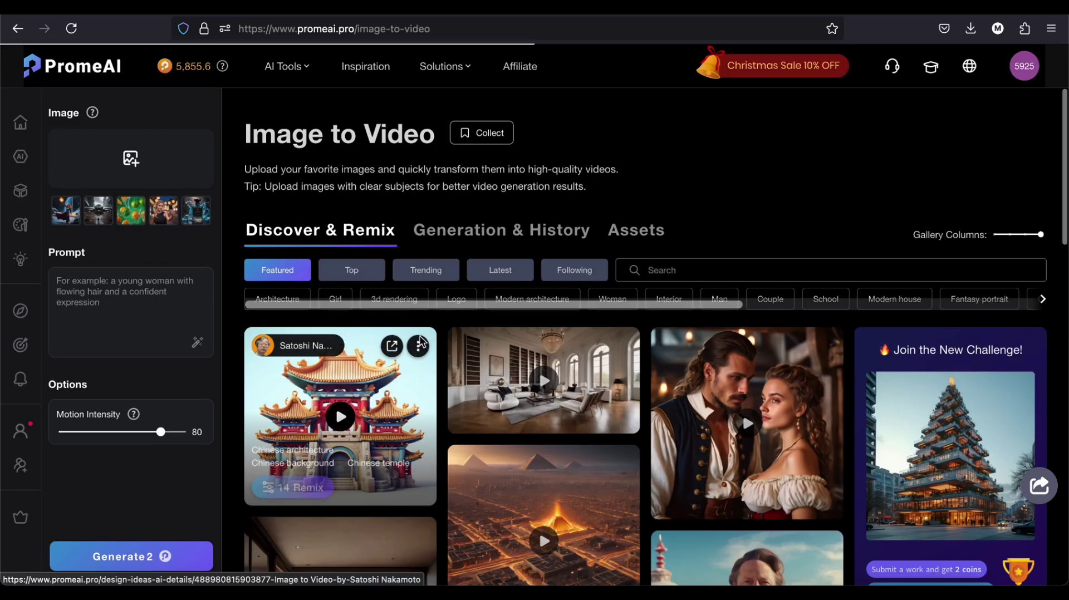
scroll(421, 342, "down", 2)
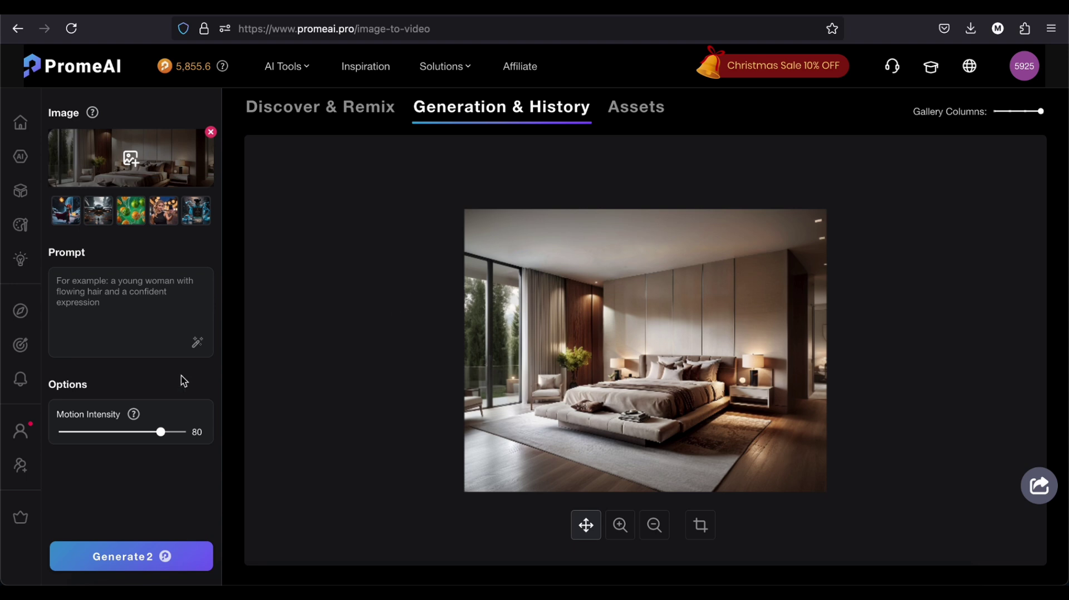
left_click(115, 297)
type("a modern bedroom")
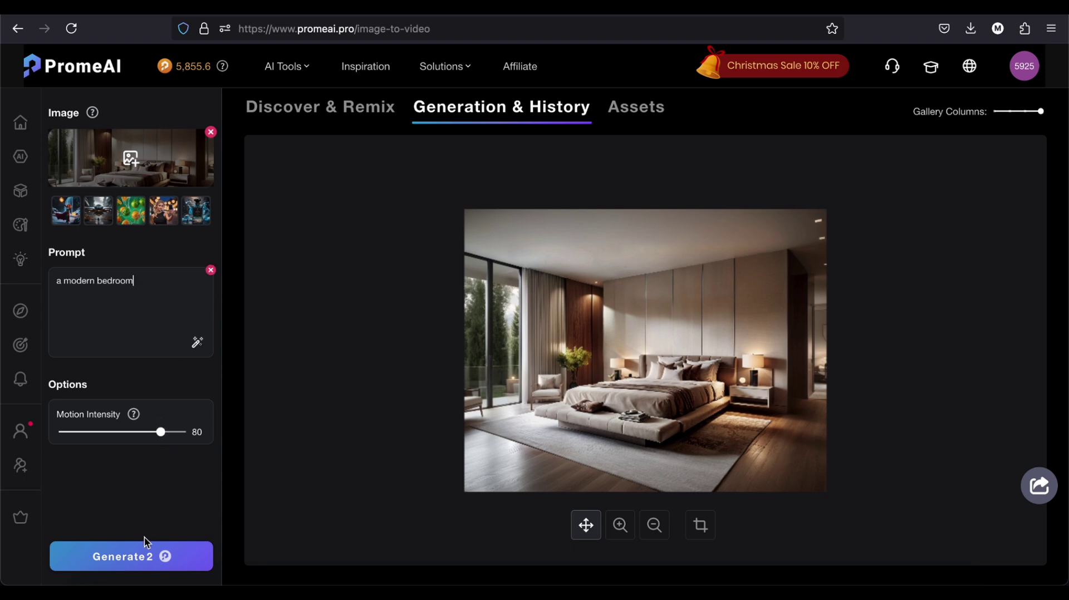
left_click(146, 559)
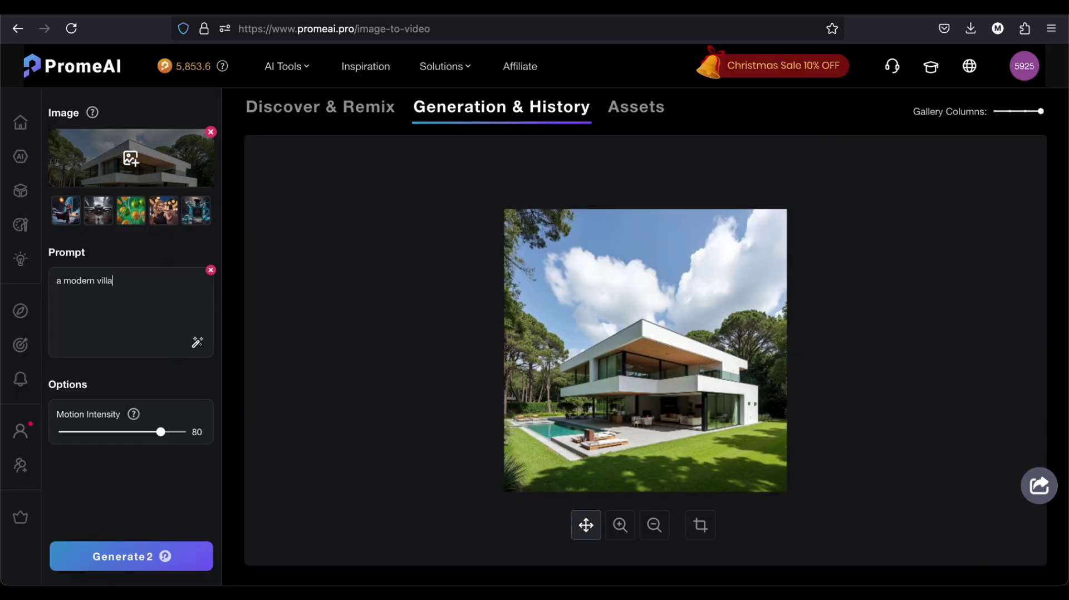
left_click(132, 561)
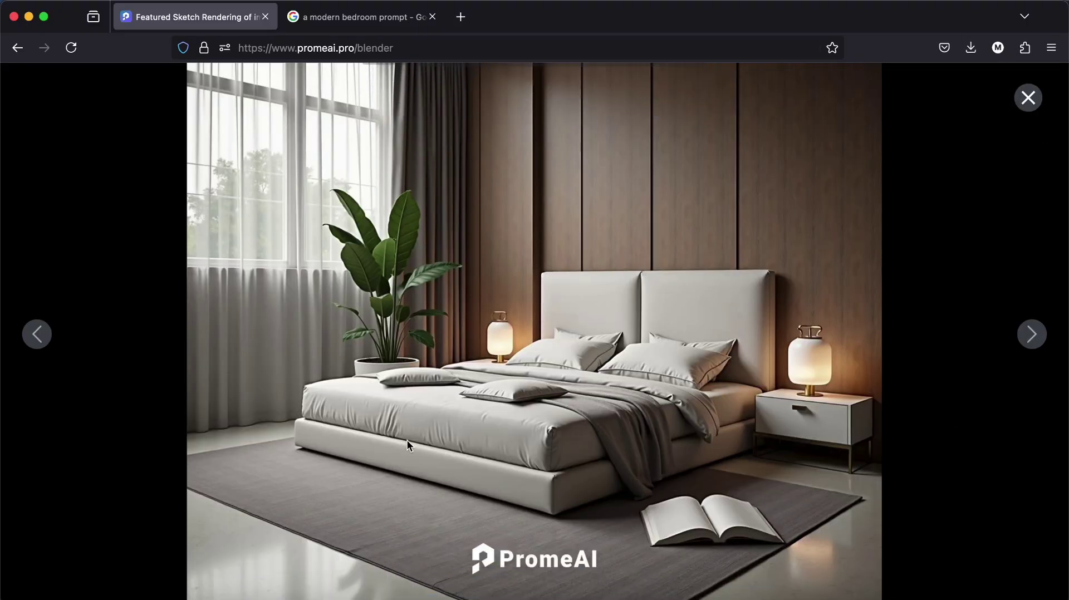
Go back one bedroom render, then scroll the home page to the Interior and Landscape galleries
left_click(36, 336)
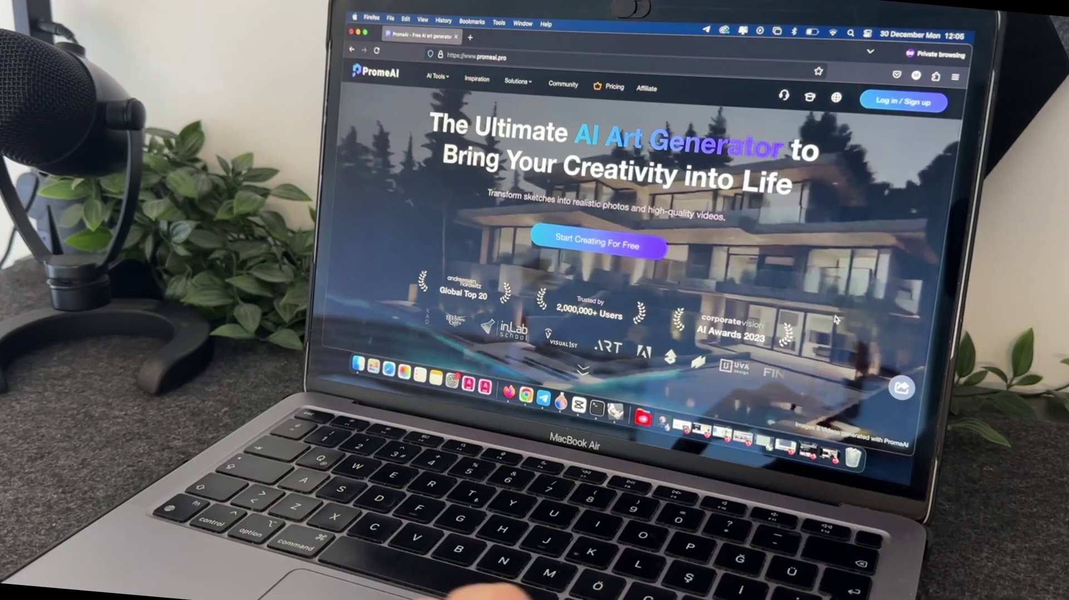
scroll(835, 319, "down", 2)
scroll(835, 319, "down", 8)
scroll(835, 319, "down", 3)
scroll(835, 319, "down", 4)
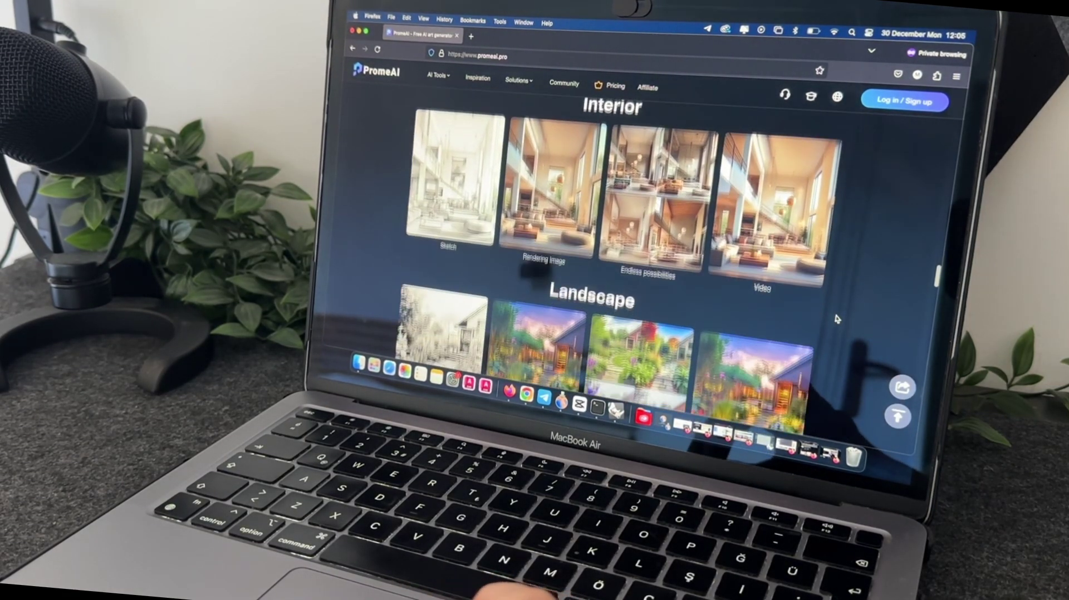